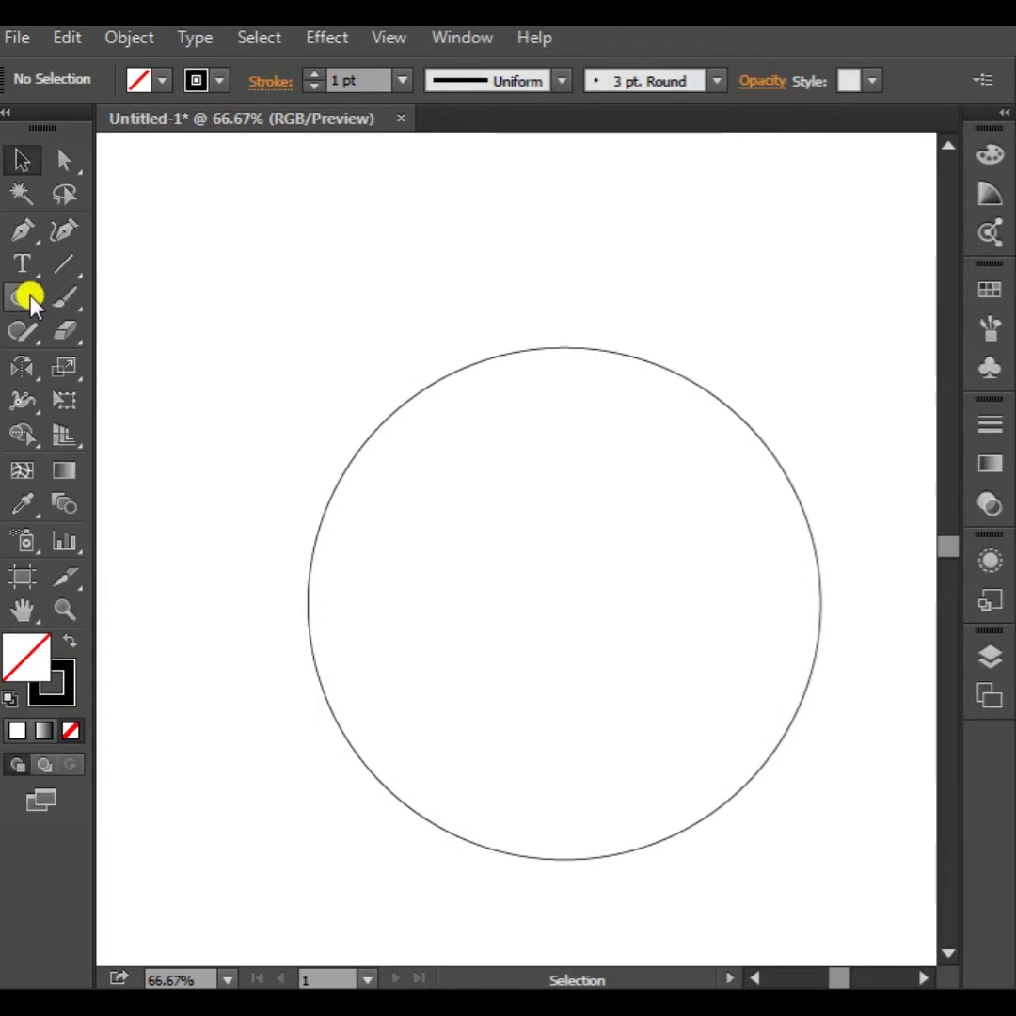
Draw a wavy profile with the Pen tool from the circle's top edge, through a small notch, to its lower edge
{"action": "left_click", "coordinate": [23, 231]}
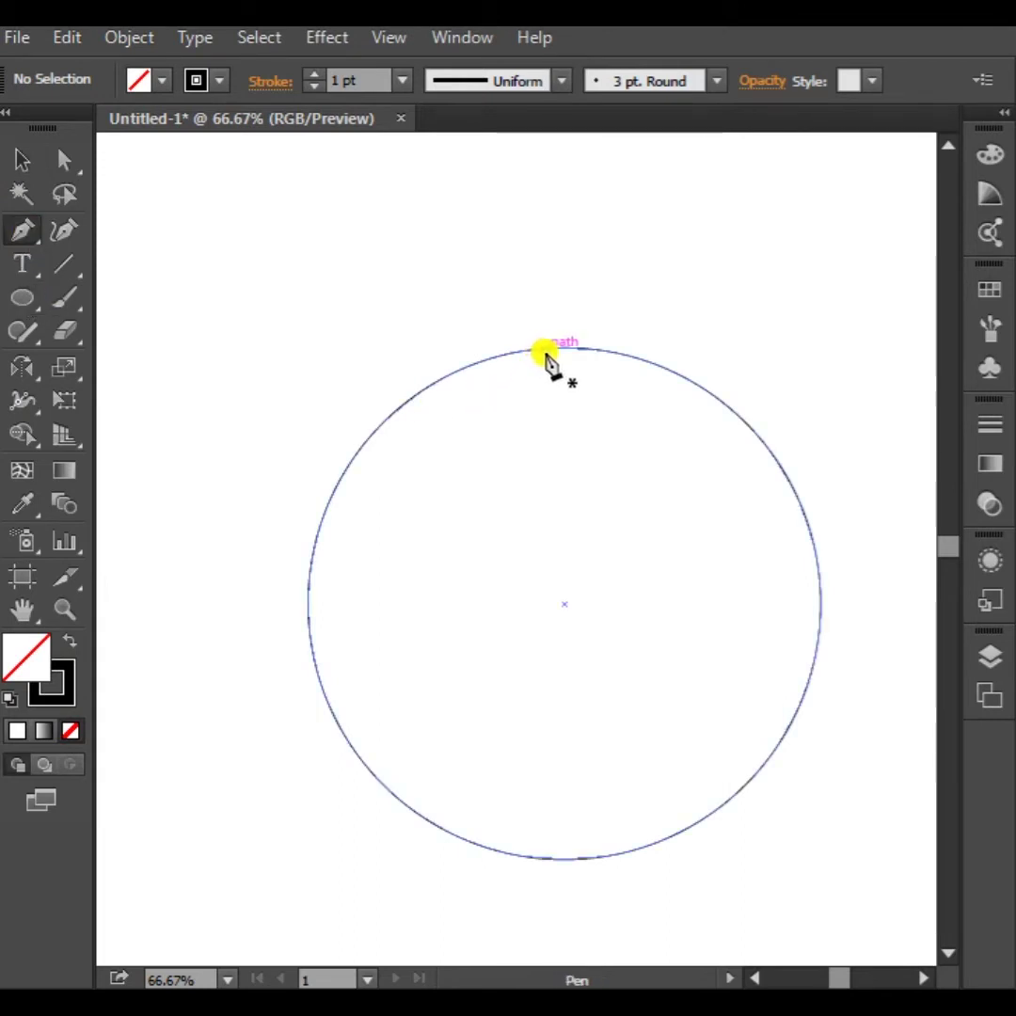
{"action": "left_click_drag", "start_coordinate": [548, 390], "coordinate": [551, 423]}
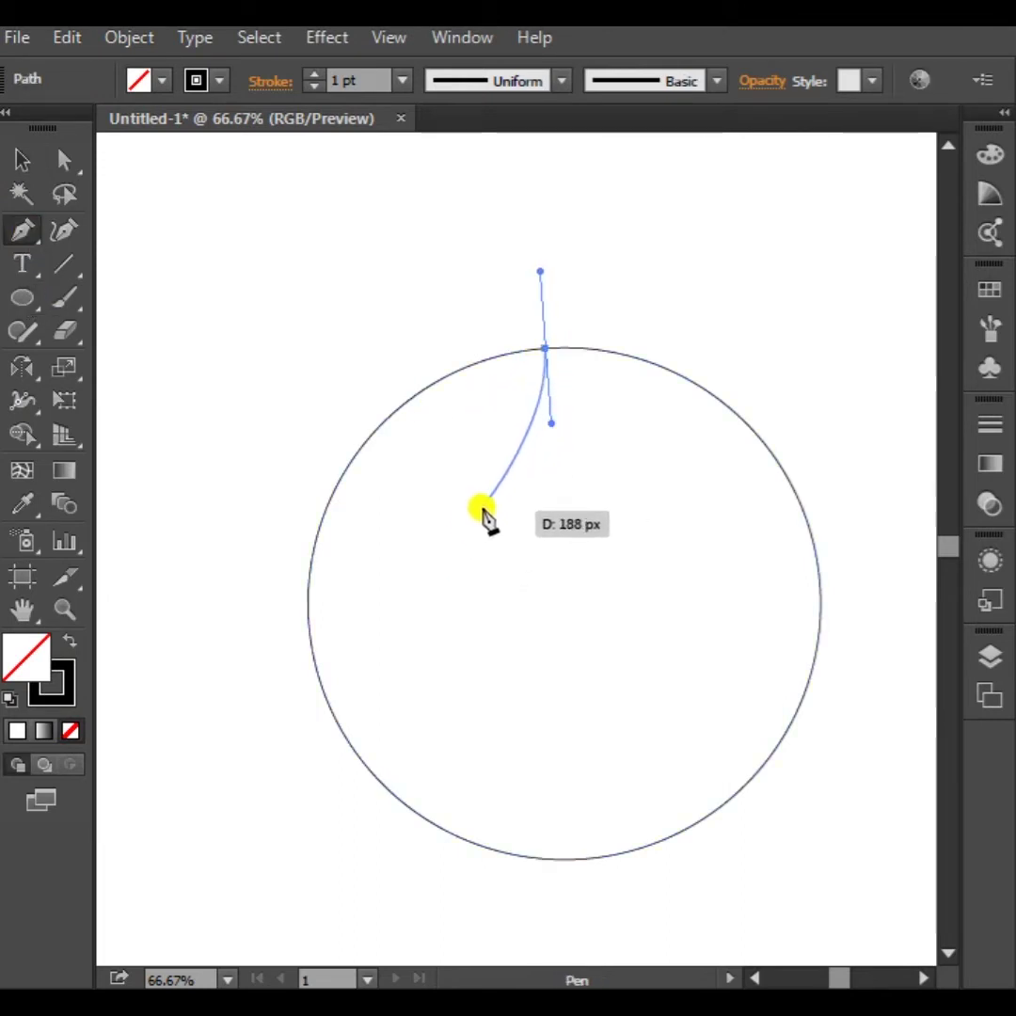
{"action": "left_click_drag", "start_coordinate": [481, 512], "coordinate": [516, 524]}
{"action": "left_click", "coordinate": [508, 519]}
{"action": "left_click_drag", "start_coordinate": [443, 642], "coordinate": [380, 690]}
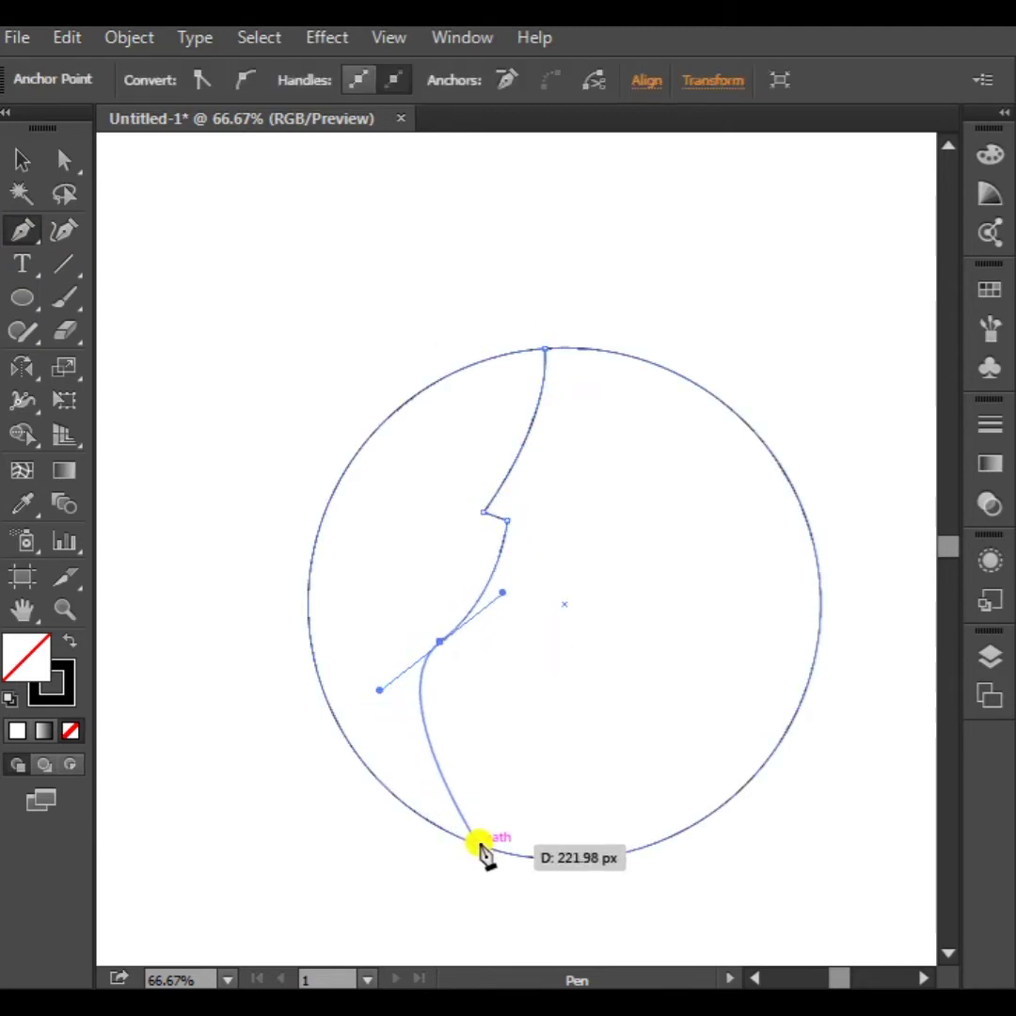
{"action": "key", "text": "ctrl+z"}
{"action": "left_click_drag", "start_coordinate": [443, 648], "coordinate": [386, 689]}
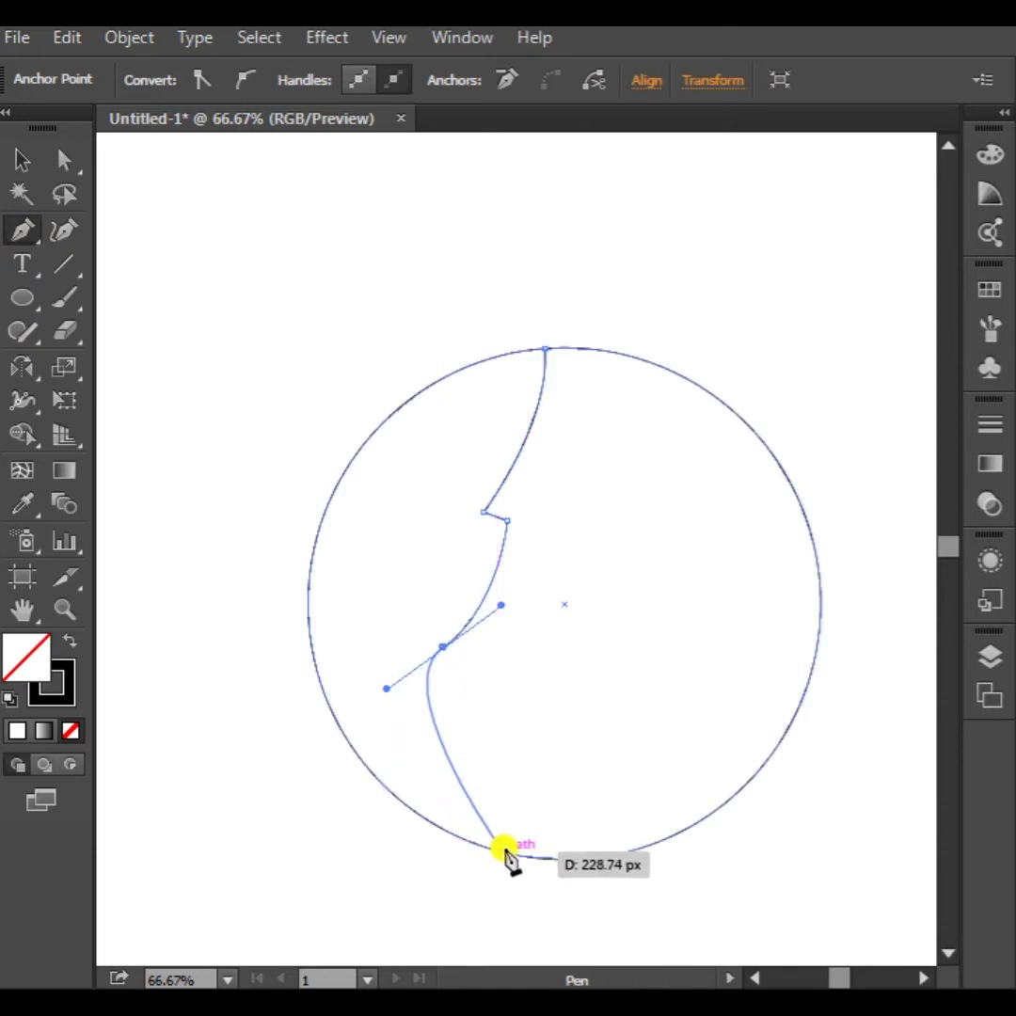
{"action": "left_click_drag", "start_coordinate": [516, 855], "coordinate": [614, 890]}
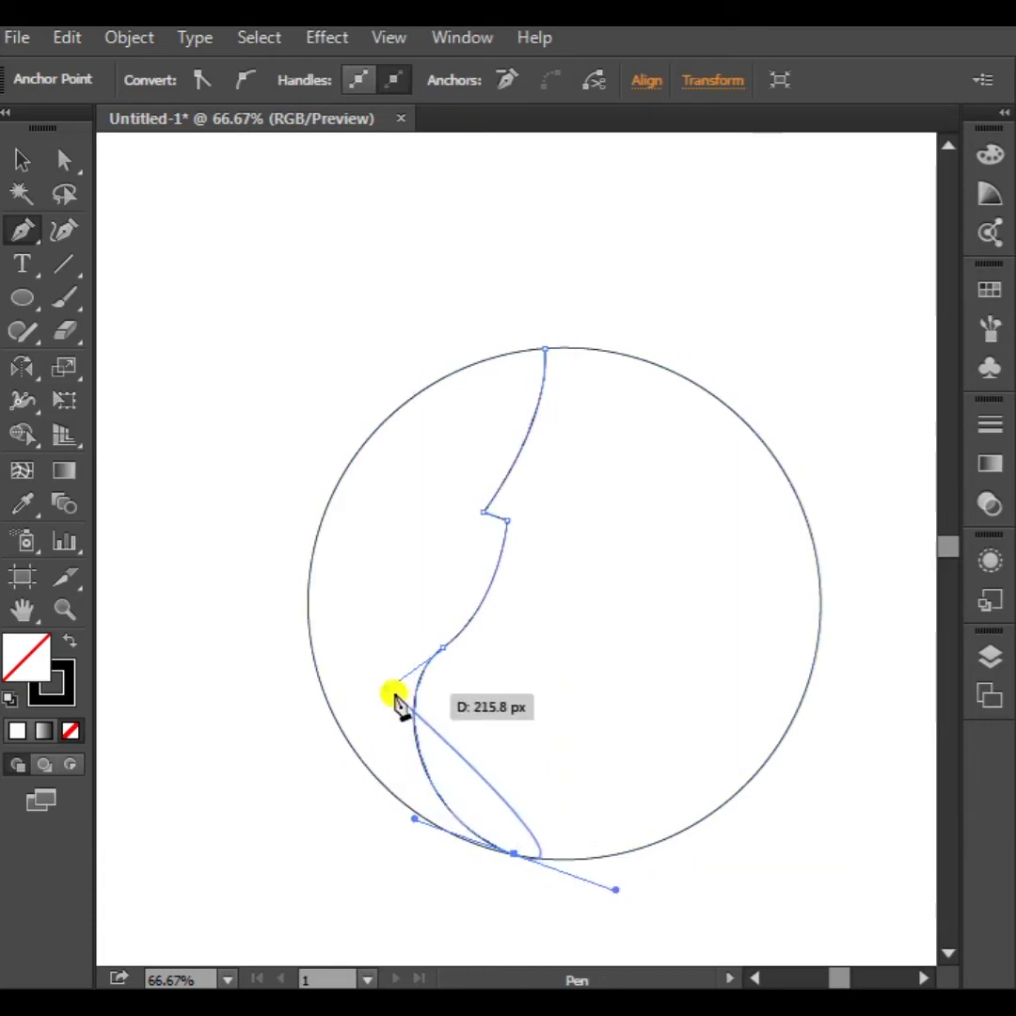
{"action": "left_click_drag", "start_coordinate": [388, 696], "coordinate": [376, 706]}
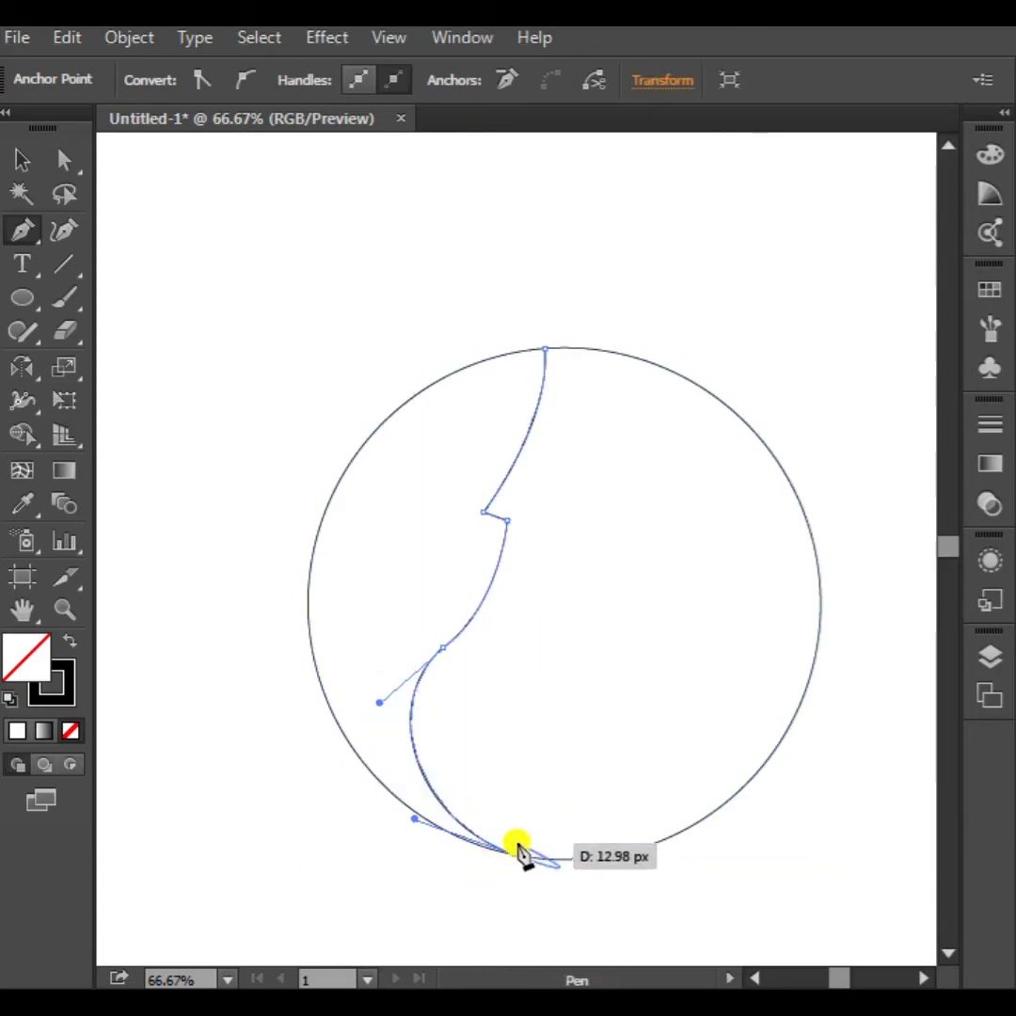
{"action": "left_click", "coordinate": [25, 160]}
{"action": "left_click", "coordinate": [249, 767]}
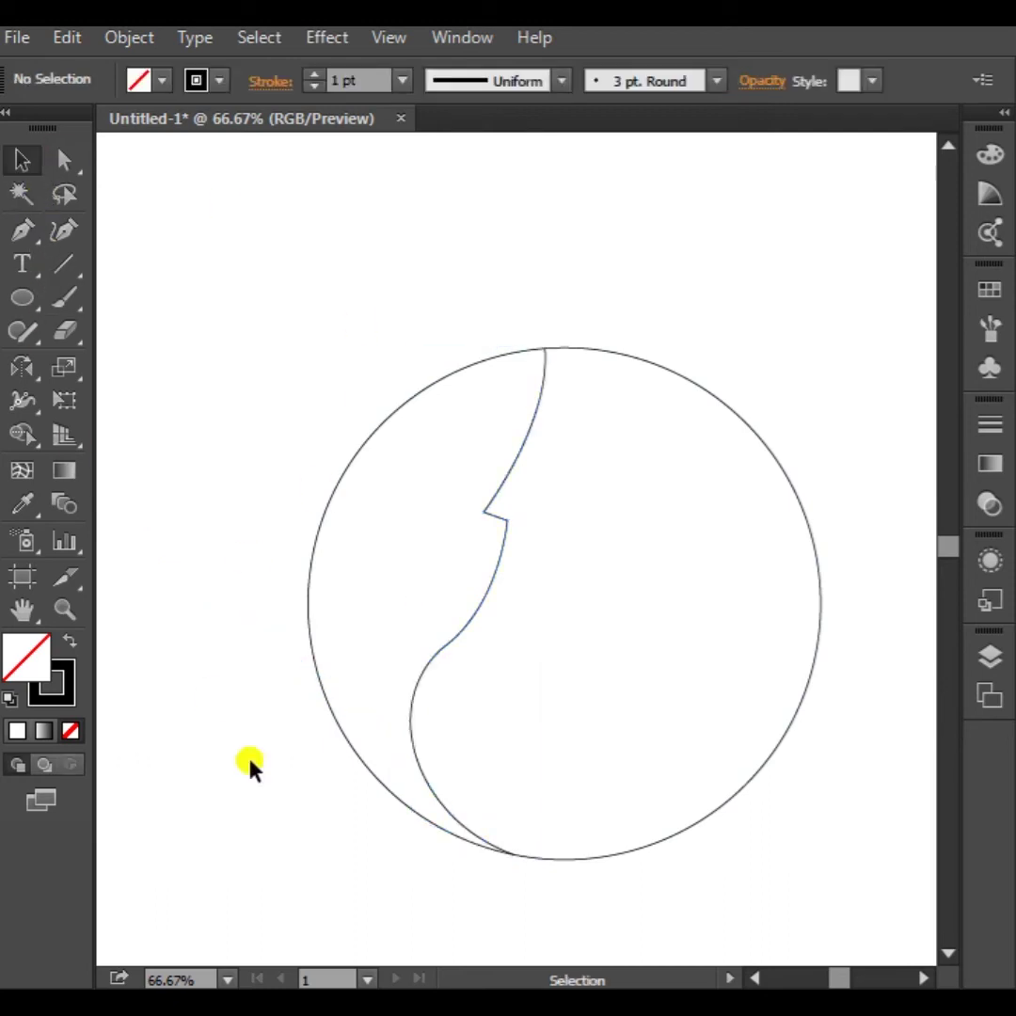
Draw a second S-shaped curve inside the circle, from below the profile's notch to the profile's lower part
{"action": "scroll", "coordinate": [341, 782], "scroll_direction": "up", "scroll_amount": 1}
{"action": "left_click_drag", "start_coordinate": [638, 724], "coordinate": [551, 704]}
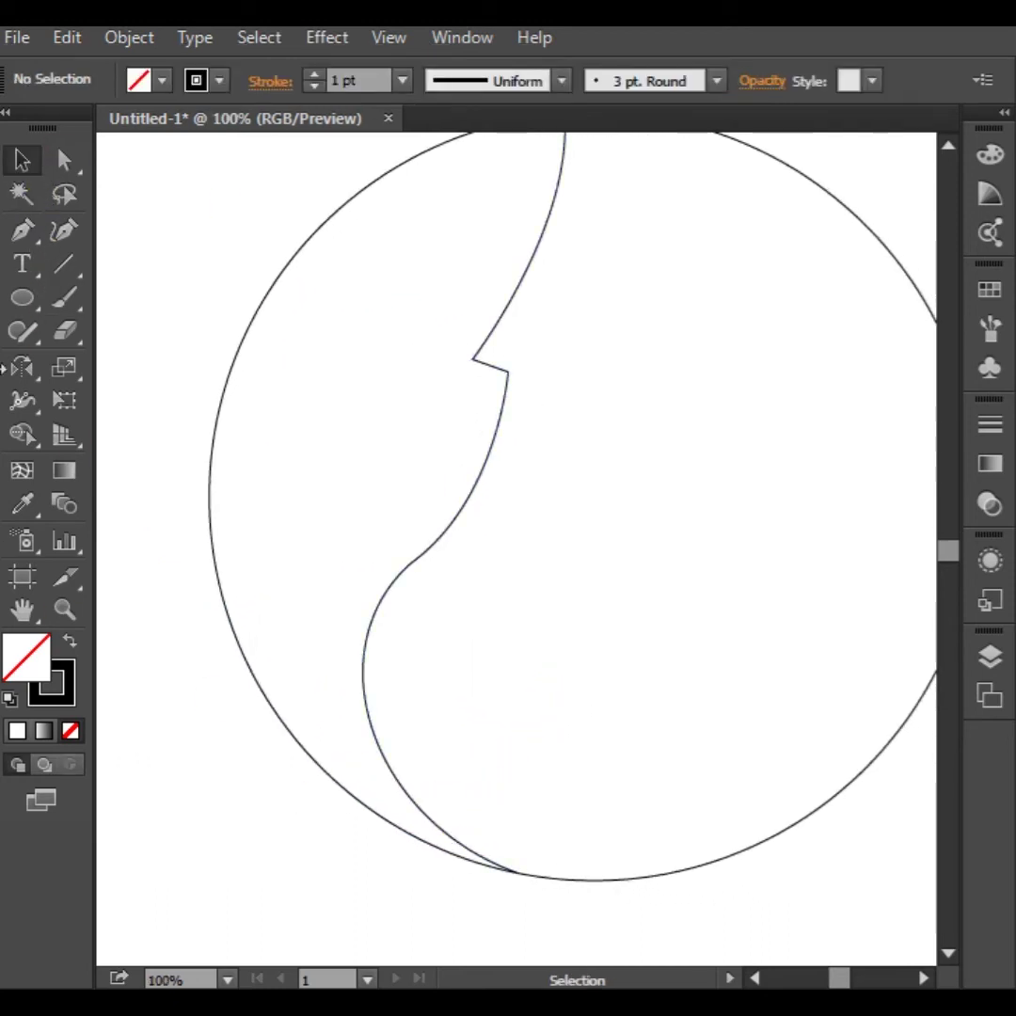
{"action": "left_click_drag", "start_coordinate": [453, 840], "coordinate": [438, 743]}
{"action": "left_click_drag", "start_coordinate": [538, 492], "coordinate": [588, 544]}
{"action": "left_click", "coordinate": [18, 160]}
{"action": "key", "text": "ctrl+minus"}
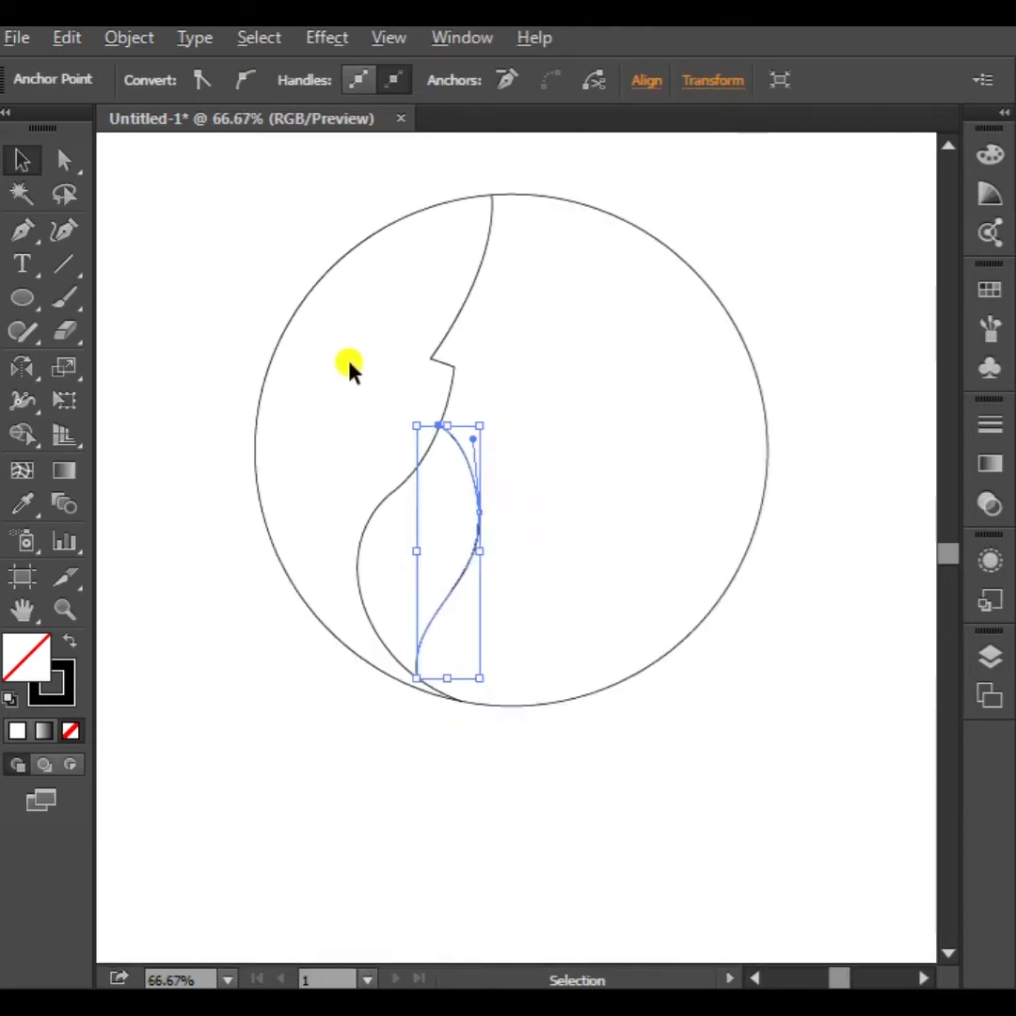
{"action": "left_click", "coordinate": [638, 861]}
Switch to Outline view and move the inner curve's upper end anchor onto the profile path
{"action": "left_click_drag", "start_coordinate": [715, 845], "coordinate": [272, 238]}
{"action": "left_click", "coordinate": [23, 434]}
{"action": "key", "text": "ctrl+y"}
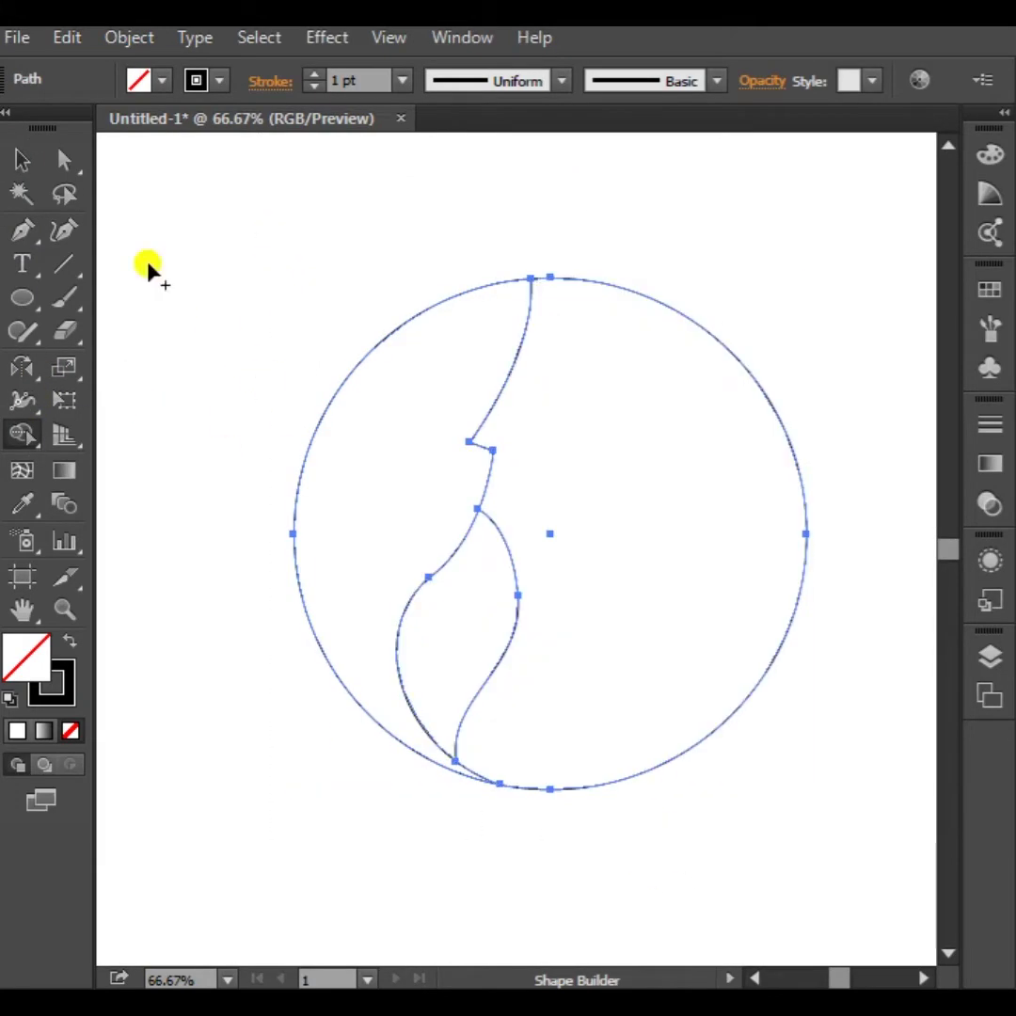
{"action": "left_click", "coordinate": [21, 158]}
{"action": "key", "text": "ctrl+shift+a"}
{"action": "scroll", "coordinate": [480, 537], "scroll_direction": "up", "scroll_amount": 15}
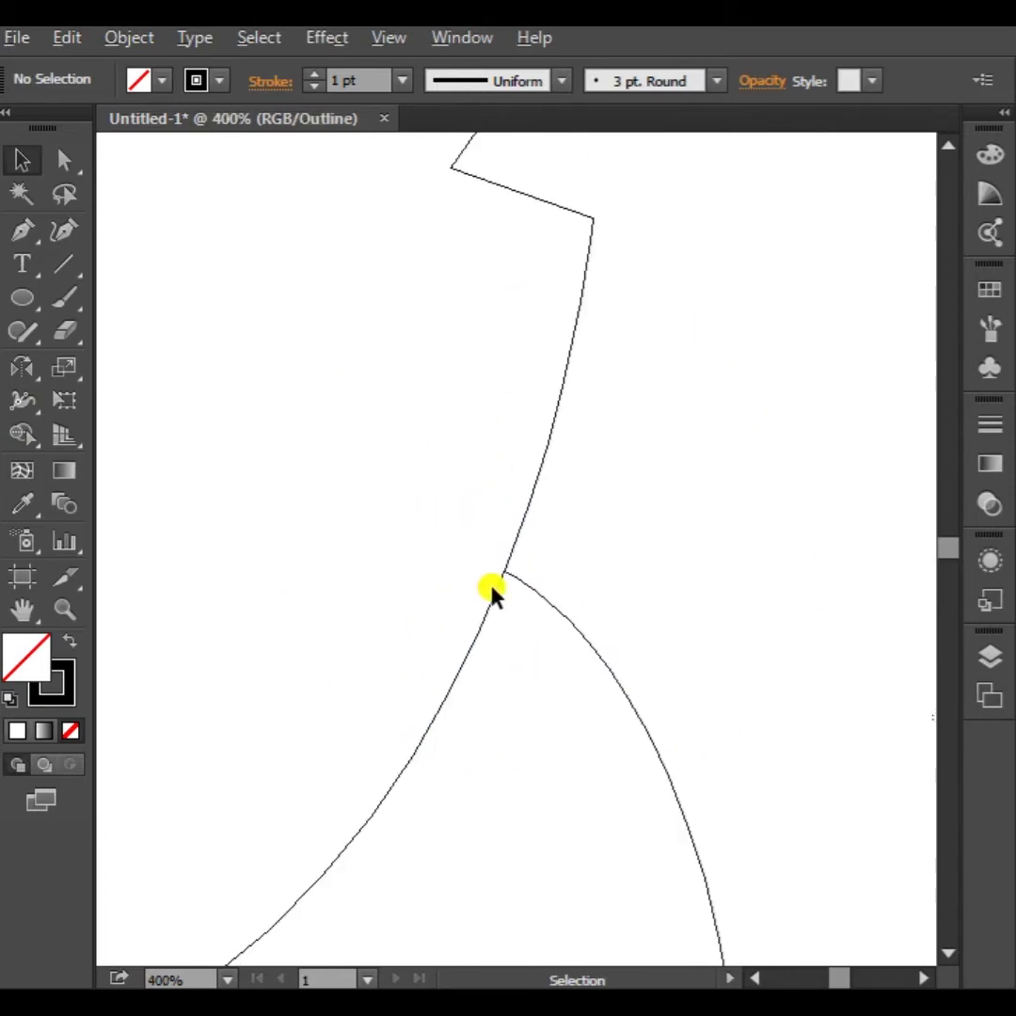
{"action": "key", "text": "a"}
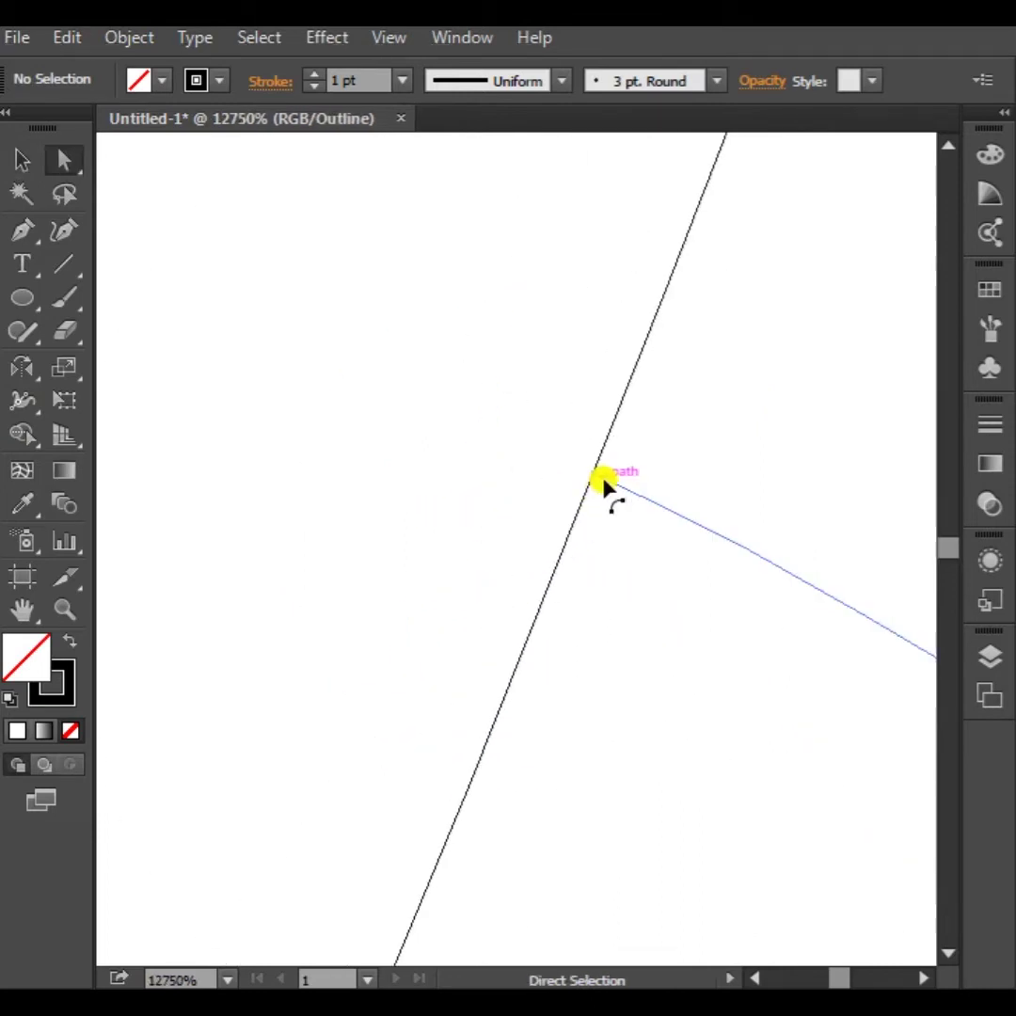
{"action": "left_click", "coordinate": [593, 472]}
{"action": "scroll", "coordinate": [588, 480], "scroll_direction": "up", "scroll_amount": 4}
{"action": "left_click_drag", "start_coordinate": [704, 517], "coordinate": [568, 514]}
{"action": "scroll", "coordinate": [587, 631], "scroll_direction": "down", "scroll_amount": 10}
{"action": "scroll", "coordinate": [570, 576], "scroll_direction": "down", "scroll_amount": 8}
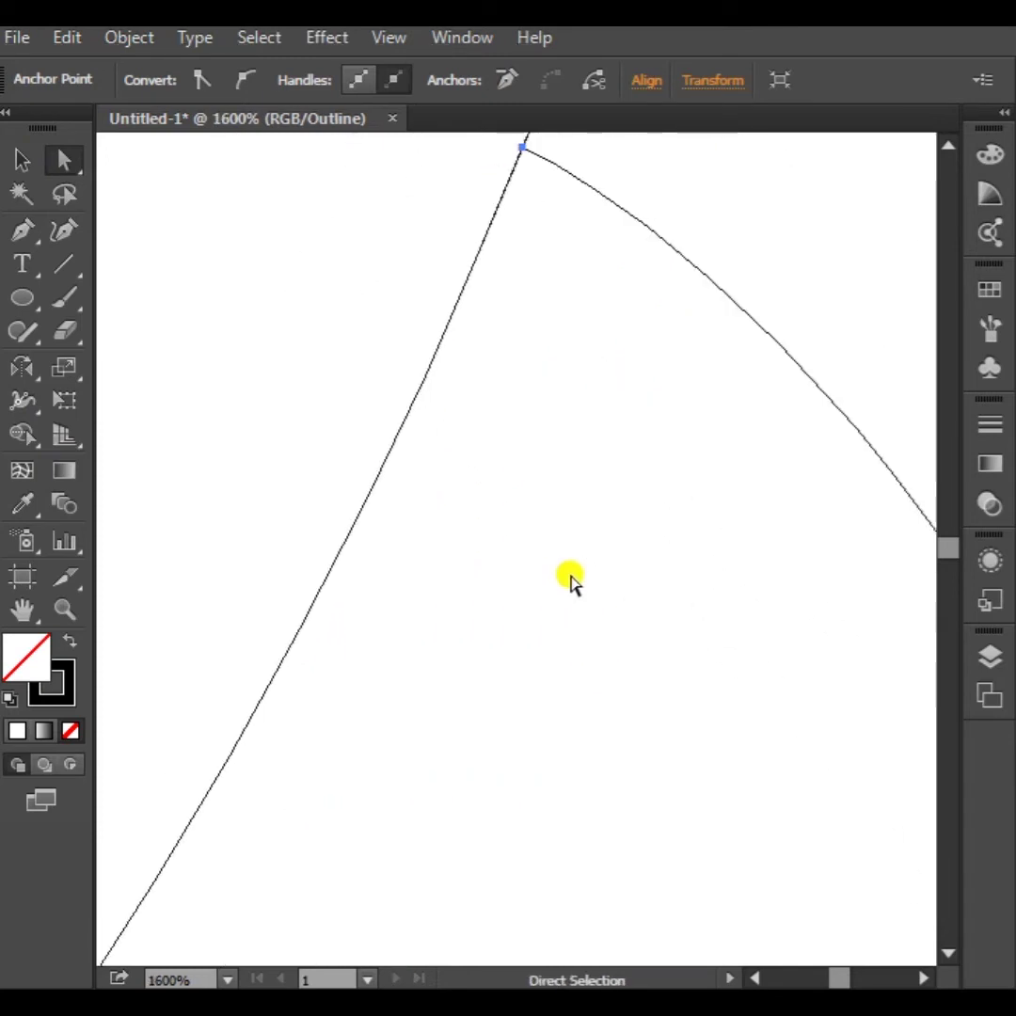
Move the inner curve's lower end anchor so that it meets the profile path near the circle's bottom
{"action": "scroll", "coordinate": [570, 580], "scroll_direction": "down", "scroll_amount": 8}
{"action": "left_click_drag", "start_coordinate": [533, 711], "coordinate": [534, 478]}
{"action": "scroll", "coordinate": [518, 664], "scroll_direction": "up", "scroll_amount": 4}
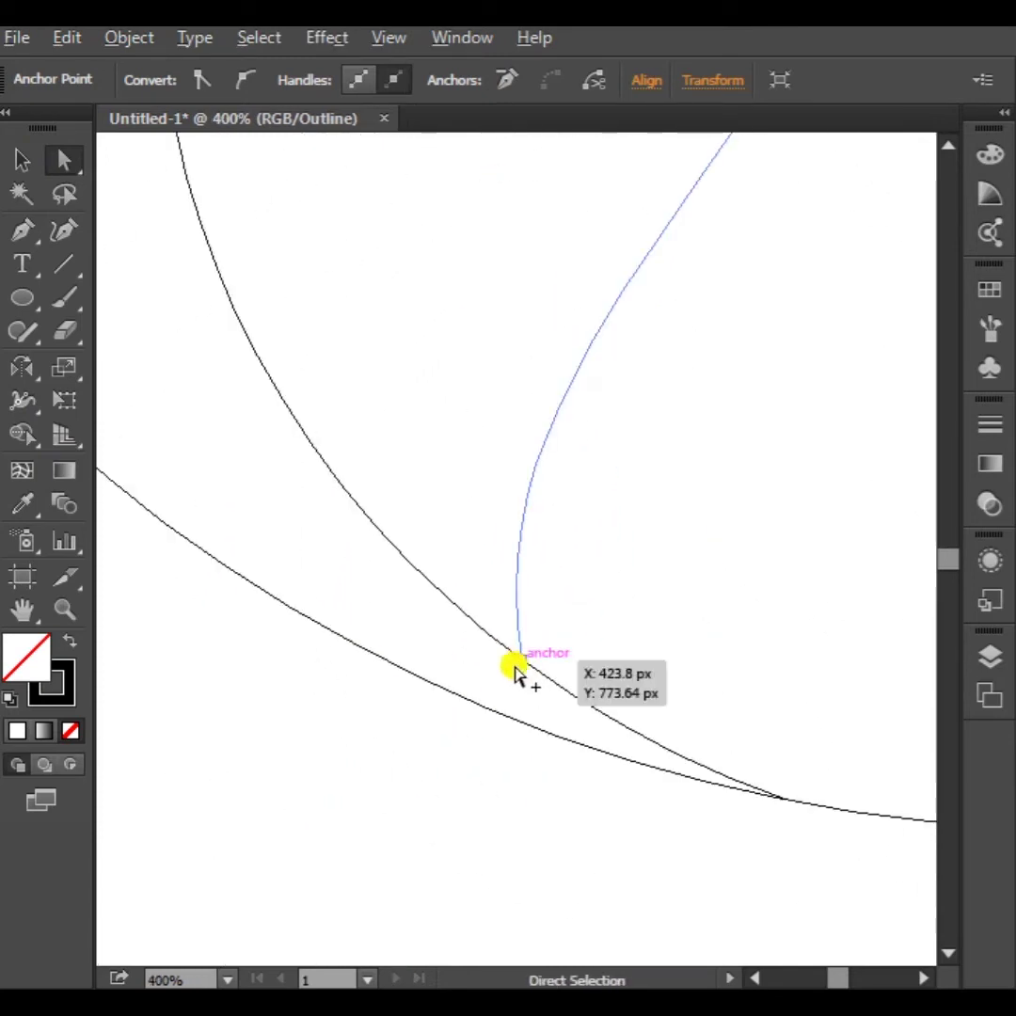
{"action": "scroll", "coordinate": [531, 659], "scroll_direction": "up", "scroll_amount": 6}
{"action": "left_click", "coordinate": [531, 660]}
{"action": "left_click_drag", "start_coordinate": [553, 603], "coordinate": [547, 608]}
{"action": "left_click", "coordinate": [555, 653]}
{"action": "scroll", "coordinate": [555, 653], "scroll_direction": "down", "scroll_amount": 8}
Nudge the inner curve's upper end anchor slightly across the profile path and return to Preview view
{"action": "scroll", "coordinate": [547, 325], "scroll_direction": "up", "scroll_amount": 5}
{"action": "scroll", "coordinate": [540, 333], "scroll_direction": "up", "scroll_amount": 5}
{"action": "left_click", "coordinate": [513, 640]}
{"action": "left_click_drag", "start_coordinate": [512, 639], "coordinate": [507, 638]}
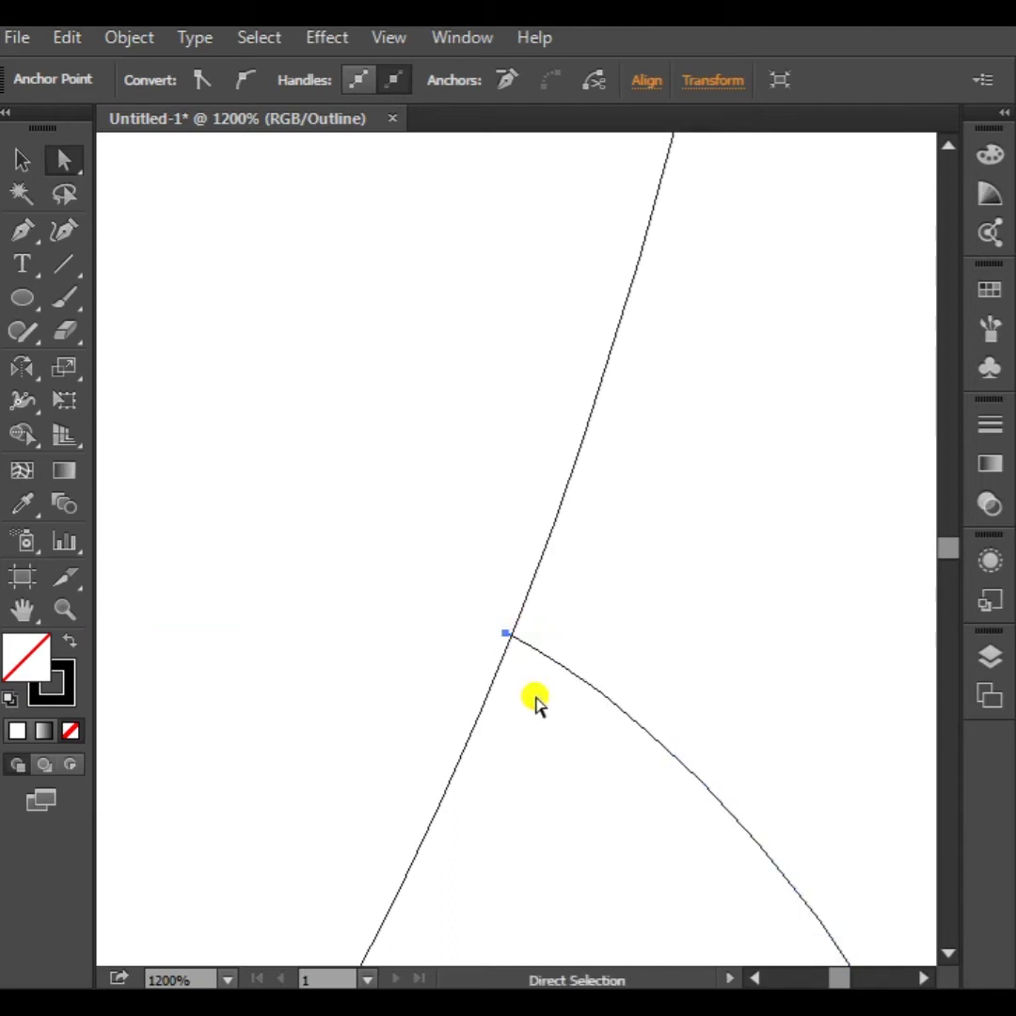
{"action": "left_click", "coordinate": [535, 706]}
{"action": "scroll", "coordinate": [539, 707], "scroll_direction": "down", "scroll_amount": 8}
{"action": "key", "text": "ctrl+y"}
Select all the paths and use Shape Builder to form the inner leaf and the left crescent as separate shapes
{"action": "left_click_drag", "start_coordinate": [404, 863], "coordinate": [730, 288]}
{"action": "left_click", "coordinate": [23, 160]}
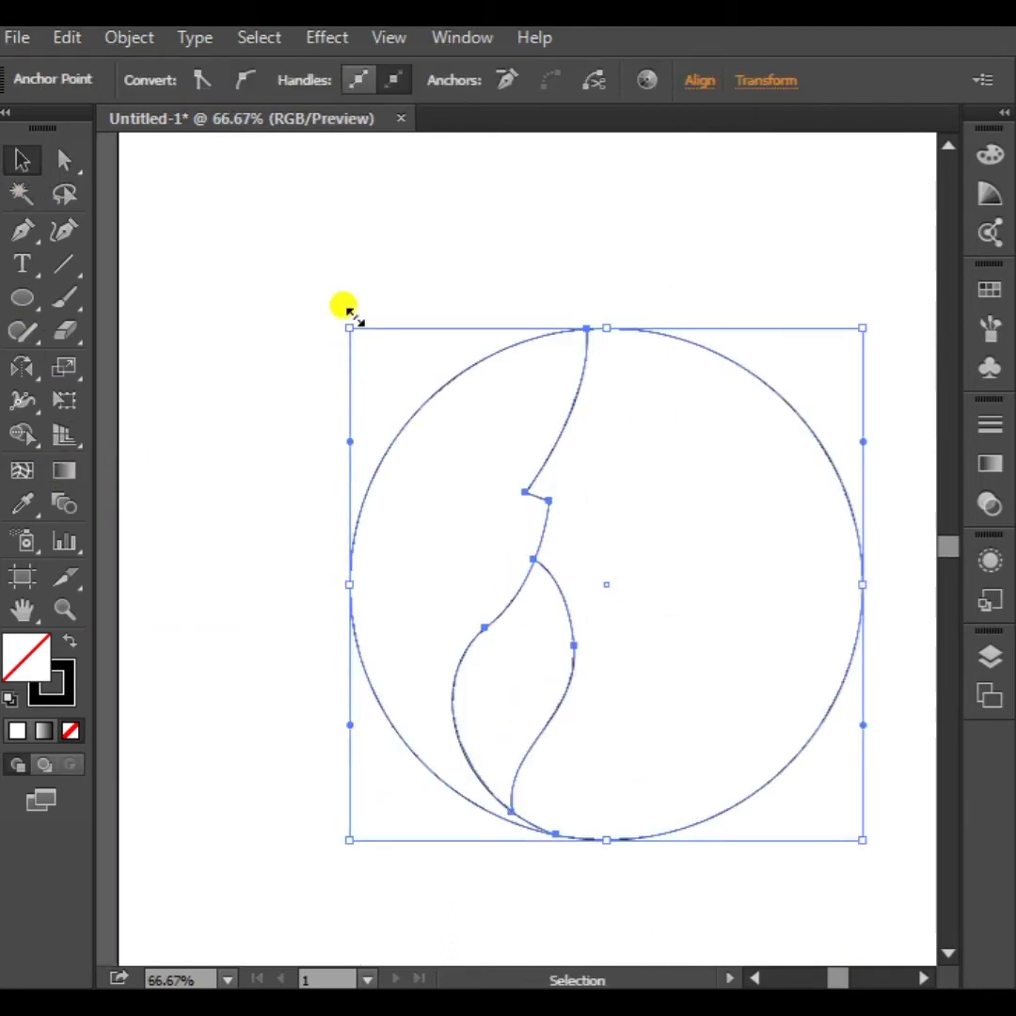
{"action": "left_click", "coordinate": [393, 821]}
{"action": "left_click_drag", "start_coordinate": [258, 347], "coordinate": [723, 830]}
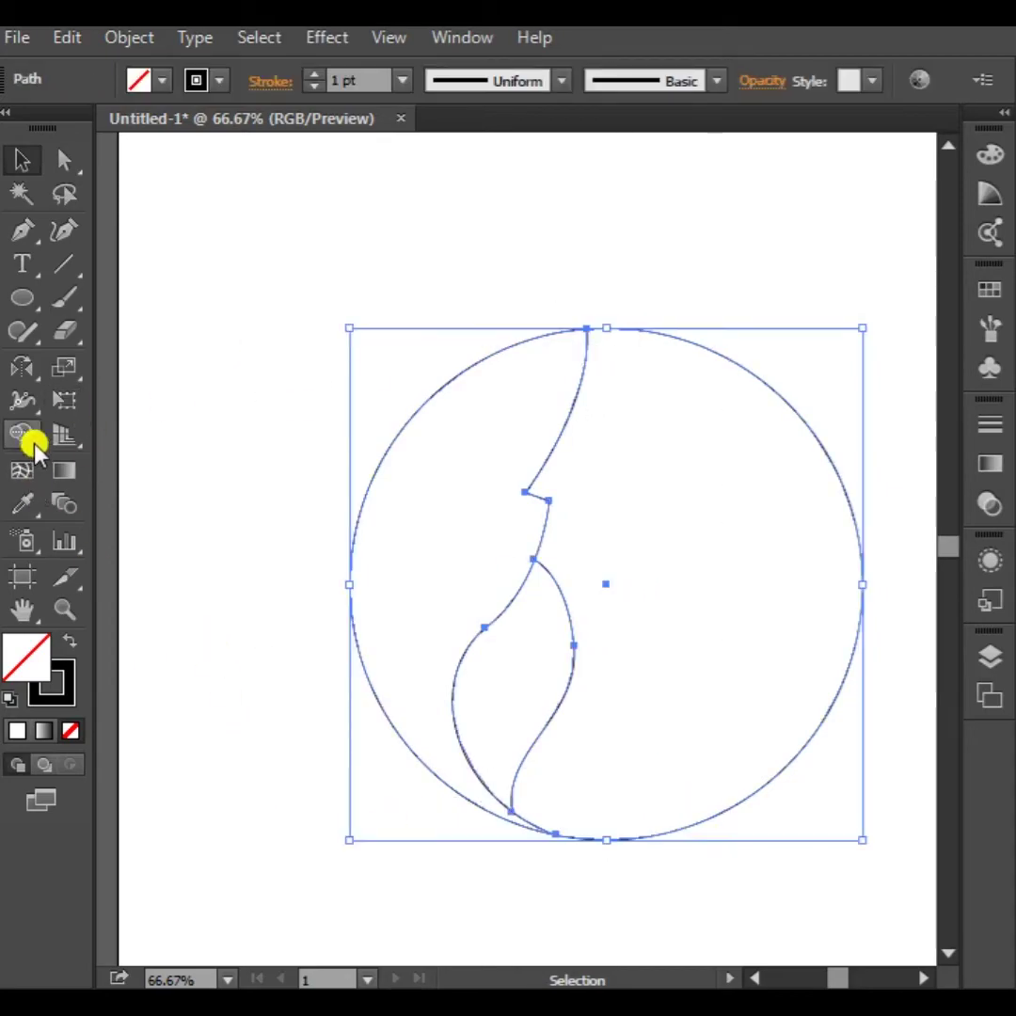
{"action": "left_click", "coordinate": [23, 434]}
{"action": "left_click", "coordinate": [519, 666]}
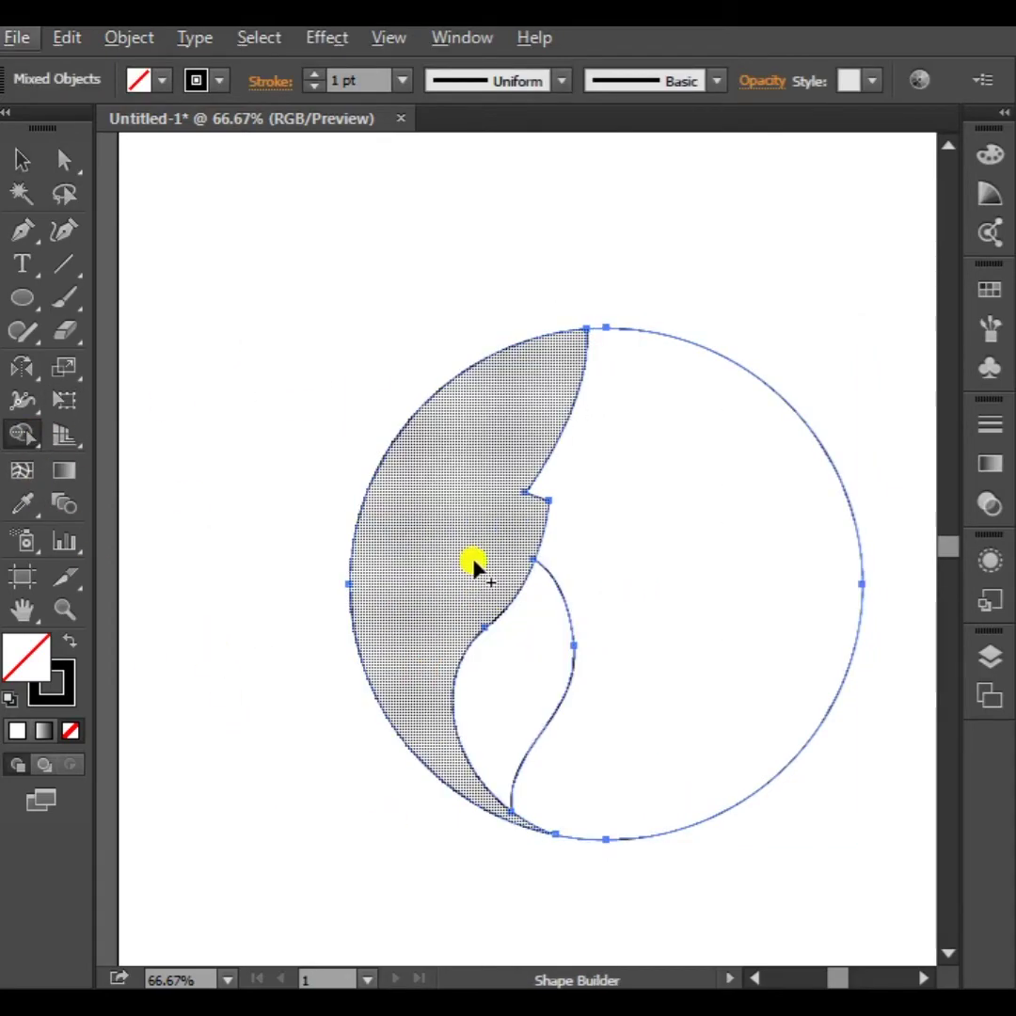
{"action": "scroll", "coordinate": [533, 561], "scroll_direction": "up", "scroll_amount": 9}
{"action": "scroll", "coordinate": [633, 576], "scroll_direction": "down", "scroll_amount": 7}
{"action": "scroll", "coordinate": [574, 844], "scroll_direction": "up", "scroll_amount": 8}
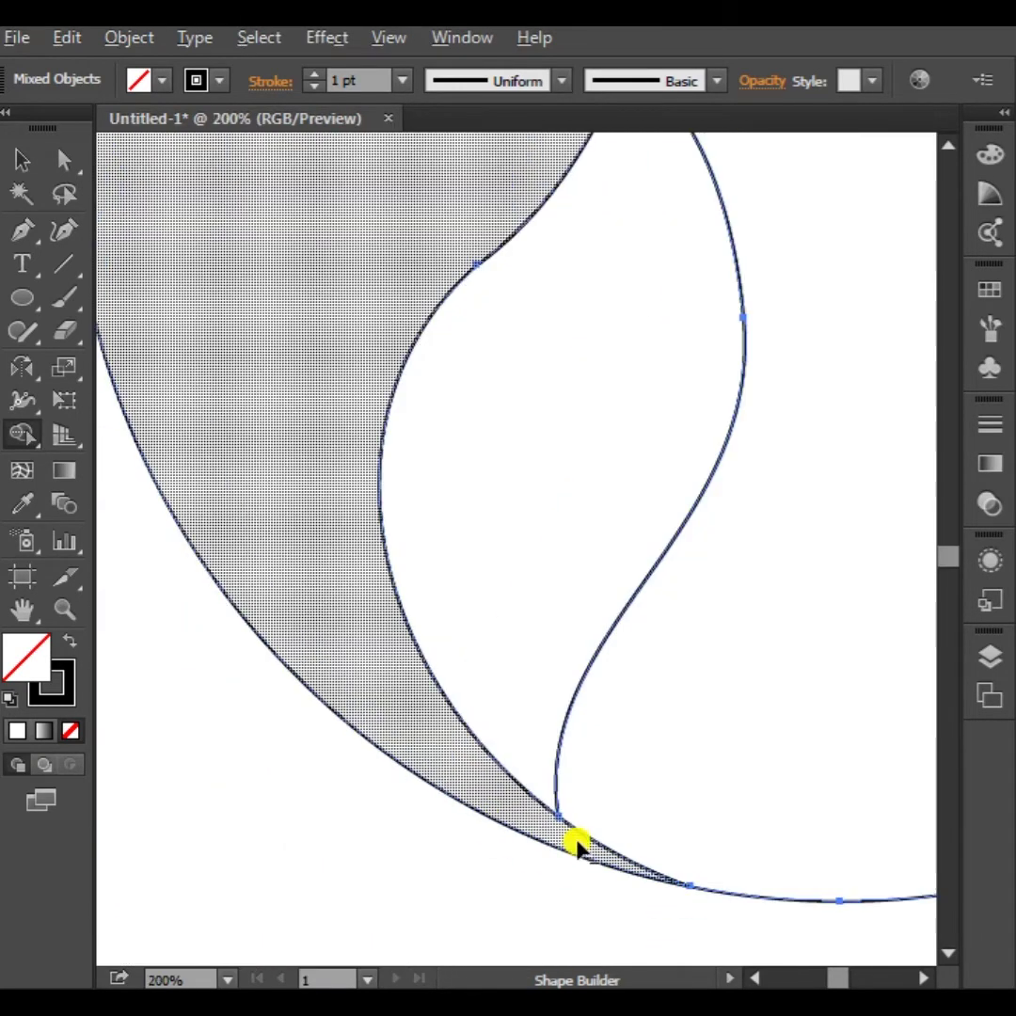
{"action": "scroll", "coordinate": [515, 783], "scroll_direction": "down", "scroll_amount": 6}
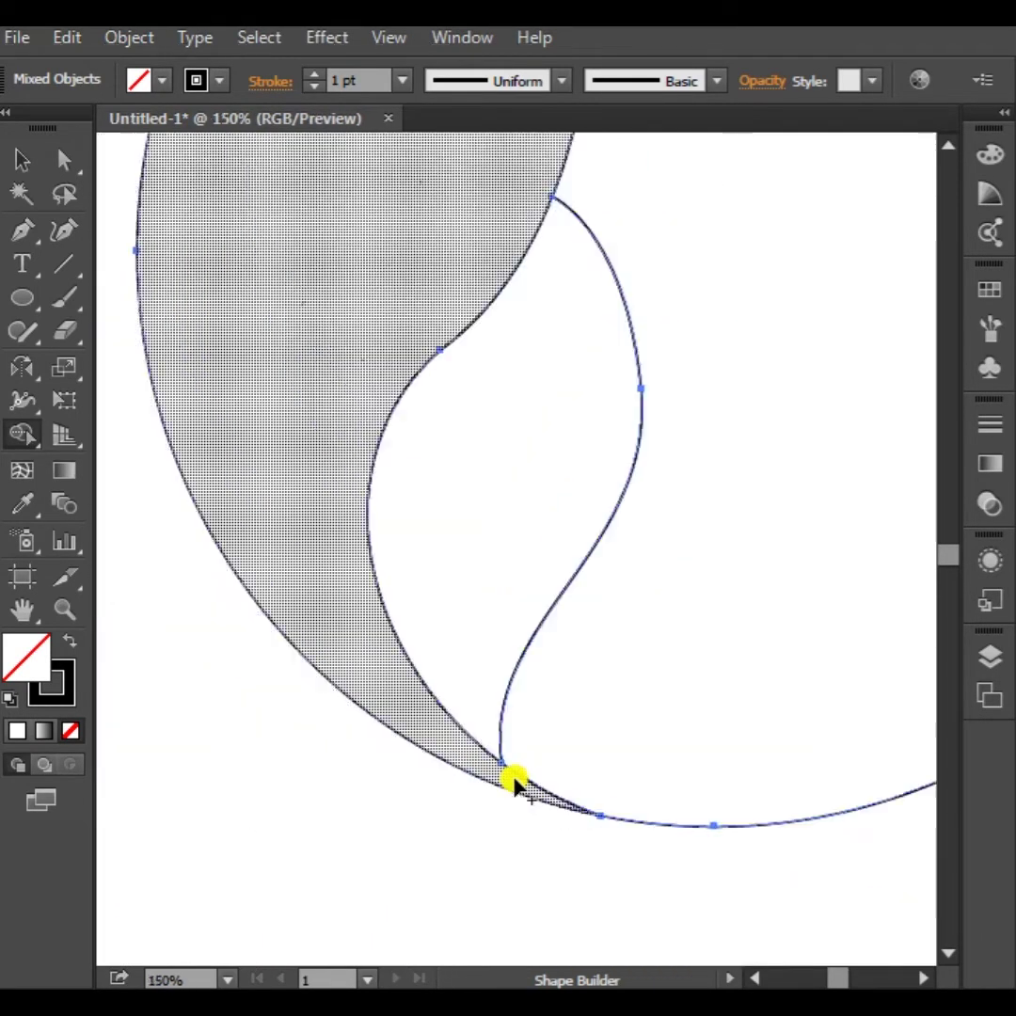
Delete the remaining right-hand part of the circle, leaving the crescent and the inner leaf
{"action": "left_click", "coordinate": [22, 160]}
{"action": "left_click", "coordinate": [492, 227]}
{"action": "left_click", "coordinate": [783, 517]}
{"action": "key", "text": "Delete"}
{"action": "left_click_drag", "start_coordinate": [694, 778], "coordinate": [374, 452]}
{"action": "left_click_drag", "start_coordinate": [549, 607], "coordinate": [550, 610]}
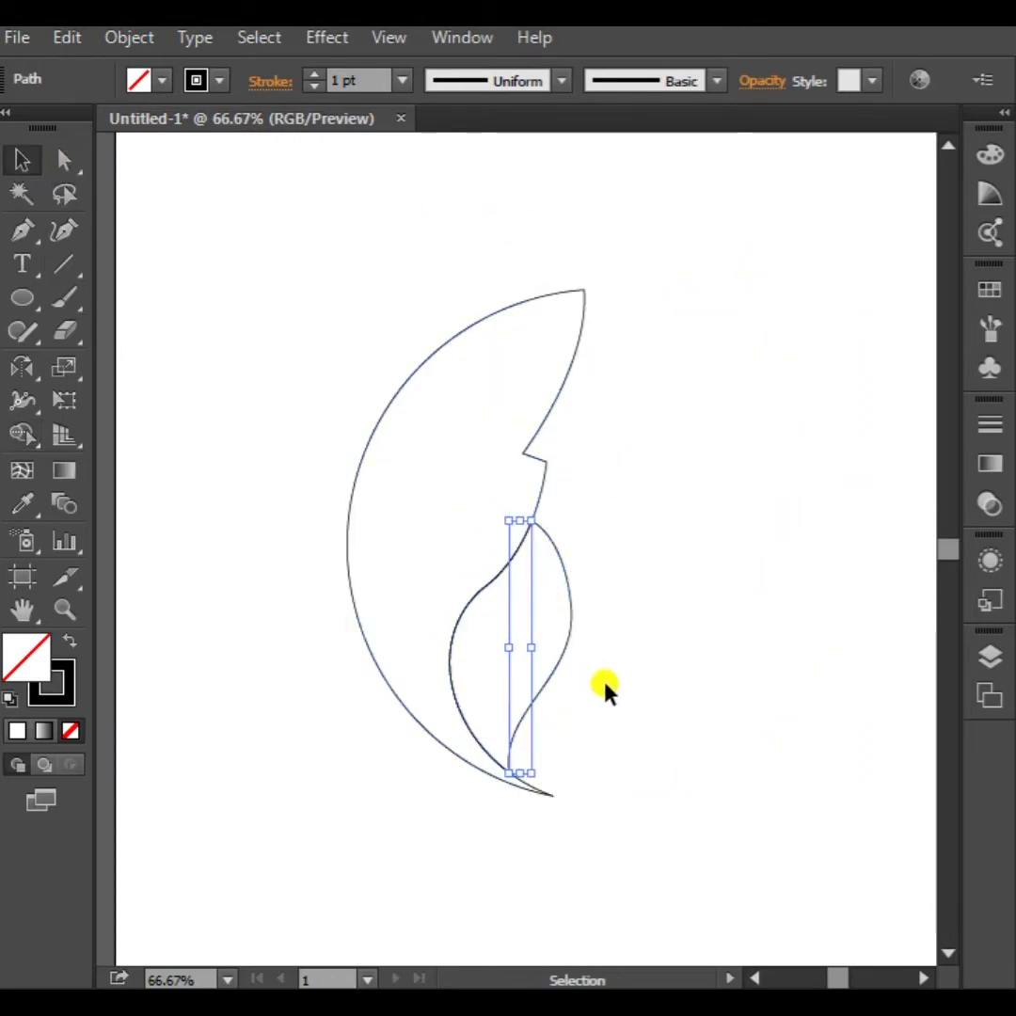
{"action": "left_click", "coordinate": [694, 844]}
Fill the crescent and the inner leaf with the default white-to-black linear gradient
{"action": "left_click", "coordinate": [384, 428]}
{"action": "left_click_drag", "start_coordinate": [630, 497], "coordinate": [543, 533]}
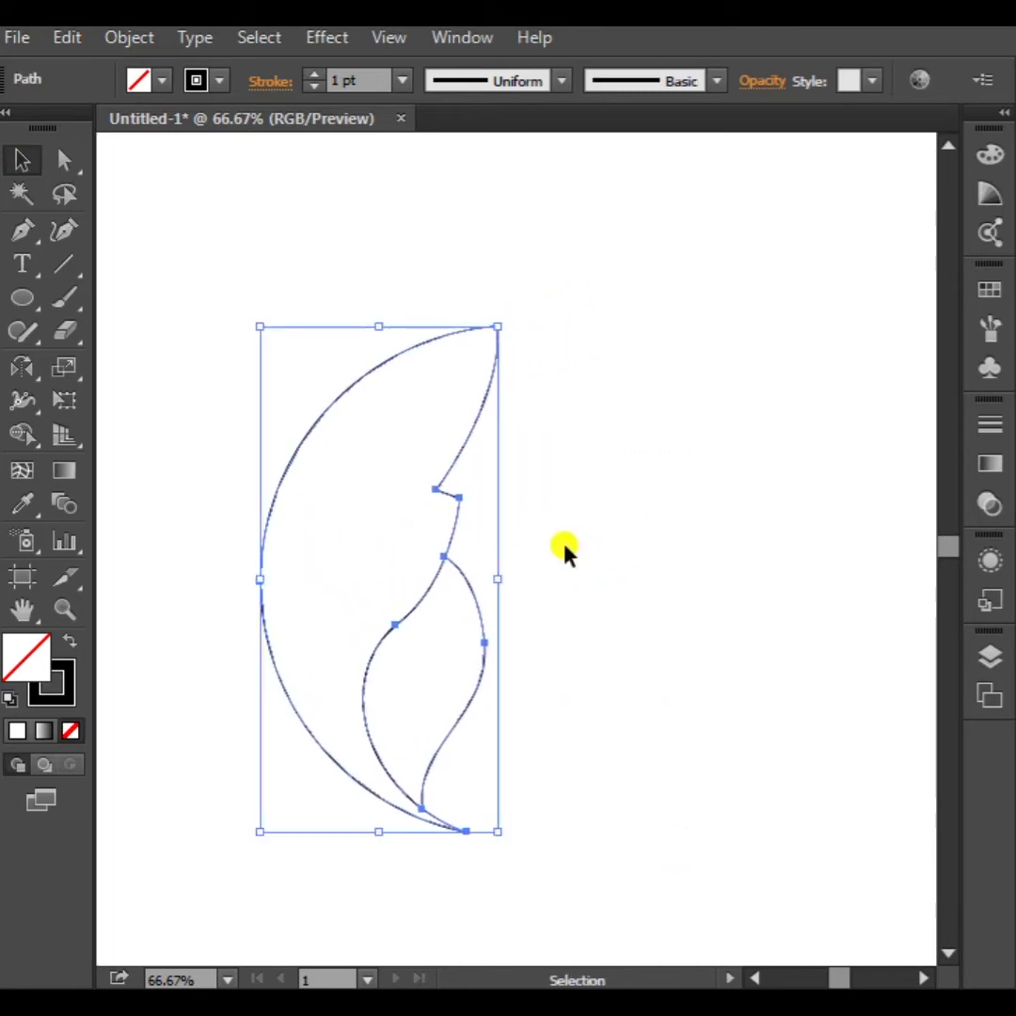
{"action": "key", "text": "period"}
{"action": "left_click", "coordinate": [557, 663]}
{"action": "left_click", "coordinate": [403, 446]}
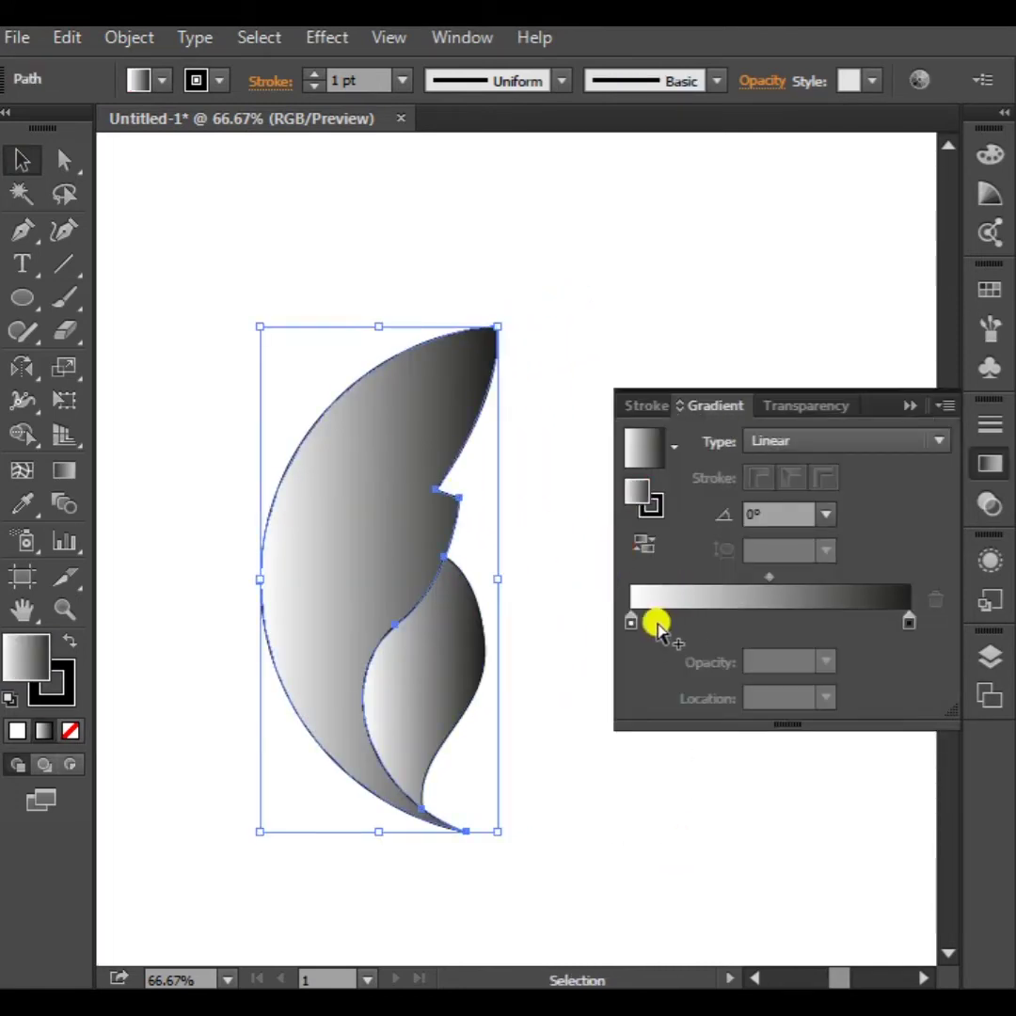
Remove the stroke from the crescent and from the inner leaf
{"action": "left_click", "coordinate": [74, 690]}
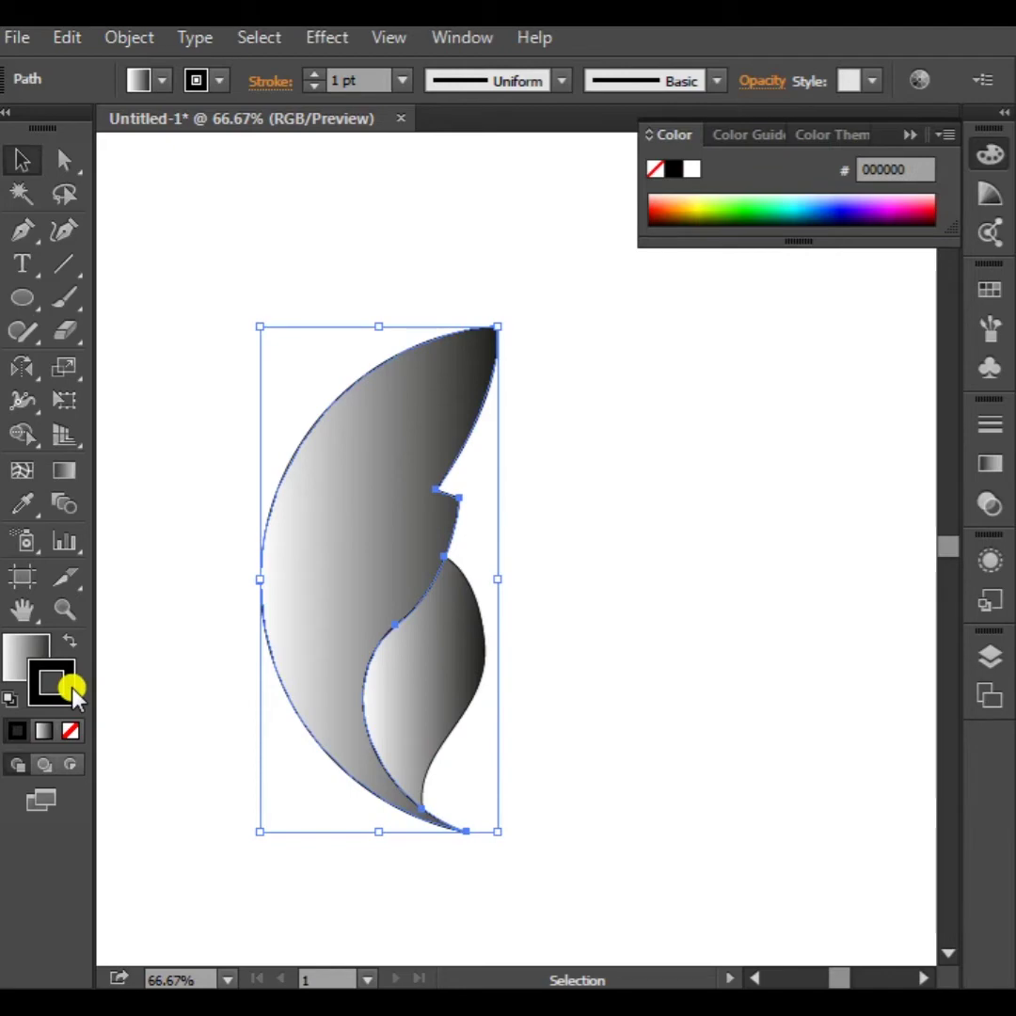
{"action": "left_click", "coordinate": [70, 731]}
{"action": "left_click", "coordinate": [590, 460]}
{"action": "left_click_drag", "start_coordinate": [595, 436], "coordinate": [265, 811]}
{"action": "key", "text": "ctrl+shift+a"}
{"action": "left_click", "coordinate": [452, 705]}
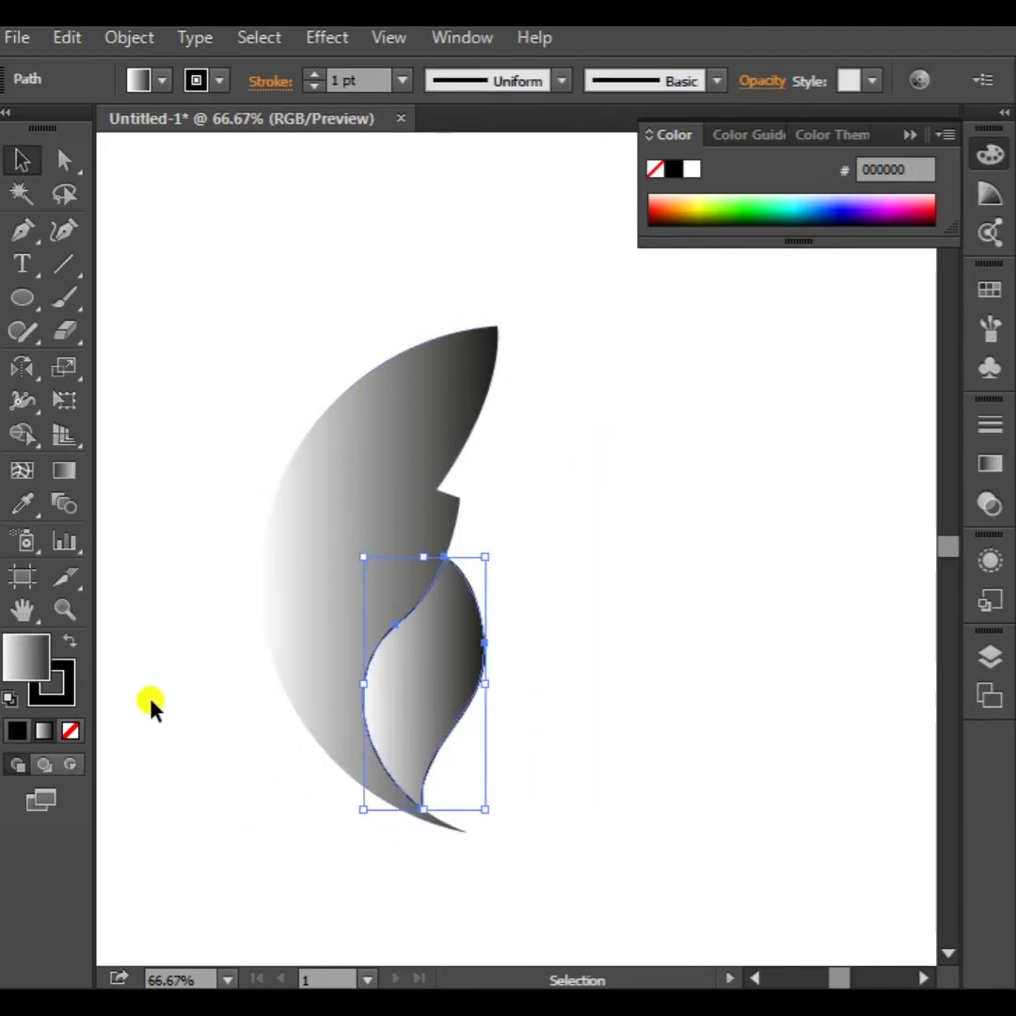
{"action": "left_click", "coordinate": [70, 731]}
{"action": "left_click", "coordinate": [214, 708]}
Select both shapes and change their gradient's starting stop to lime green
{"action": "left_click_drag", "start_coordinate": [202, 540], "coordinate": [563, 783]}
{"action": "left_click", "coordinate": [28, 657]}
{"action": "left_click", "coordinate": [988, 465]}
{"action": "left_click", "coordinate": [630, 621]}
{"action": "double_click", "coordinate": [630, 621]}
{"action": "double_click", "coordinate": [17, 663]}
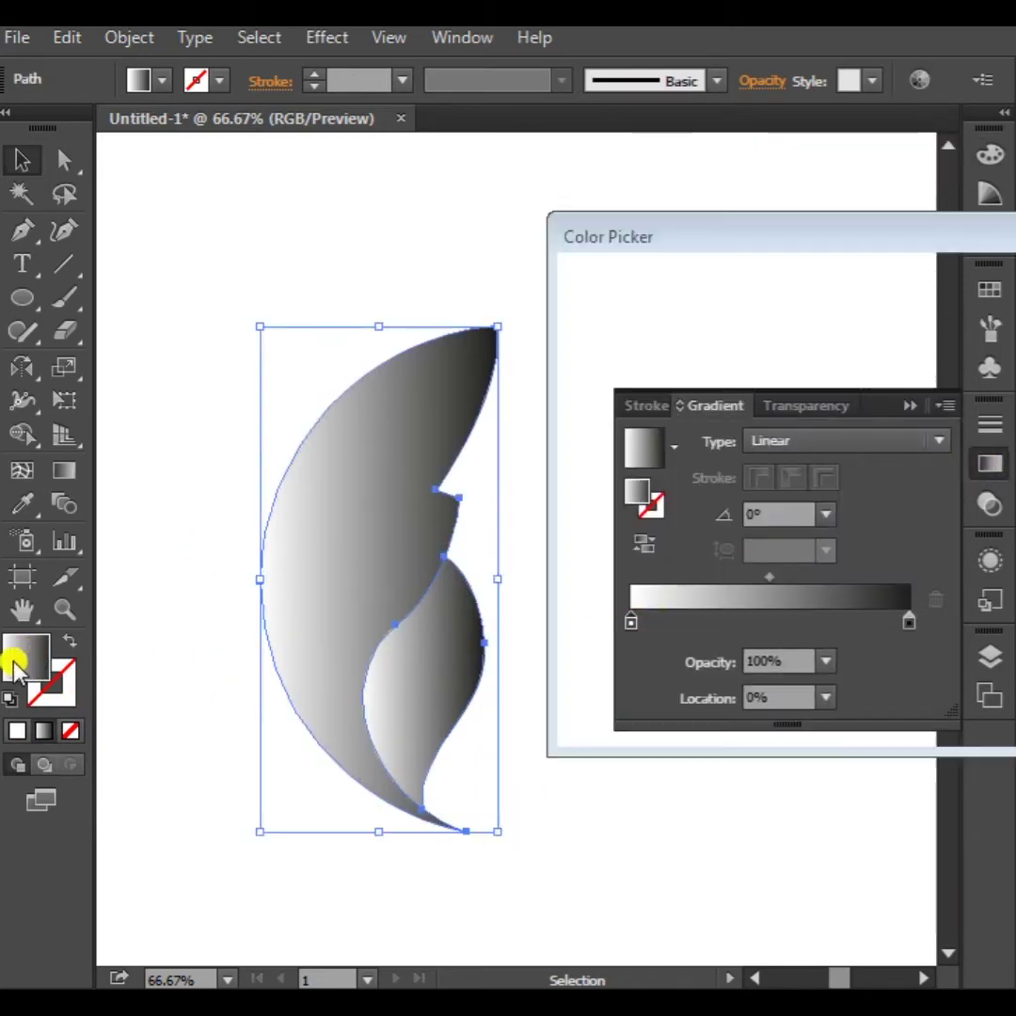
{"action": "left_click_drag", "start_coordinate": [842, 226], "coordinate": [367, 220]}
{"action": "left_click", "coordinate": [506, 556]}
{"action": "left_click", "coordinate": [504, 574]}
{"action": "left_click", "coordinate": [410, 348]}
{"action": "left_click", "coordinate": [767, 309]}
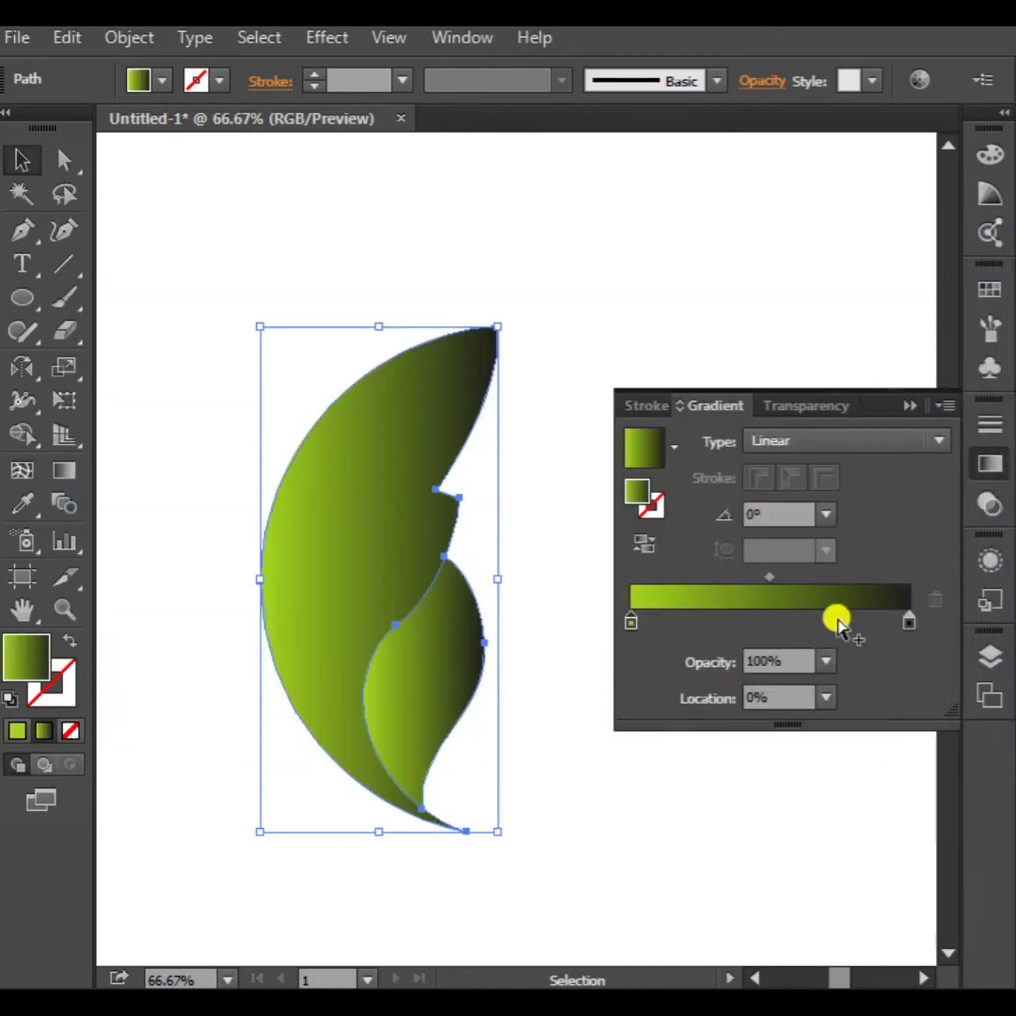
Change the gradient's end stop from black to dark green on both shapes
{"action": "double_click", "coordinate": [68, 661]}
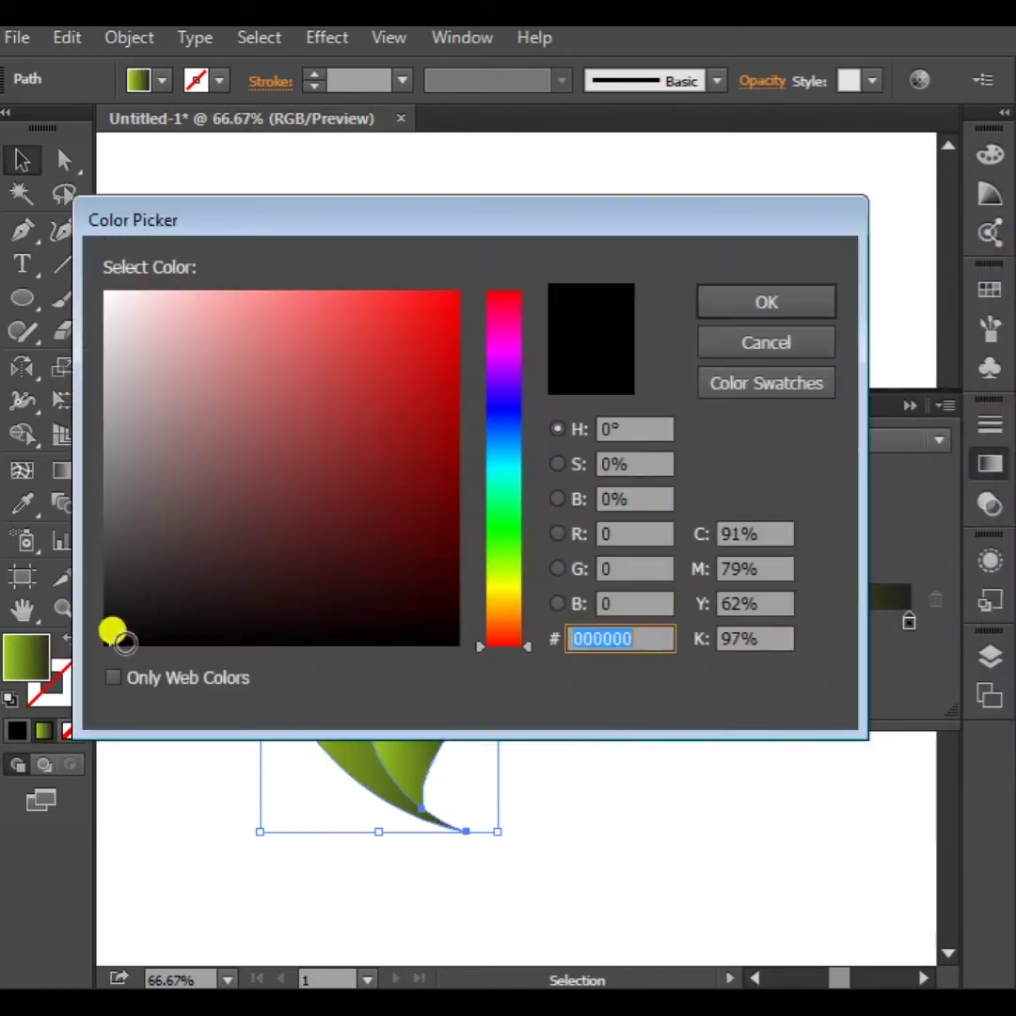
{"action": "left_click", "coordinate": [508, 551]}
{"action": "left_click", "coordinate": [433, 479]}
{"action": "left_click", "coordinate": [788, 313]}
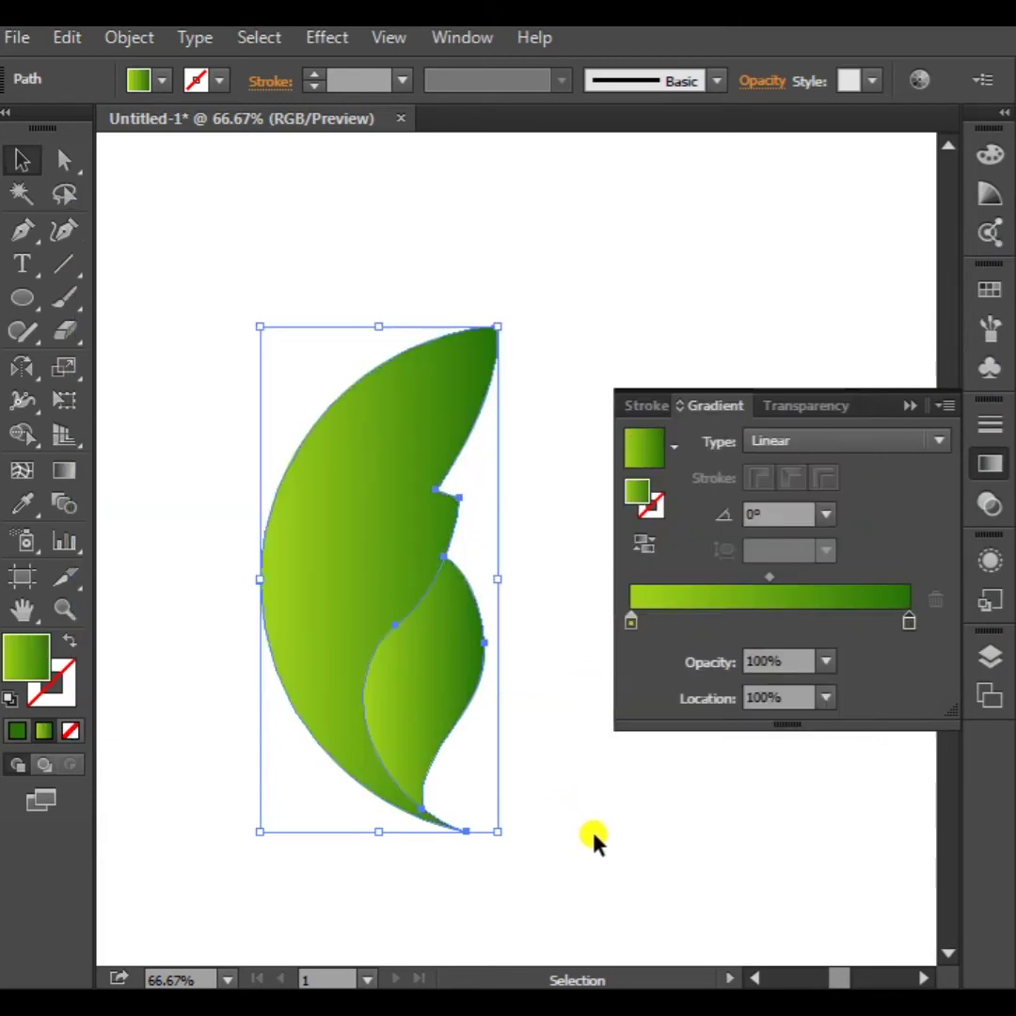
Redirect the inner leaf's gradient downward at about -112°, with the dark green toward its lower tip
{"action": "left_click", "coordinate": [595, 840]}
{"action": "left_click", "coordinate": [414, 752]}
{"action": "key", "text": "g"}
{"action": "mouse_move", "coordinate": [384, 760]}
{"action": "left_mouse_down"}
{"action": "mouse_move", "coordinate": [485, 562]}
{"action": "mouse_move", "coordinate": [386, 767]}
{"action": "mouse_move", "coordinate": [395, 363]}
{"action": "mouse_move", "coordinate": [359, 740]}
{"action": "left_mouse_up"}
Redirect the crescent's gradient downward at about -99°, with lime green on top, and deselect it
{"action": "left_click", "coordinate": [31, 160]}
{"action": "left_click", "coordinate": [311, 440]}
{"action": "key", "text": "g"}
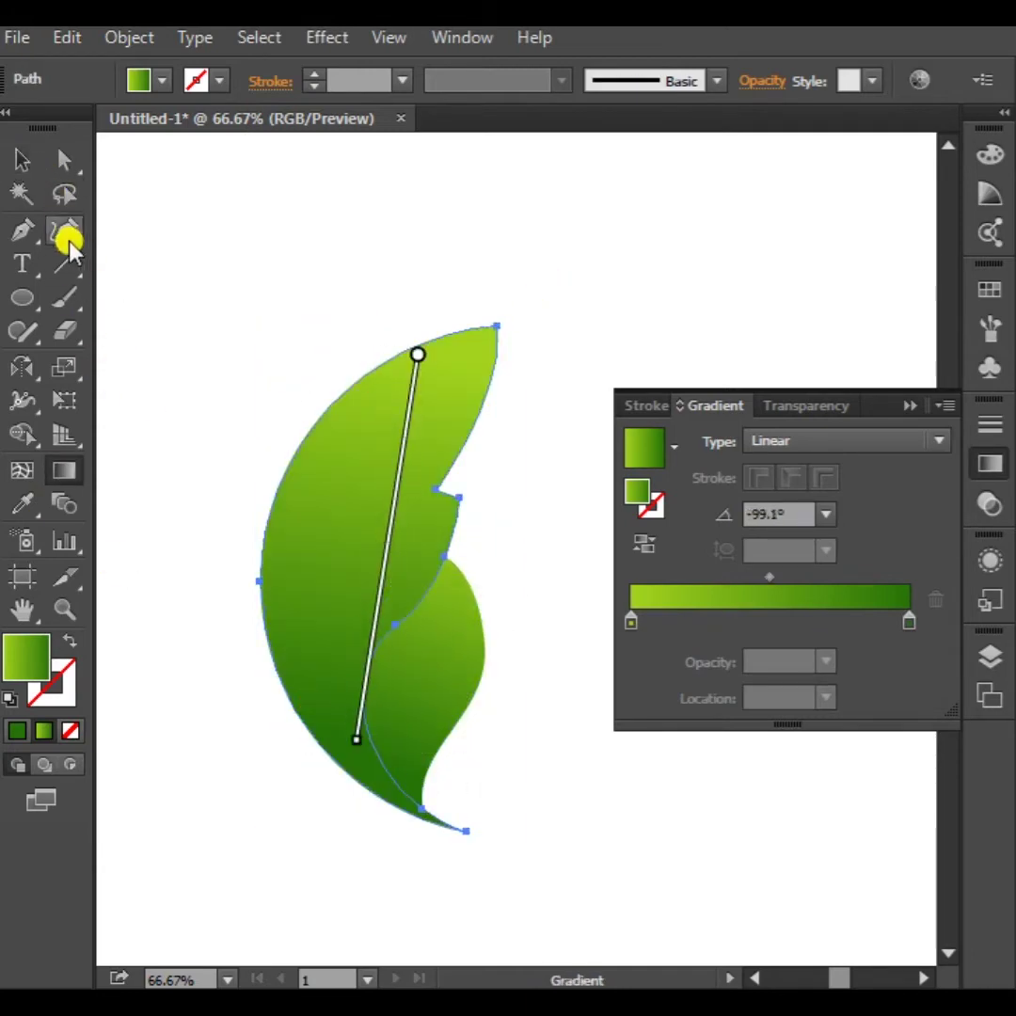
{"action": "left_click", "coordinate": [26, 158]}
{"action": "left_click", "coordinate": [163, 193]}
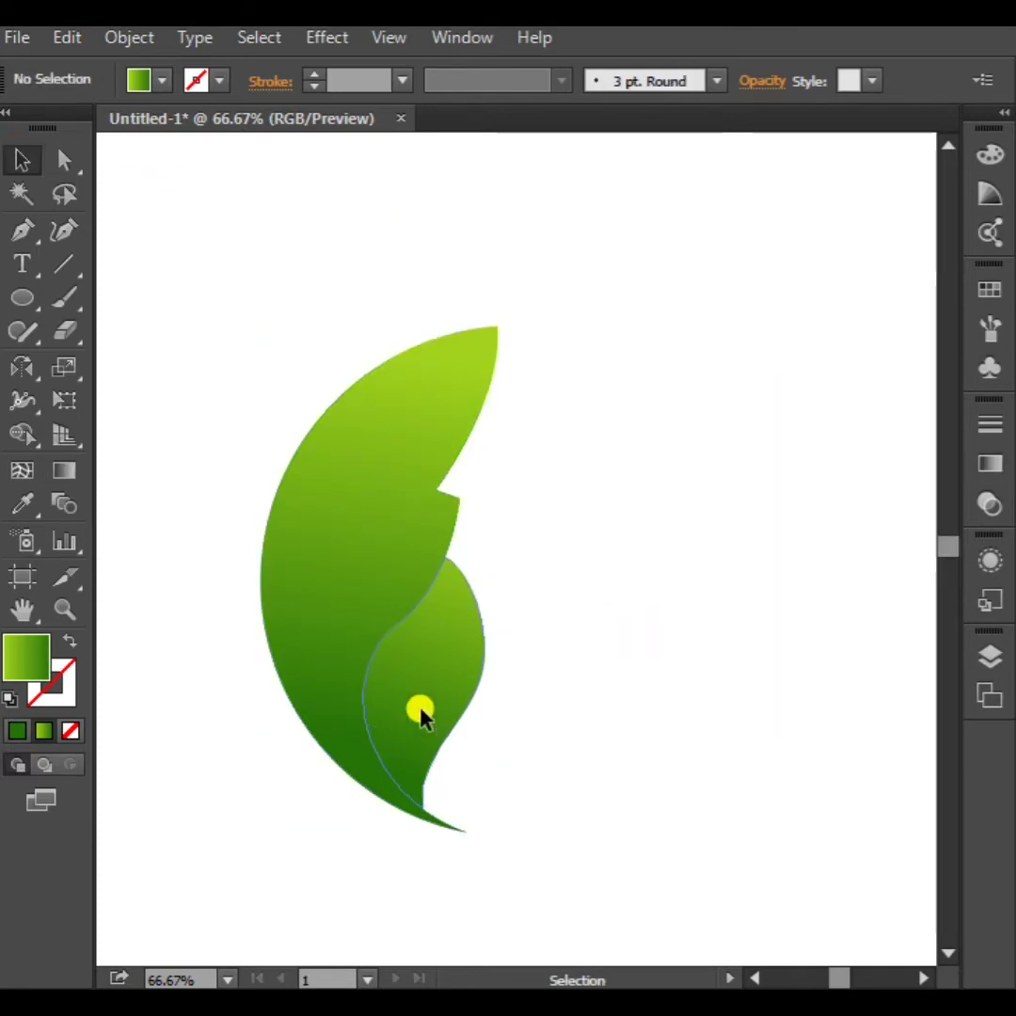
Add a middle stop at about 50% to the inner leaf's gradient and set its end stop to a very dark green
{"action": "left_click", "coordinate": [420, 711]}
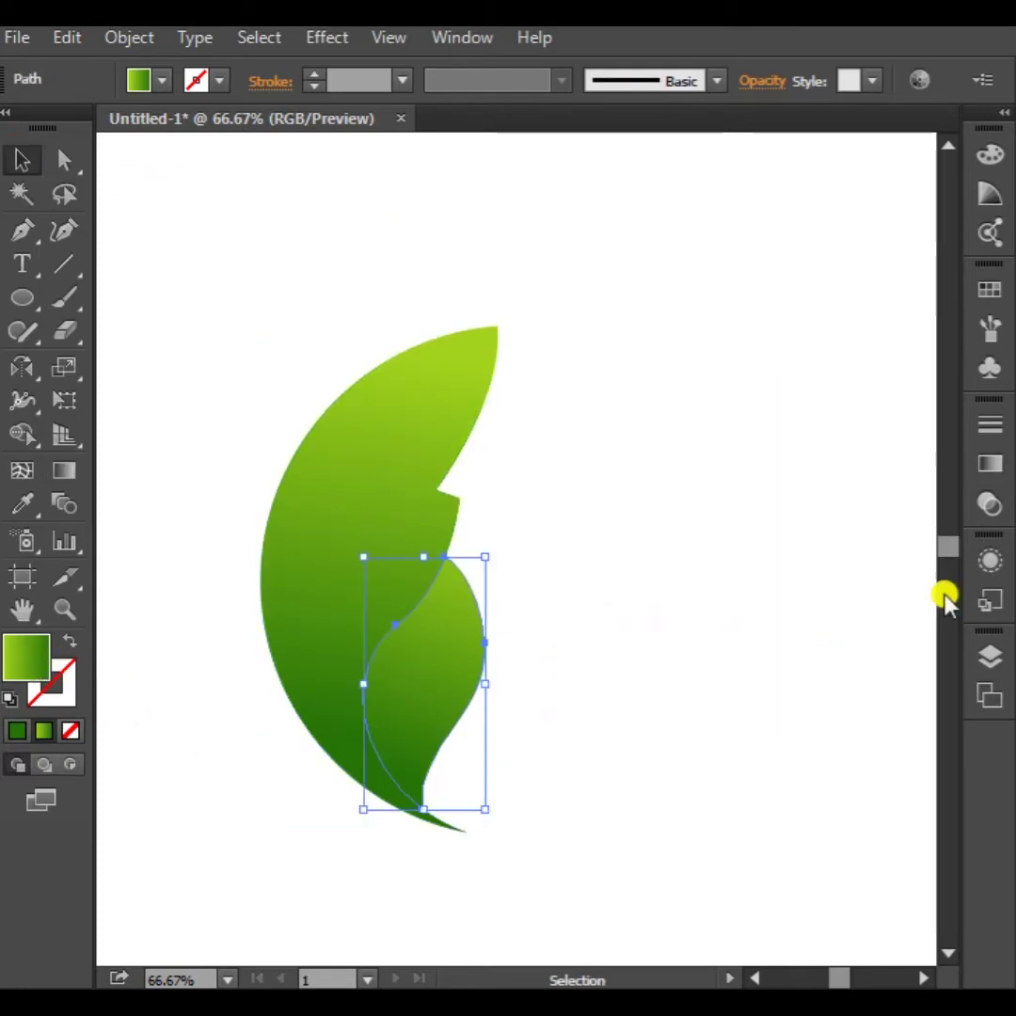
{"action": "left_click", "coordinate": [990, 463]}
{"action": "left_click", "coordinate": [777, 623]}
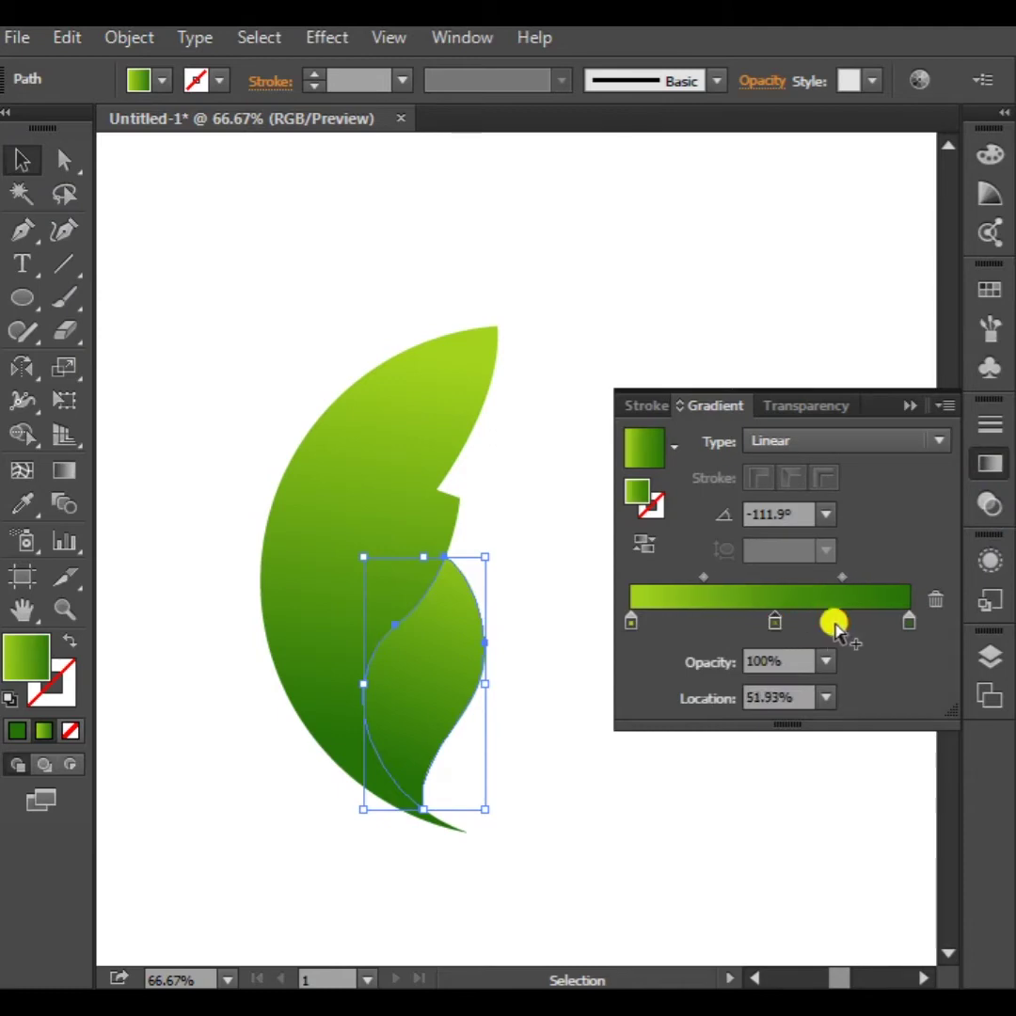
{"action": "double_click", "coordinate": [909, 623]}
{"action": "left_click_drag", "start_coordinate": [715, 785], "coordinate": [706, 787]}
{"action": "left_click", "coordinate": [766, 626]}
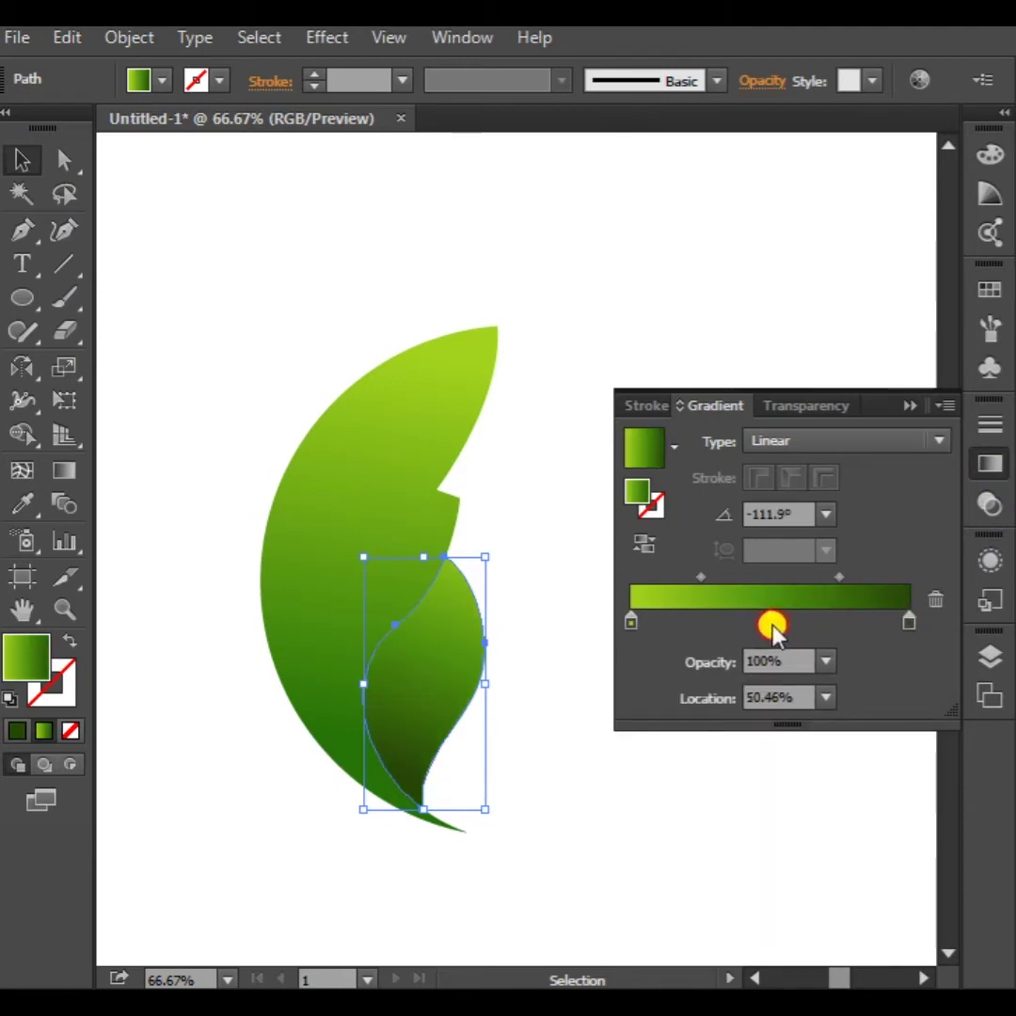
Run the inner leaf's gradient diagonally from its right edge down to its lower left
{"action": "left_click", "coordinate": [910, 406]}
{"action": "key", "text": "g"}
{"action": "left_click_drag", "start_coordinate": [486, 624], "coordinate": [403, 718]}
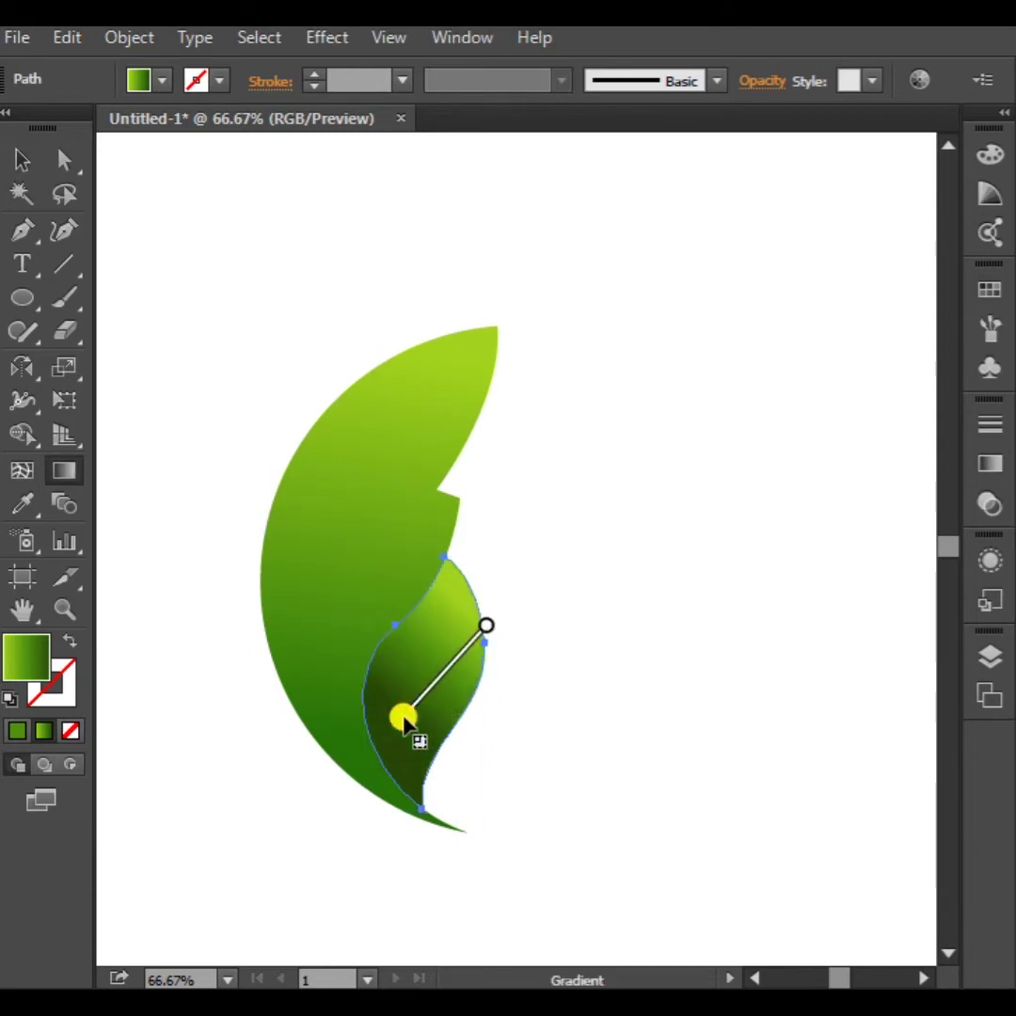
Redraw the inner leaf's gradient diagonally from beyond its right edge to its lower left side, and deselect the leaf
{"action": "left_click_drag", "start_coordinate": [510, 647], "coordinate": [346, 725]}
{"action": "left_click_drag", "start_coordinate": [589, 599], "coordinate": [363, 728]}
{"action": "left_click_drag", "start_coordinate": [534, 682], "coordinate": [370, 758]}
{"action": "left_click", "coordinate": [29, 169]}
{"action": "left_click", "coordinate": [584, 660]}
{"action": "left_click_drag", "start_coordinate": [584, 660], "coordinate": [682, 656]}
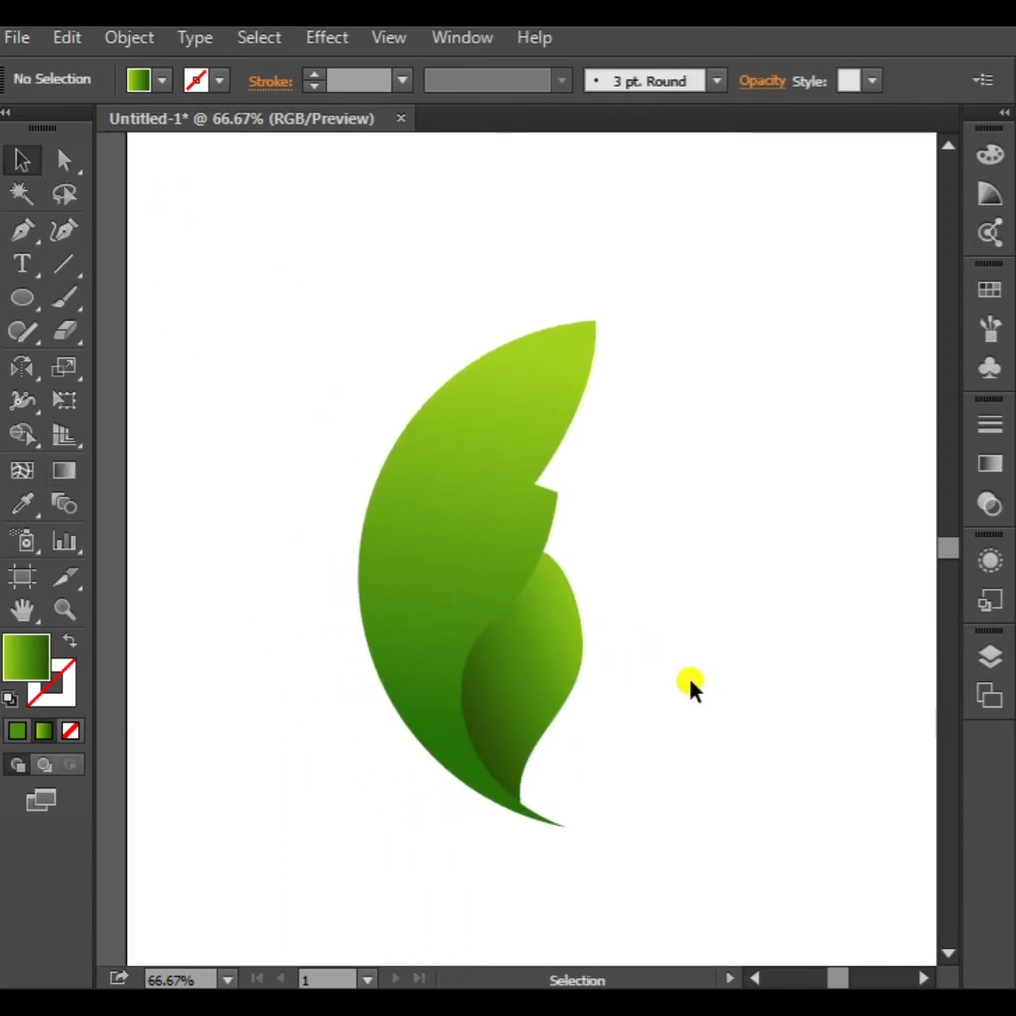
Place a copy of the large crescent to the left, overlapping the original at the same height
{"action": "key", "text": "ctrl+1"}
{"action": "left_click", "coordinate": [476, 504]}
{"action": "left_click_drag", "start_coordinate": [582, 561], "coordinate": [624, 640]}
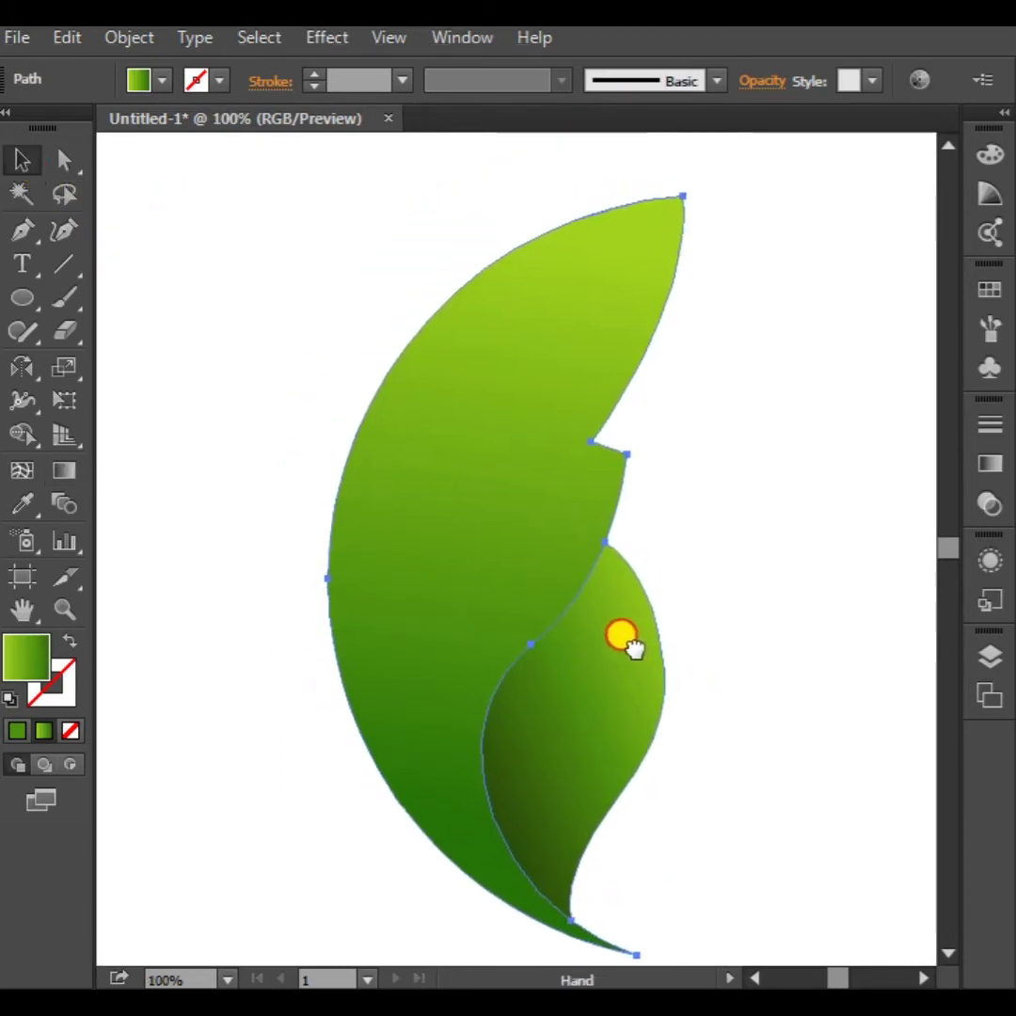
{"action": "left_click", "coordinate": [737, 579]}
{"action": "left_click_drag", "start_coordinate": [508, 546], "coordinate": [348, 522]}
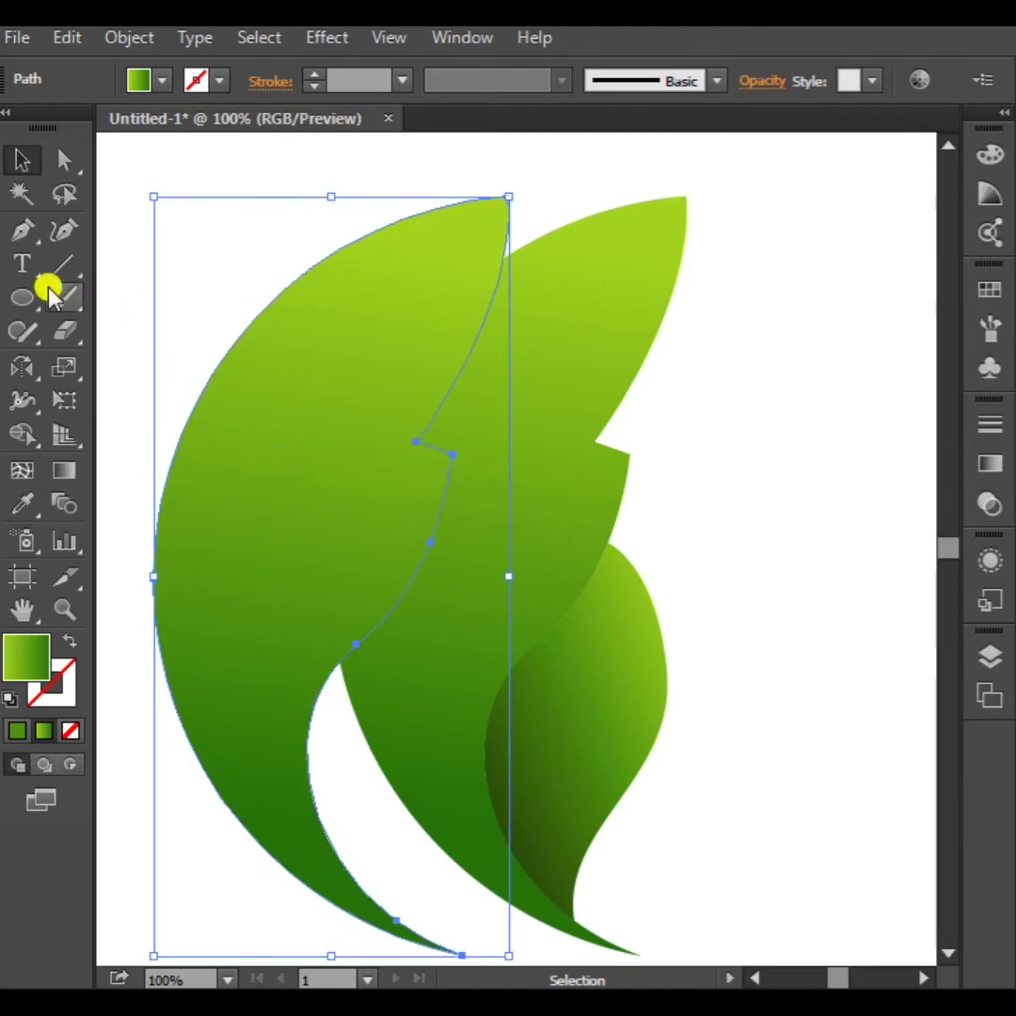
Cut the crescent copy at its upper tip and lower inner anchor, delete the outer arc, and move the inner edge path aside
{"action": "mouse_move", "coordinate": [68, 338]}
{"action": "left_mouse_down"}
{"action": "mouse_move", "coordinate": [140, 336]}
{"action": "mouse_move", "coordinate": [159, 364]}
{"action": "left_mouse_up"}
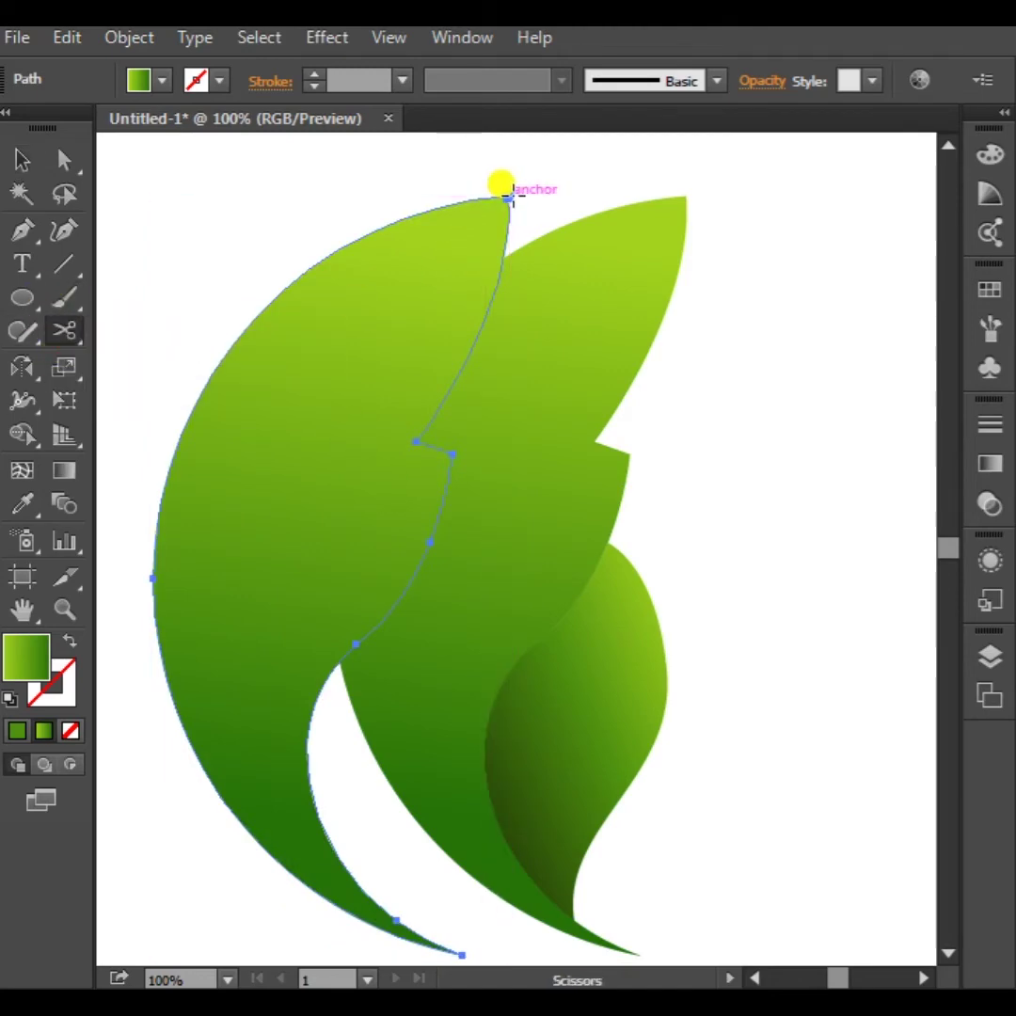
{"action": "left_click", "coordinate": [508, 197]}
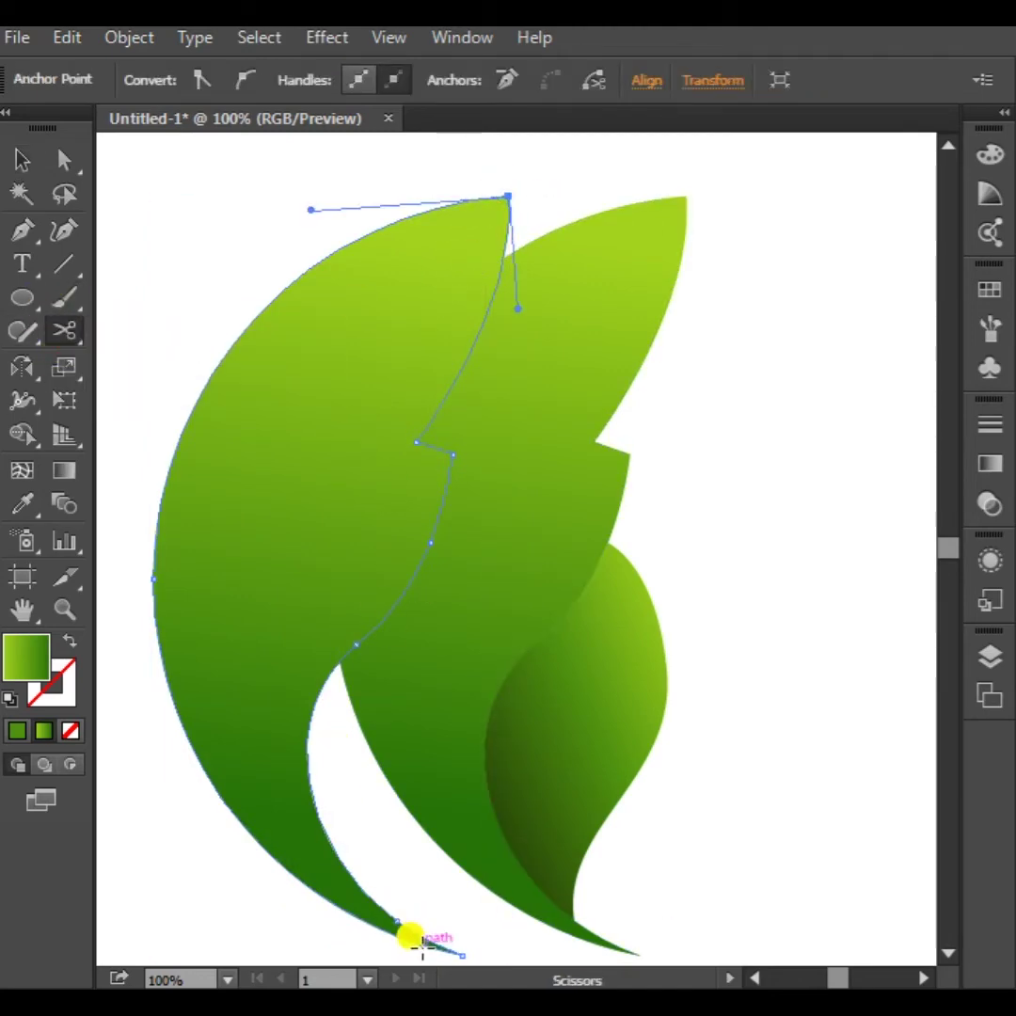
{"action": "left_click", "coordinate": [398, 919]}
{"action": "key", "text": "Delete"}
{"action": "left_click", "coordinate": [23, 160]}
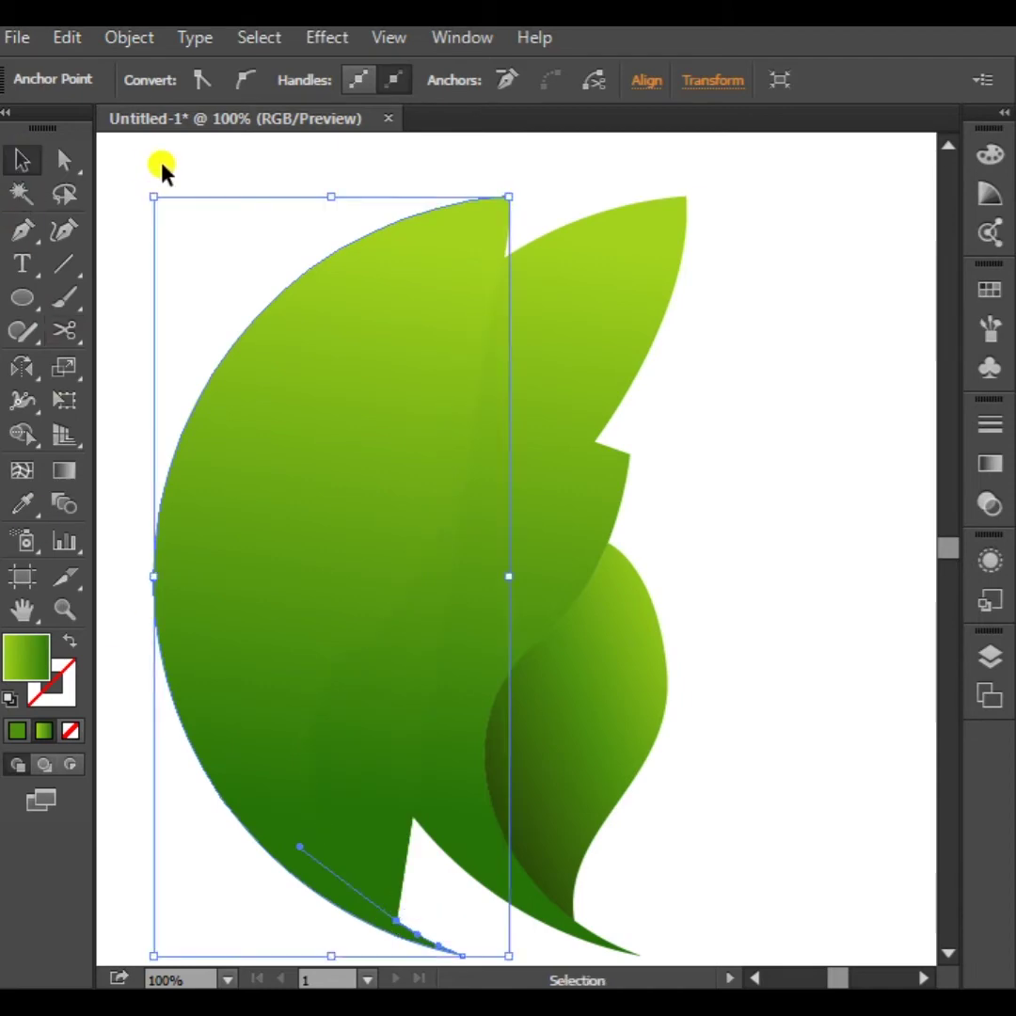
{"action": "key", "text": "Delete"}
{"action": "left_click_drag", "start_coordinate": [392, 672], "coordinate": [156, 607]}
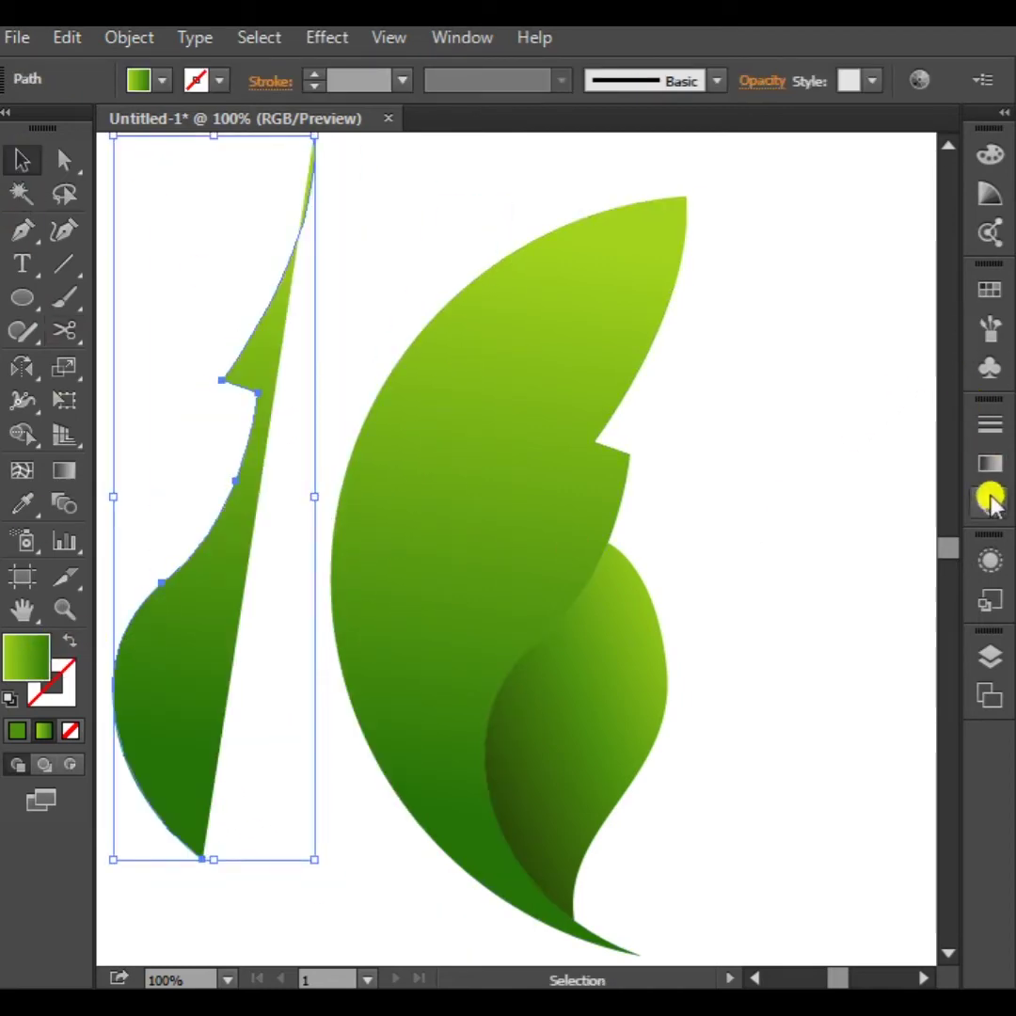
Set both color stops of the separated edge path's linear gradient to white
{"action": "left_click", "coordinate": [990, 463]}
{"action": "left_click", "coordinate": [631, 625]}
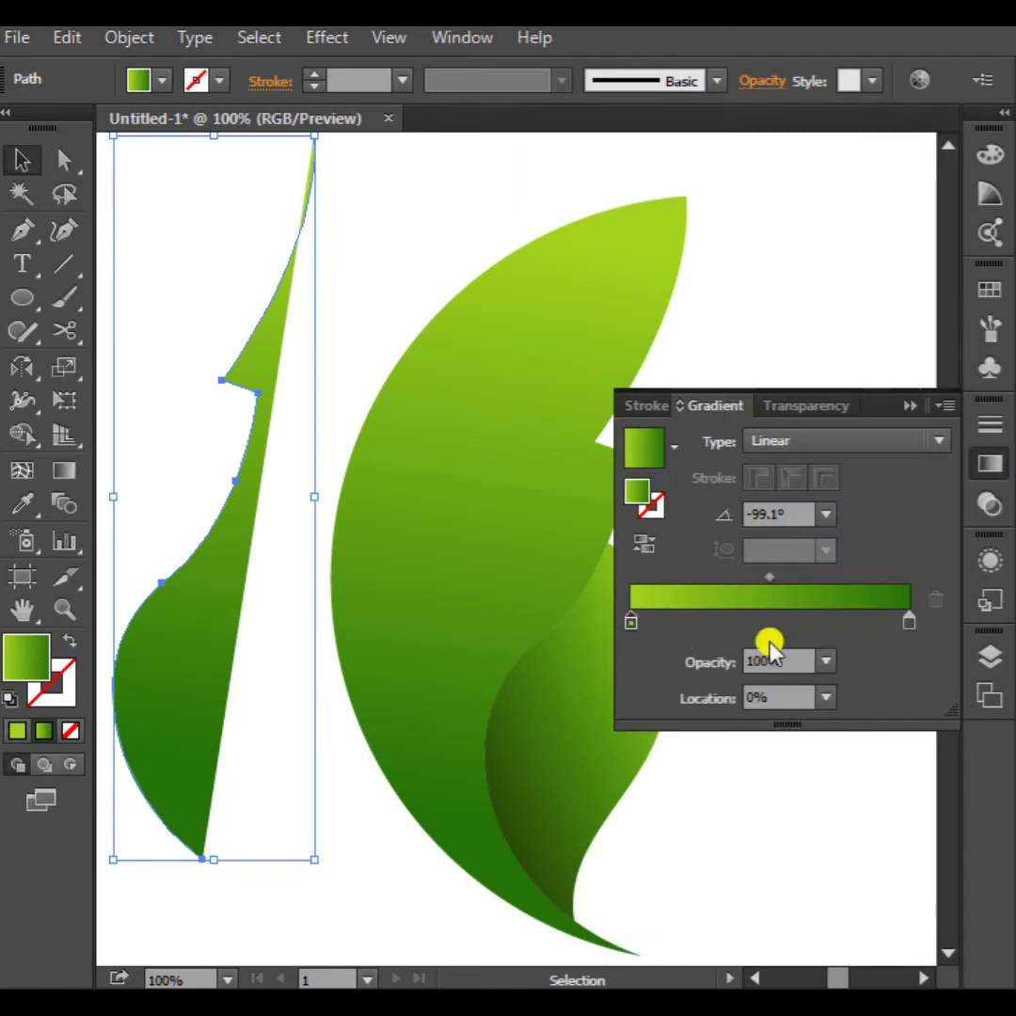
{"action": "double_click", "coordinate": [633, 624]}
{"action": "left_click", "coordinate": [607, 865]}
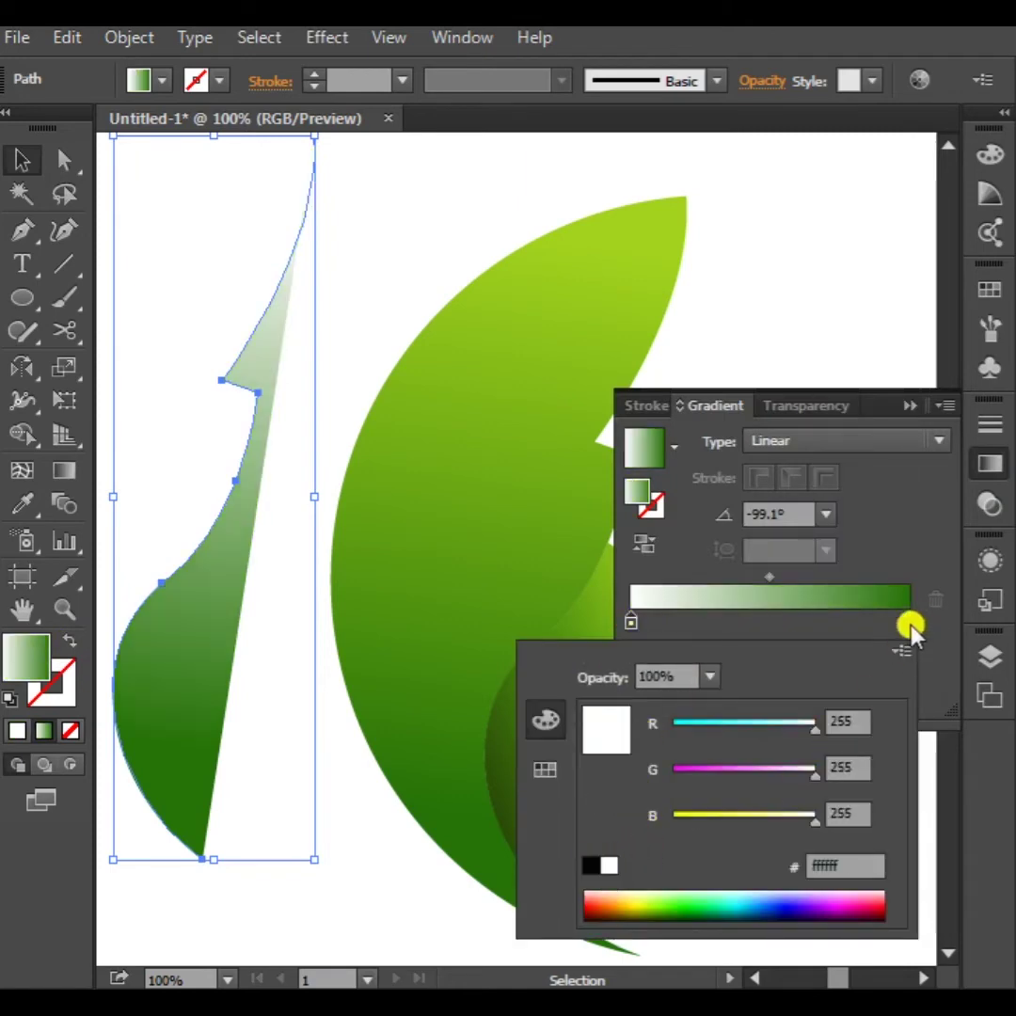
{"action": "left_click", "coordinate": [908, 621]}
{"action": "left_click", "coordinate": [607, 867]}
Change the start stop of the edge path's gradient to the light green swatch 8cc63f
{"action": "left_click", "coordinate": [633, 624]}
{"action": "double_click", "coordinate": [634, 624]}
{"action": "left_click", "coordinate": [549, 769]}
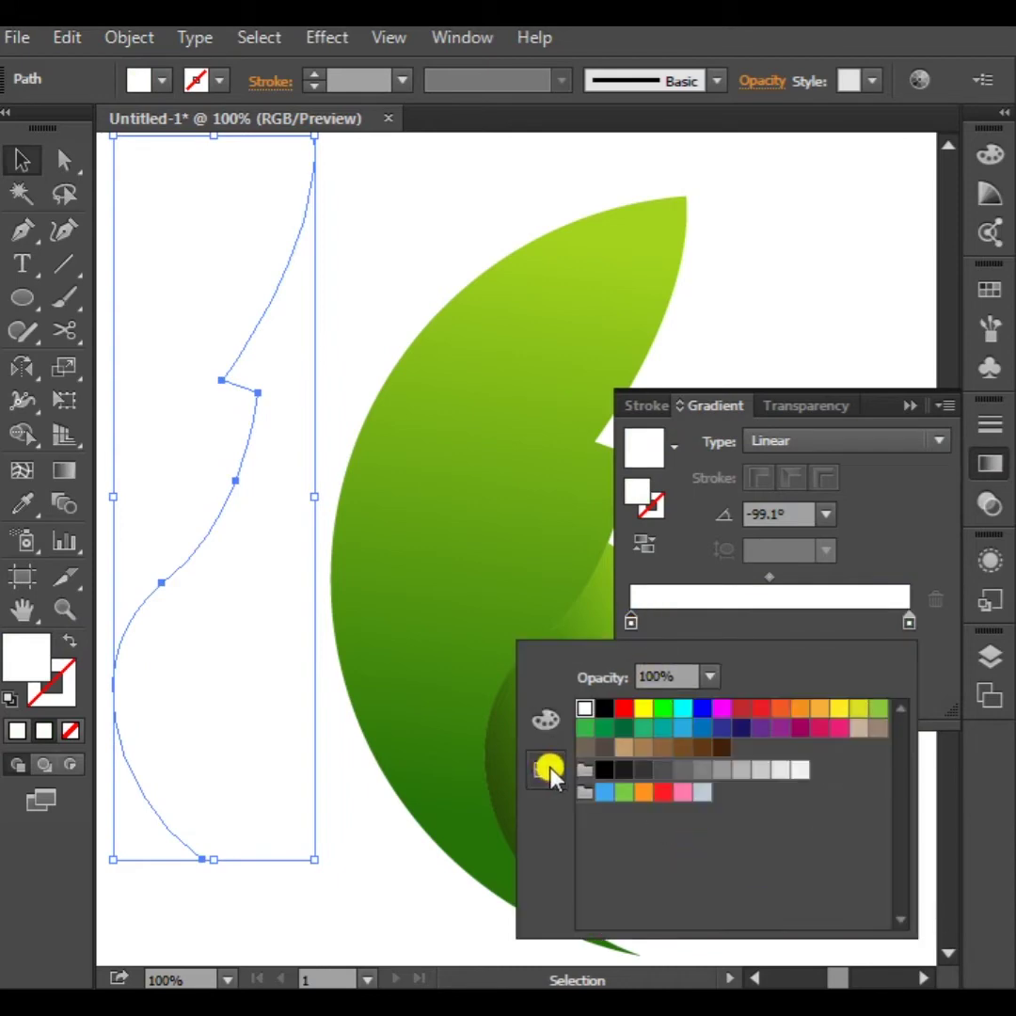
{"action": "left_click", "coordinate": [662, 709]}
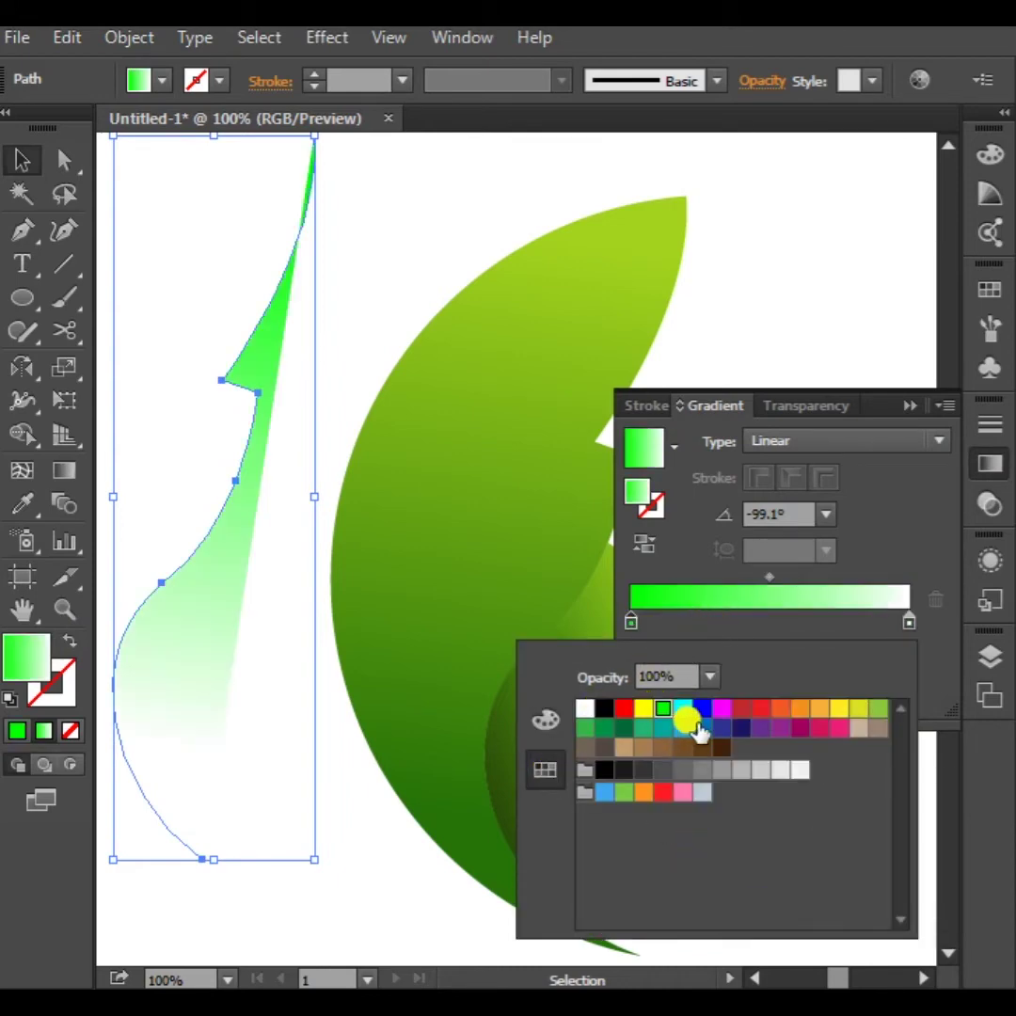
{"action": "left_click", "coordinate": [878, 707]}
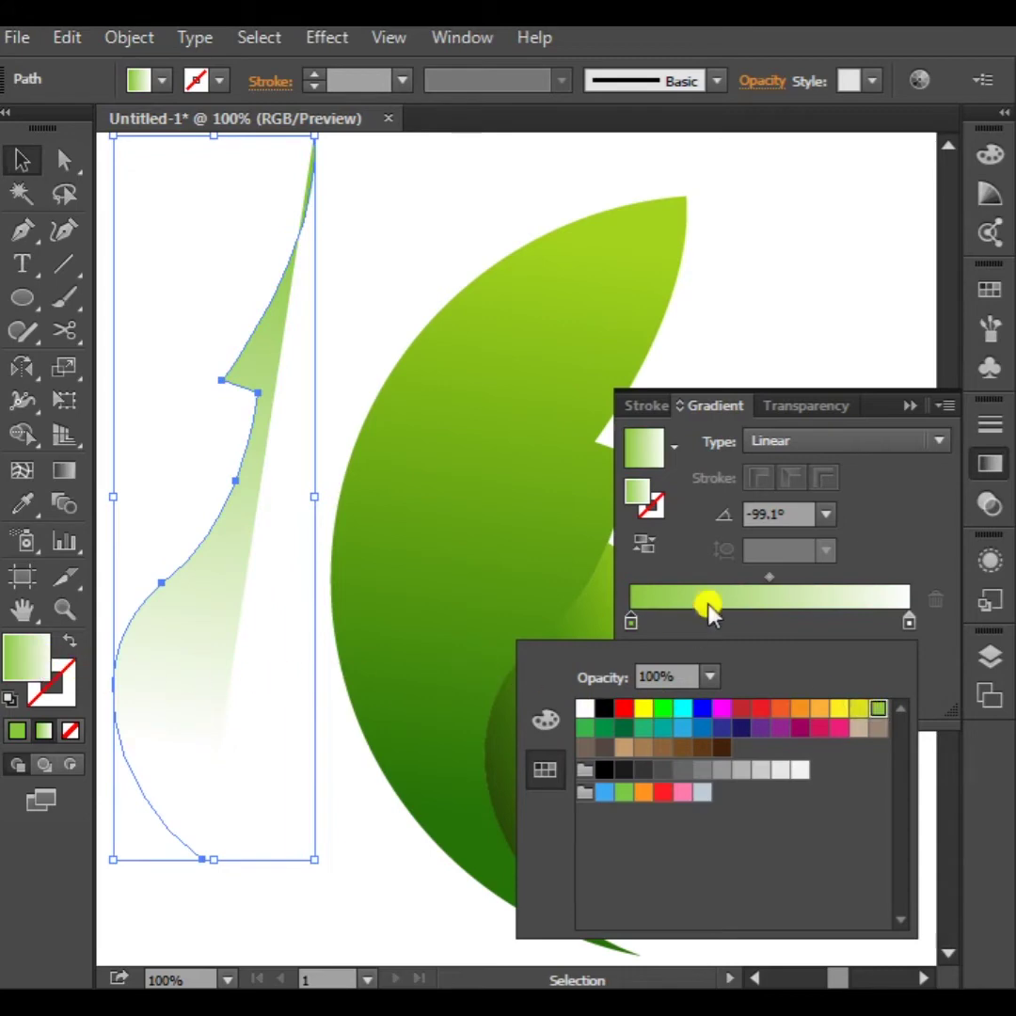
{"action": "left_click", "coordinate": [680, 569]}
Swap the edge path's fill and stroke, and move the path over the crescent's inner edge
{"action": "left_click", "coordinate": [69, 641]}
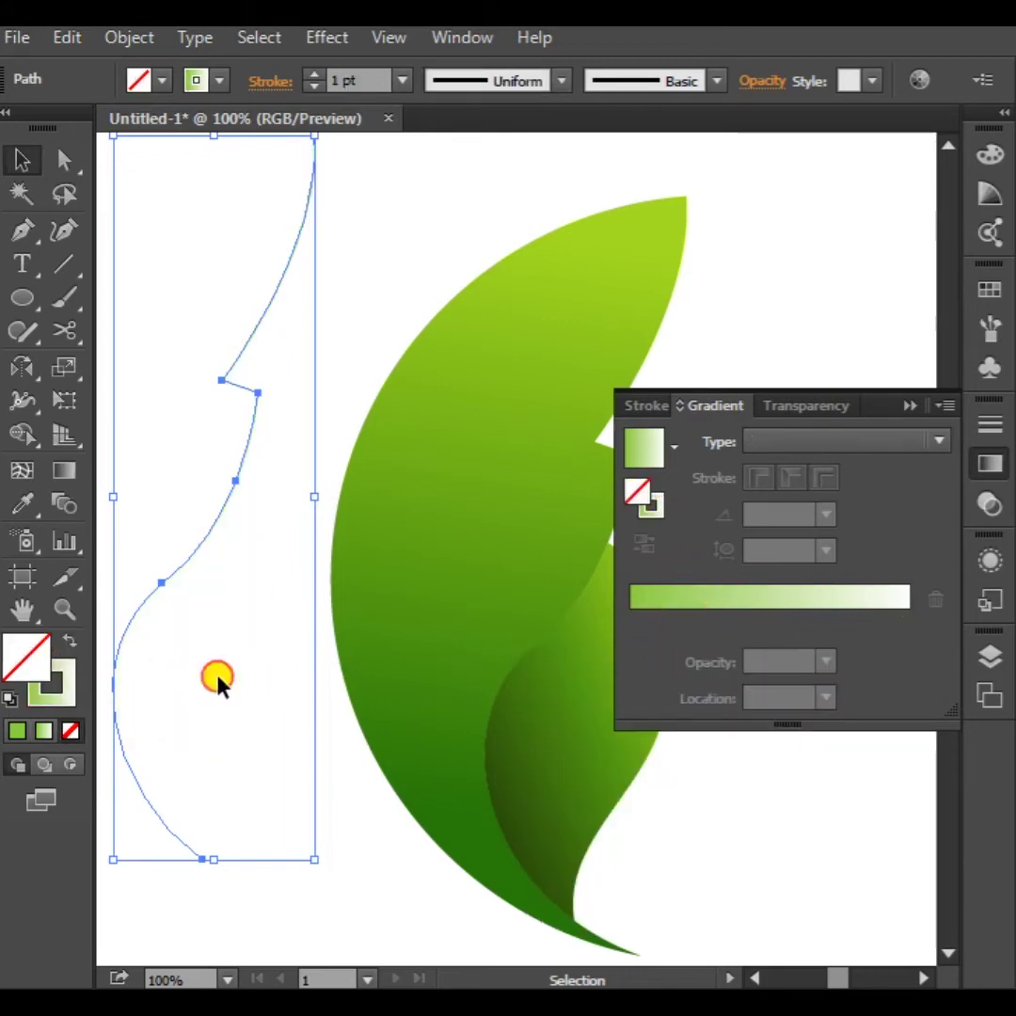
{"action": "left_click", "coordinate": [217, 676]}
{"action": "left_click_drag", "start_coordinate": [181, 574], "coordinate": [527, 649]}
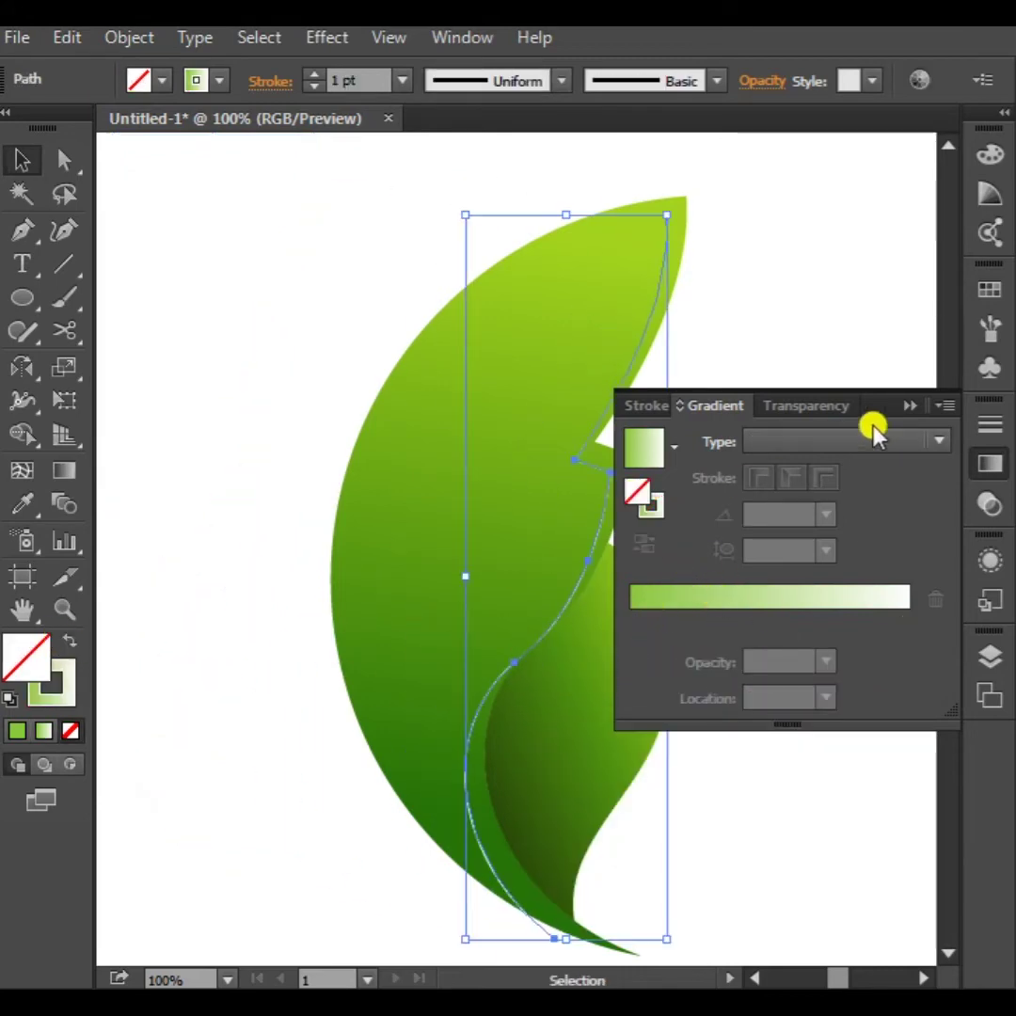
{"action": "key", "text": "ctrl+F9"}
{"action": "left_click", "coordinate": [864, 344]}
Align the stroked path exactly with the crescent's notch and inner edge
{"action": "scroll", "coordinate": [864, 344], "scroll_direction": "up", "scroll_amount": 1}
{"action": "left_click_drag", "start_coordinate": [400, 629], "coordinate": [450, 602]}
{"action": "left_click", "coordinate": [521, 621]}
{"action": "scroll", "coordinate": [473, 659], "scroll_direction": "up", "scroll_amount": 1}
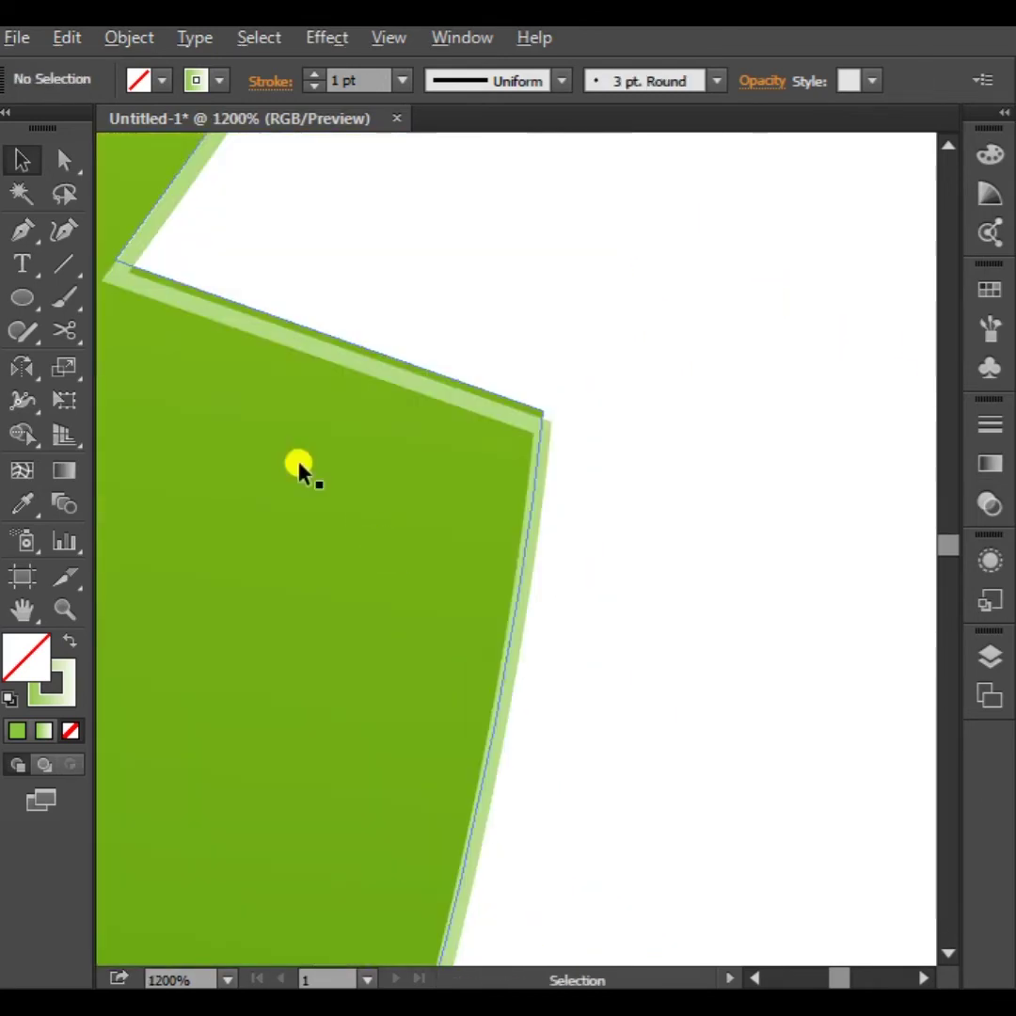
{"action": "left_click_drag", "start_coordinate": [340, 363], "coordinate": [337, 343]}
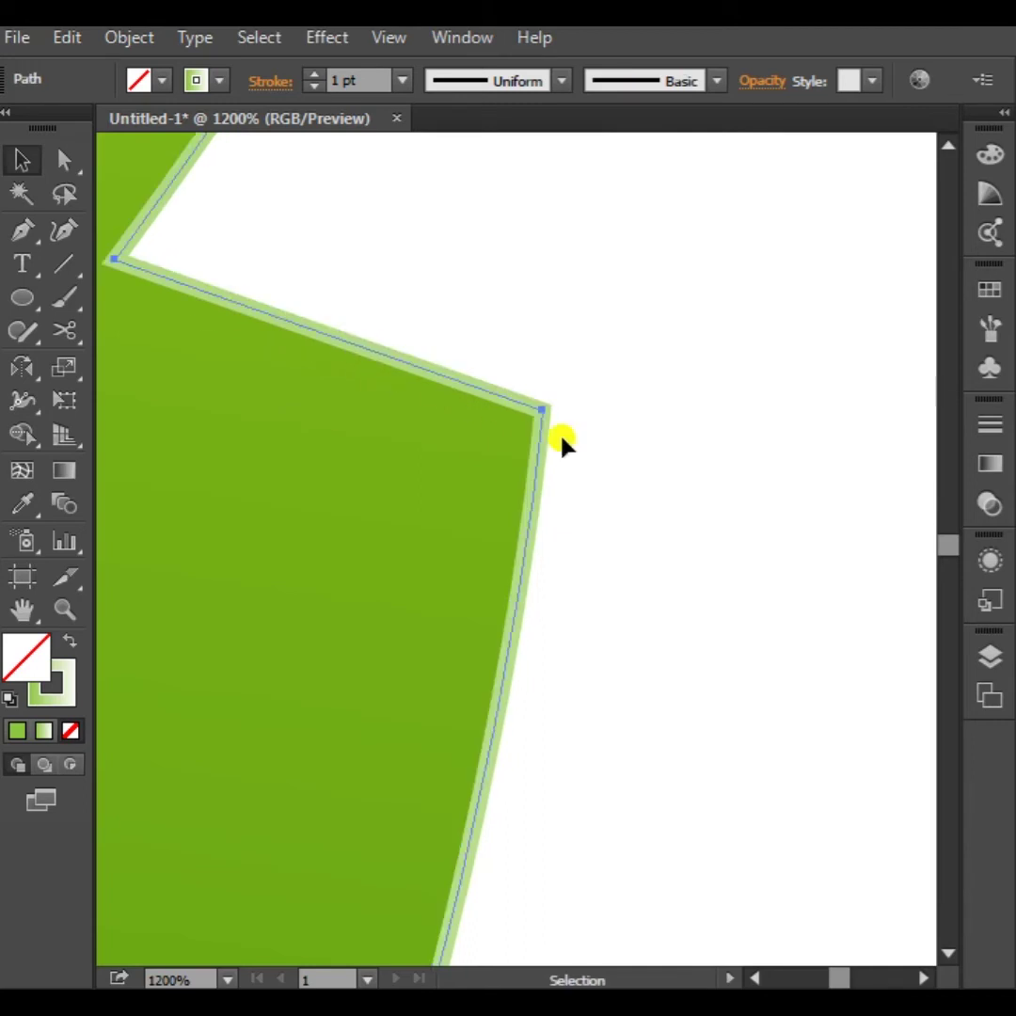
Give the edge path a 5 pt stroke with the elliptical width profile that tapers at both ends, and deselect it
{"action": "scroll", "coordinate": [574, 465], "scroll_direction": "down", "scroll_amount": 4}
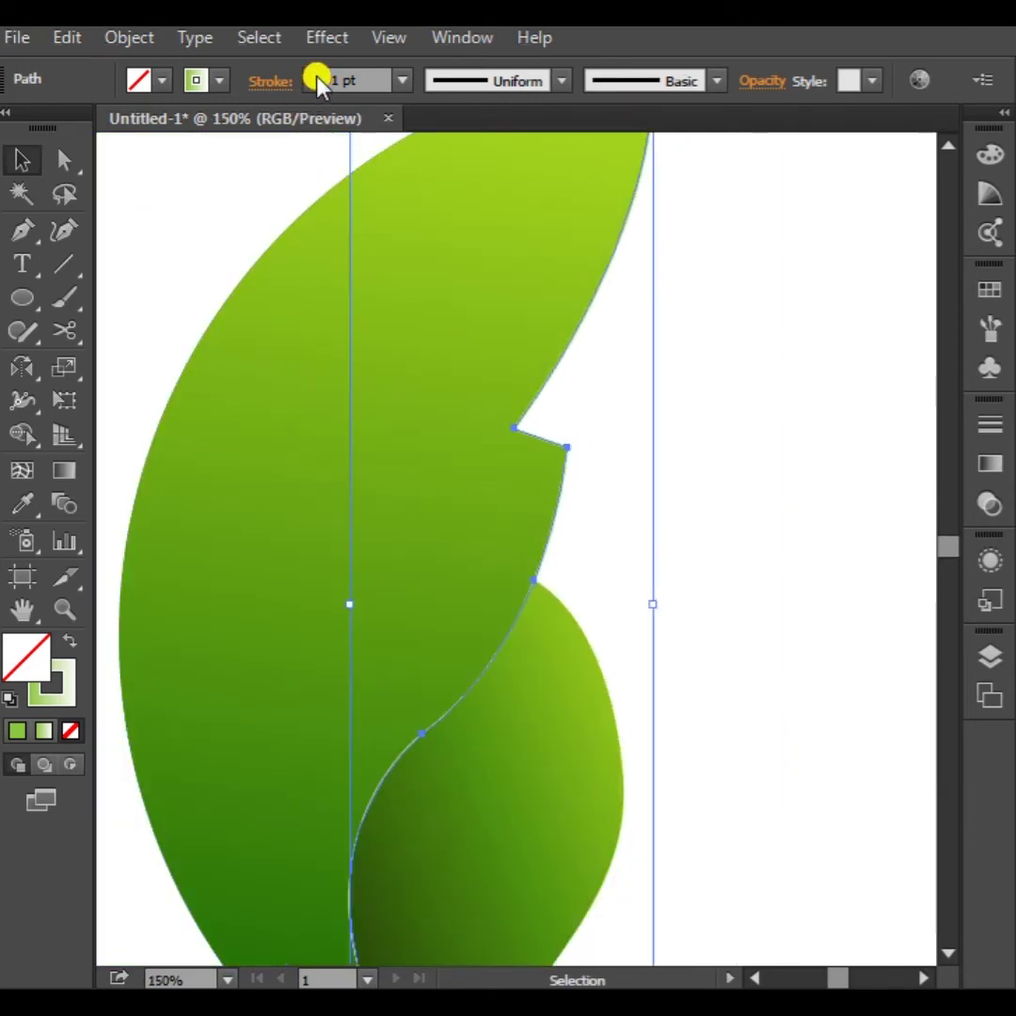
{"action": "left_click", "coordinate": [317, 75]}
{"action": "left_click", "coordinate": [317, 76]}
{"action": "left_click", "coordinate": [316, 75]}
{"action": "left_click", "coordinate": [316, 75]}
{"action": "left_click", "coordinate": [518, 81]}
{"action": "left_click", "coordinate": [504, 177]}
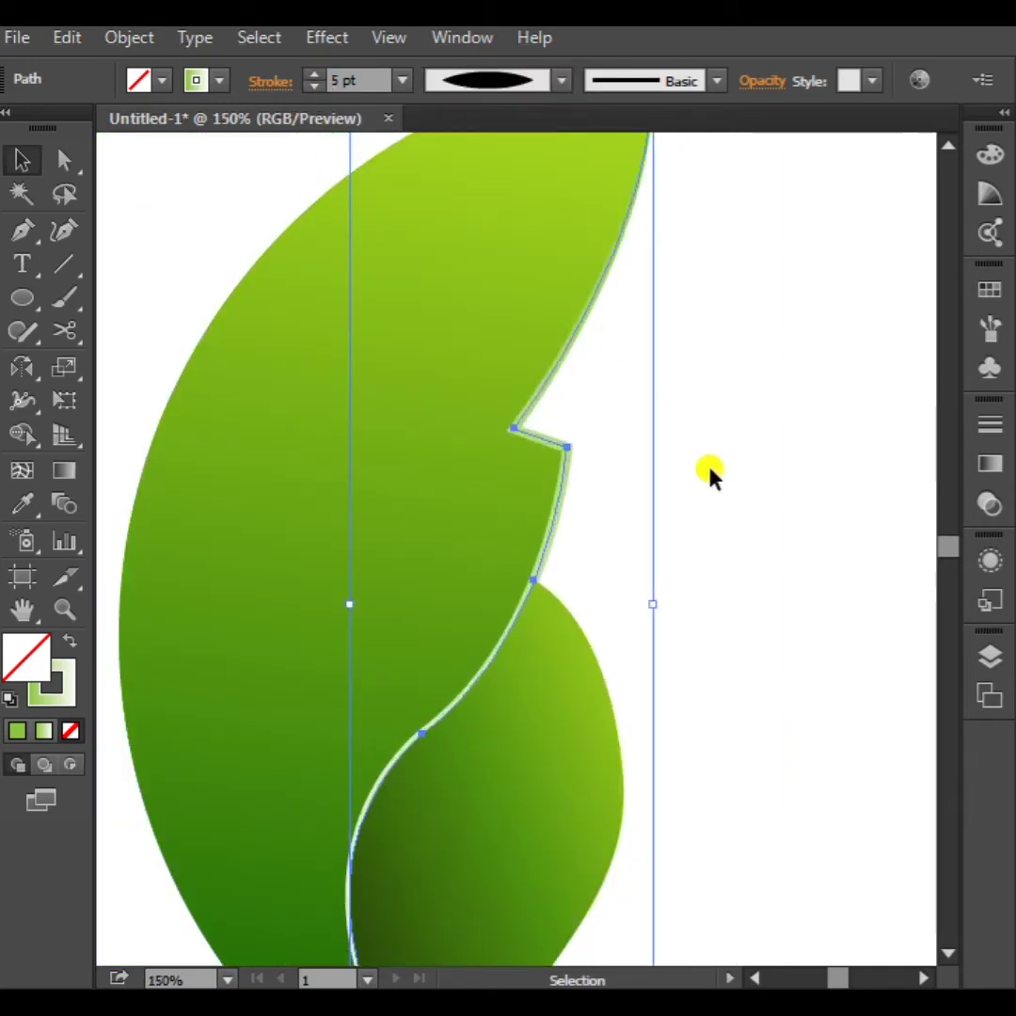
{"action": "left_click", "coordinate": [711, 475]}
{"action": "key", "text": "ctrl+1"}
{"action": "left_click", "coordinate": [537, 546]}
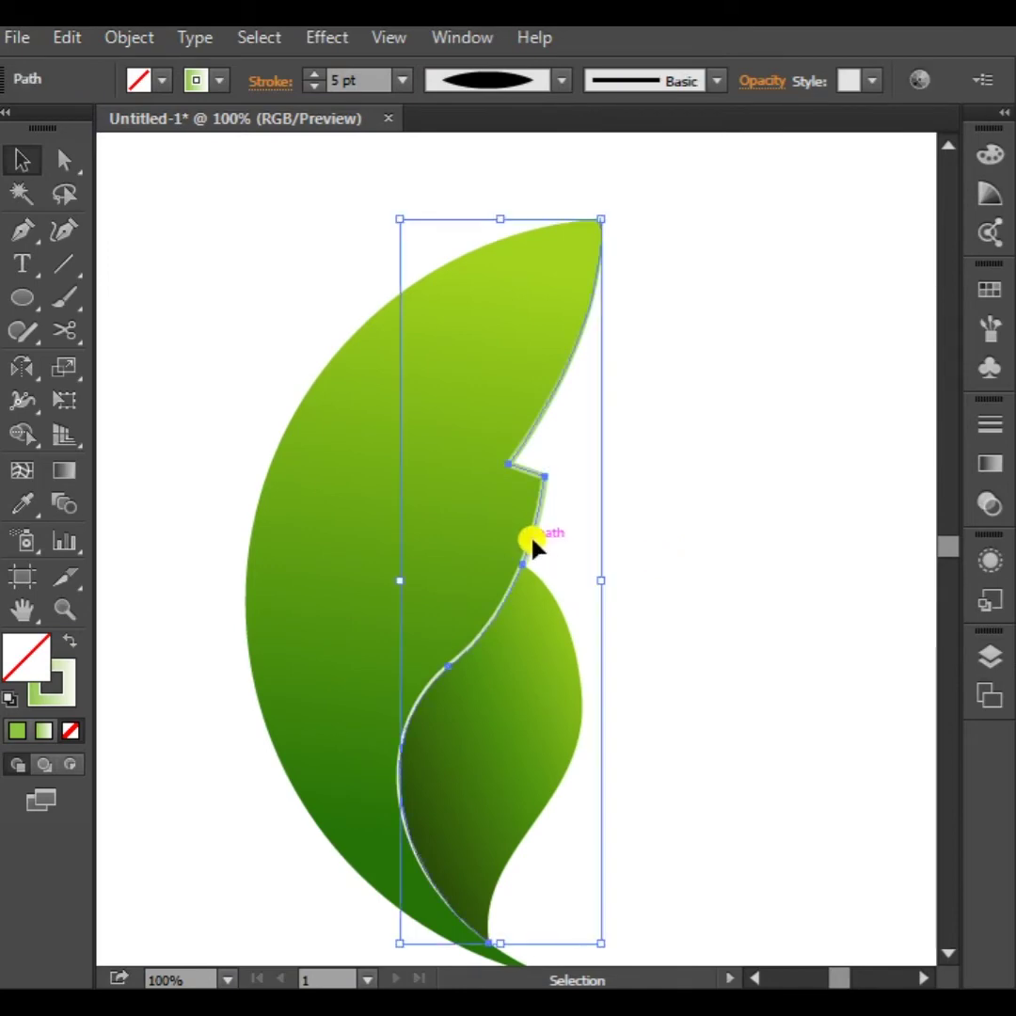
{"action": "left_click", "coordinate": [706, 485]}
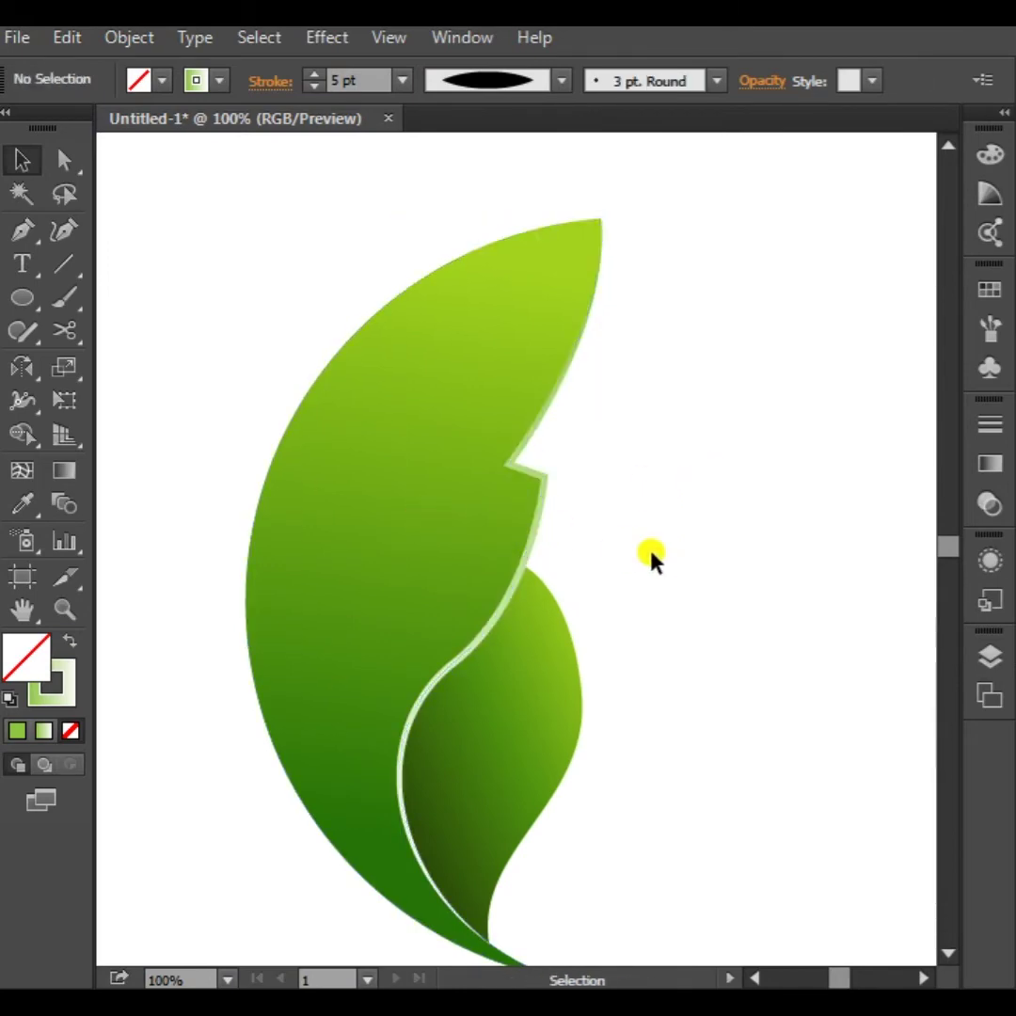
Change the edge path's stroke gradient to Radial and reverse it so it runs from white to light green
{"action": "left_click", "coordinate": [528, 557]}
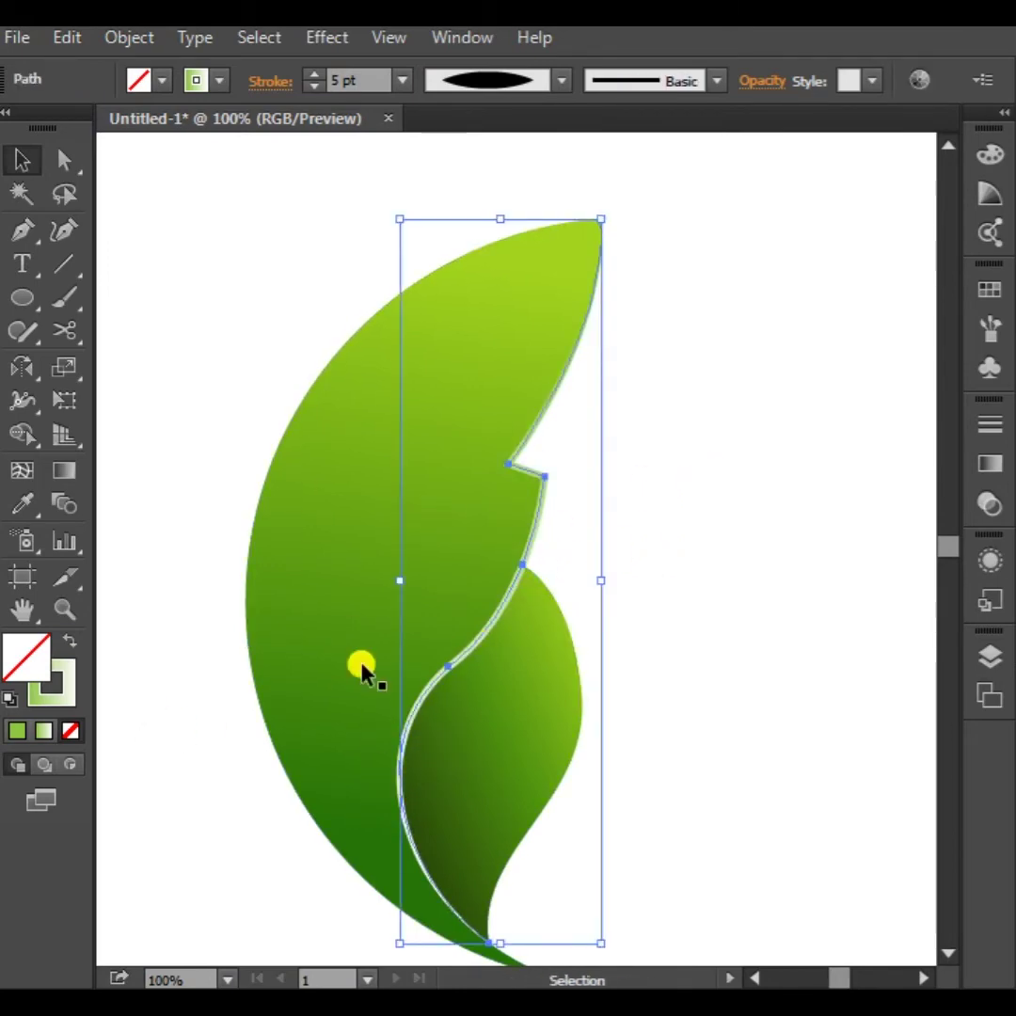
{"action": "left_click", "coordinate": [60, 697]}
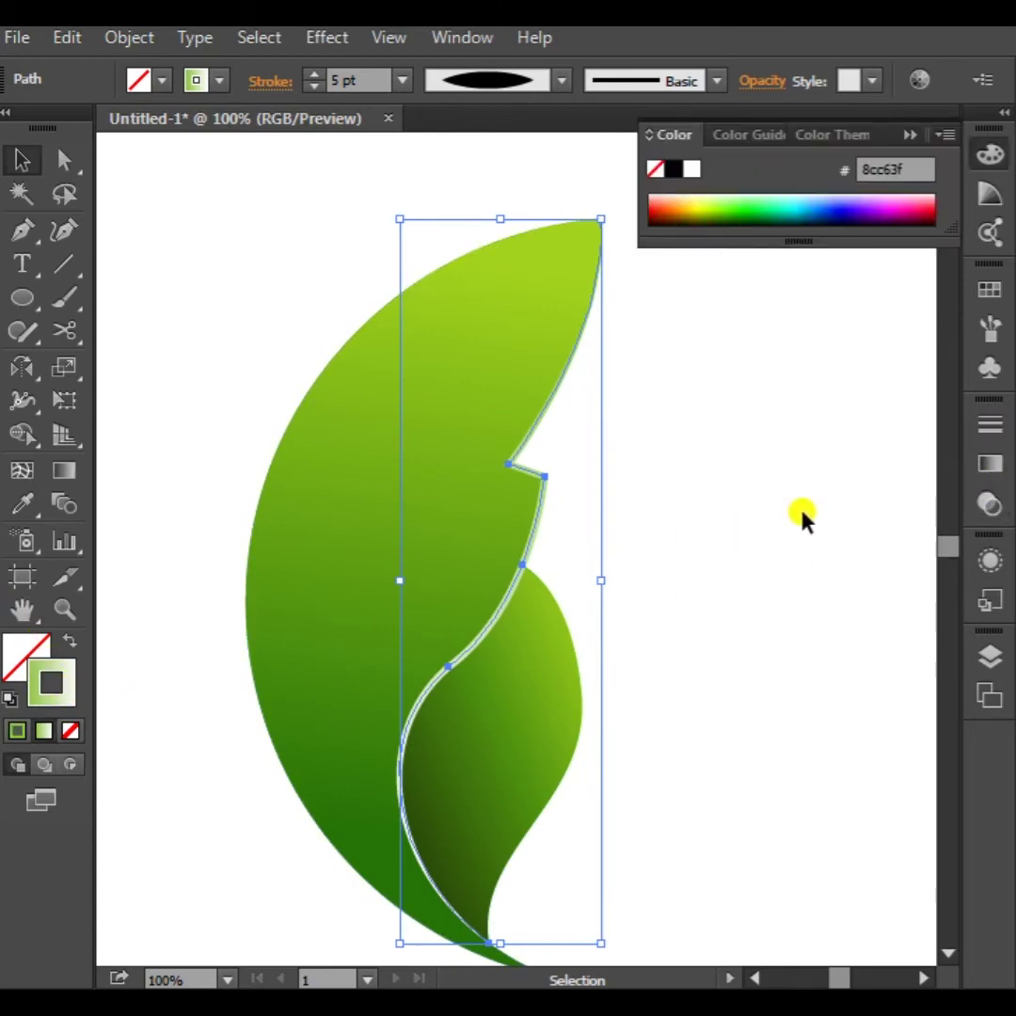
{"action": "left_click", "coordinate": [991, 463]}
{"action": "left_click", "coordinate": [785, 442]}
{"action": "left_click", "coordinate": [810, 498]}
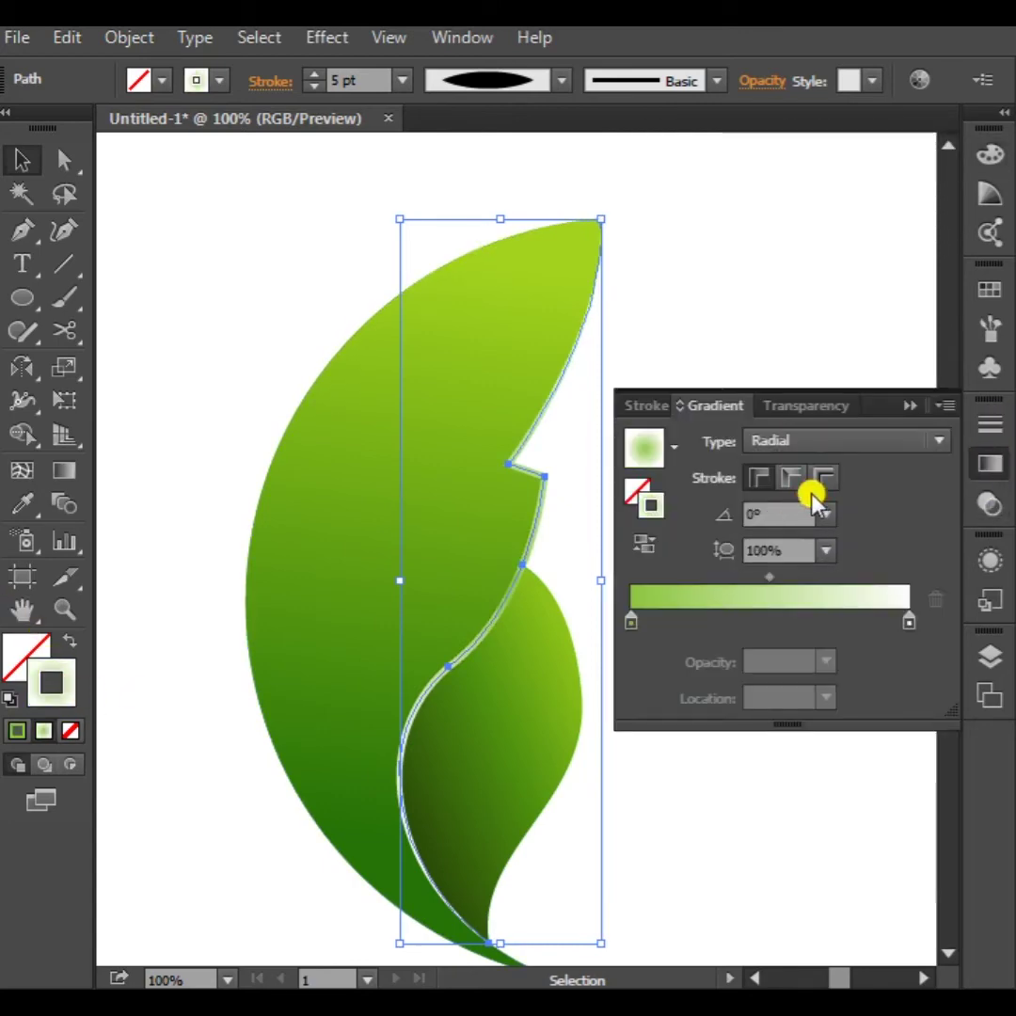
{"action": "left_click", "coordinate": [646, 549]}
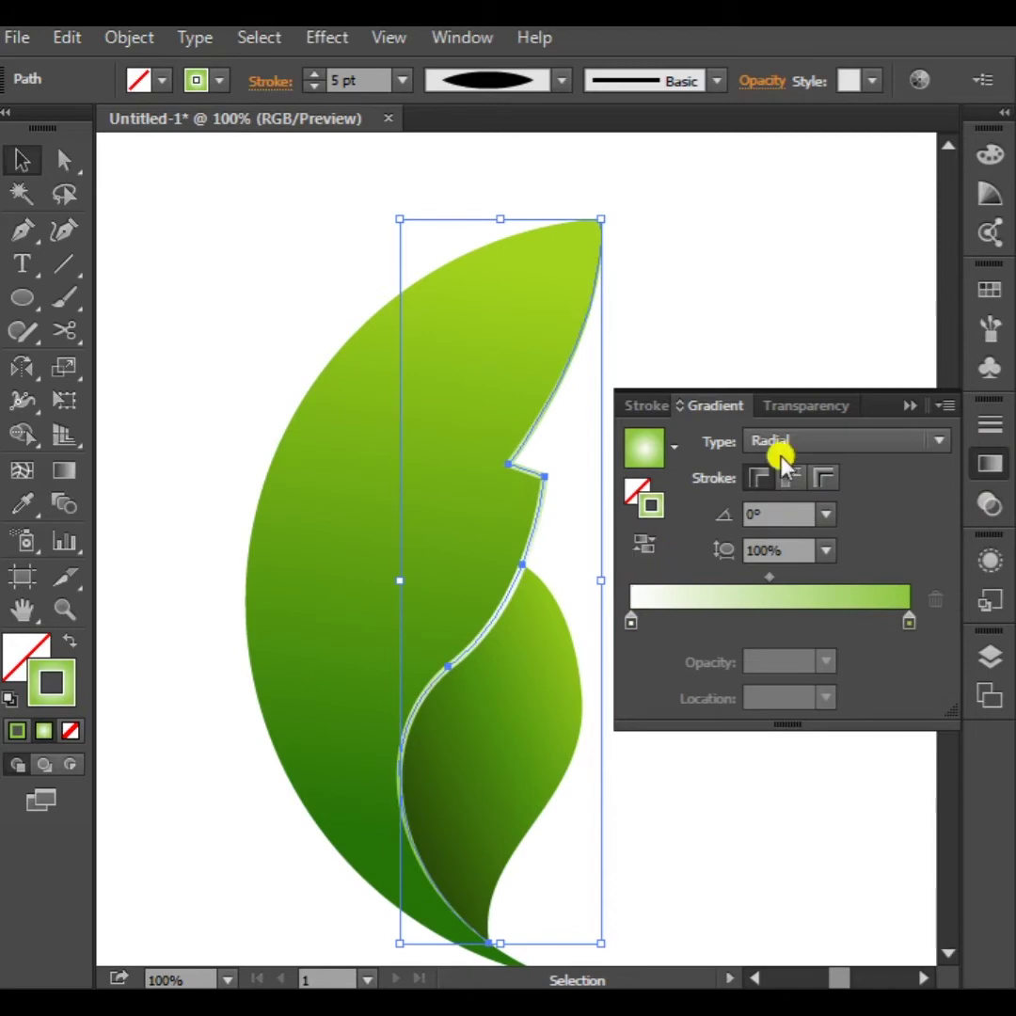
{"action": "left_click", "coordinate": [908, 408]}
{"action": "left_click", "coordinate": [762, 522]}
{"action": "left_click", "coordinate": [519, 589]}
{"action": "left_click", "coordinate": [638, 576]}
Draw a large unfilled circle over the crescent, matching its left edge and its height
{"action": "scroll", "coordinate": [638, 568], "scroll_direction": "down", "scroll_amount": 1}
{"action": "left_click_drag", "start_coordinate": [679, 574], "coordinate": [656, 565]}
{"action": "scroll", "coordinate": [444, 681], "scroll_direction": "up", "scroll_amount": 1}
{"action": "left_click", "coordinate": [21, 299]}
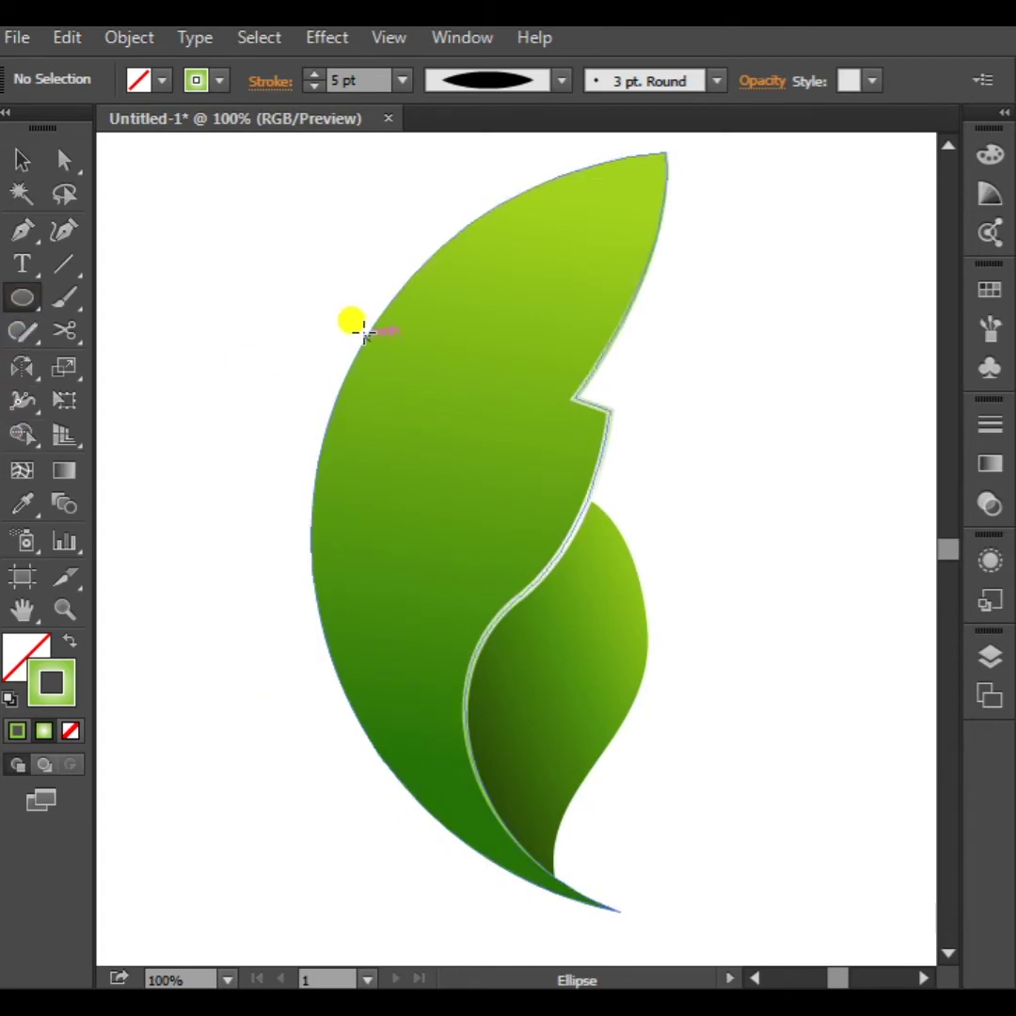
{"action": "left_click_drag", "start_coordinate": [311, 160], "coordinate": [893, 918]}
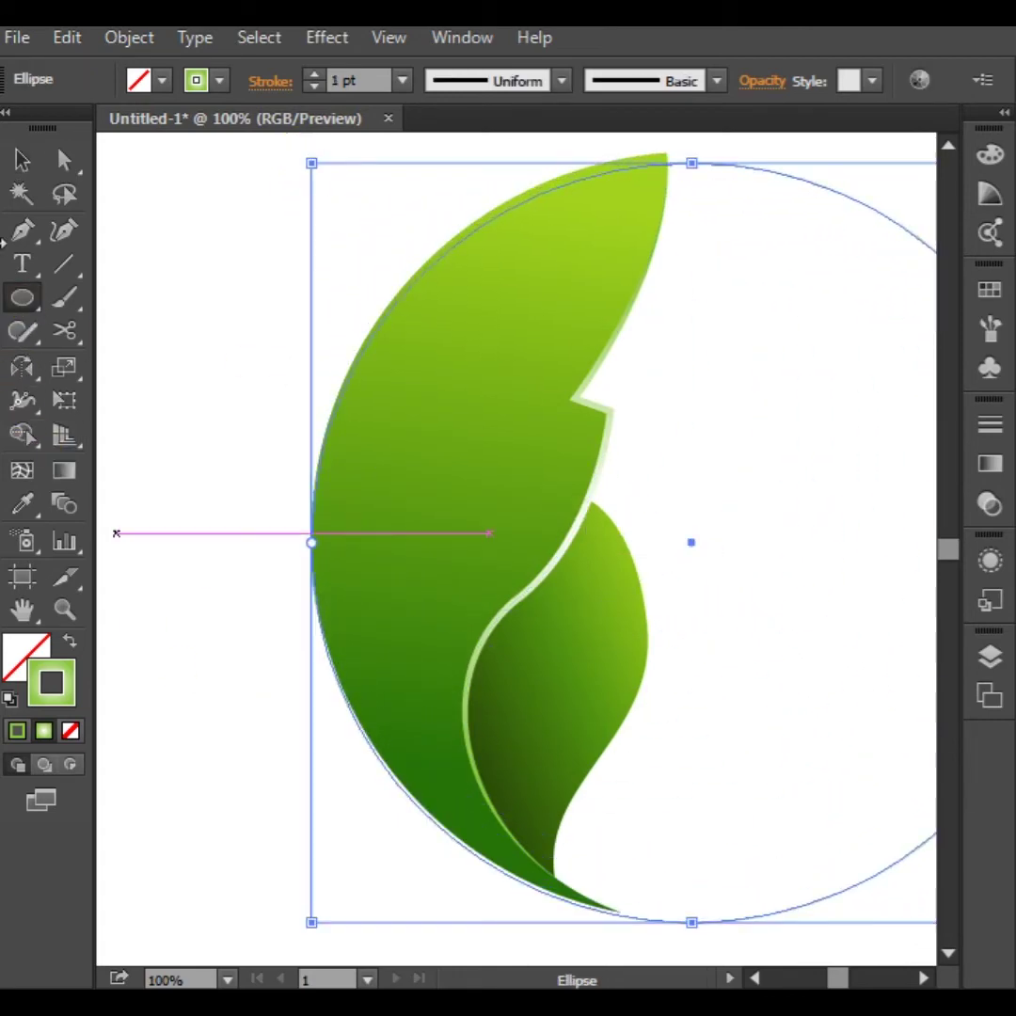
Shrink the circle slightly and shift it right and down so its left arc runs inside the crescent toward the lower tip
{"action": "key", "text": "v"}
{"action": "left_click", "coordinate": [211, 220]}
{"action": "left_click_drag", "start_coordinate": [448, 256], "coordinate": [516, 290]}
{"action": "left_click_drag", "start_coordinate": [388, 191], "coordinate": [405, 207]}
{"action": "left_click_drag", "start_coordinate": [677, 226], "coordinate": [639, 207]}
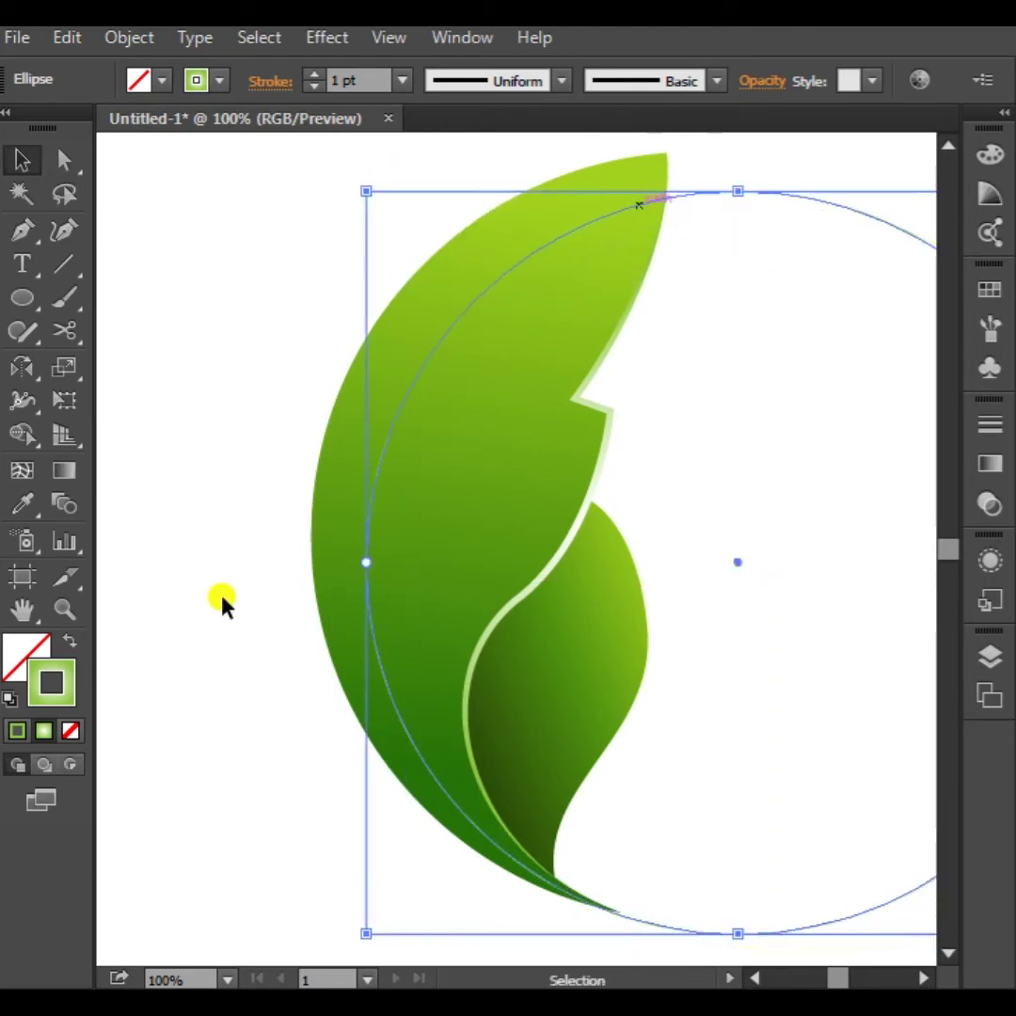
{"action": "left_click", "coordinate": [209, 620]}
{"action": "scroll", "coordinate": [193, 643], "scroll_direction": "down", "scroll_amount": 1}
{"action": "left_click_drag", "start_coordinate": [230, 593], "coordinate": [199, 617]}
{"action": "left_click_drag", "start_coordinate": [287, 562], "coordinate": [306, 574]}
{"action": "left_click_drag", "start_coordinate": [908, 482], "coordinate": [501, 753]}
{"action": "scroll", "coordinate": [567, 665], "scroll_direction": "down", "scroll_amount": 4}
{"action": "left_click", "coordinate": [285, 685]}
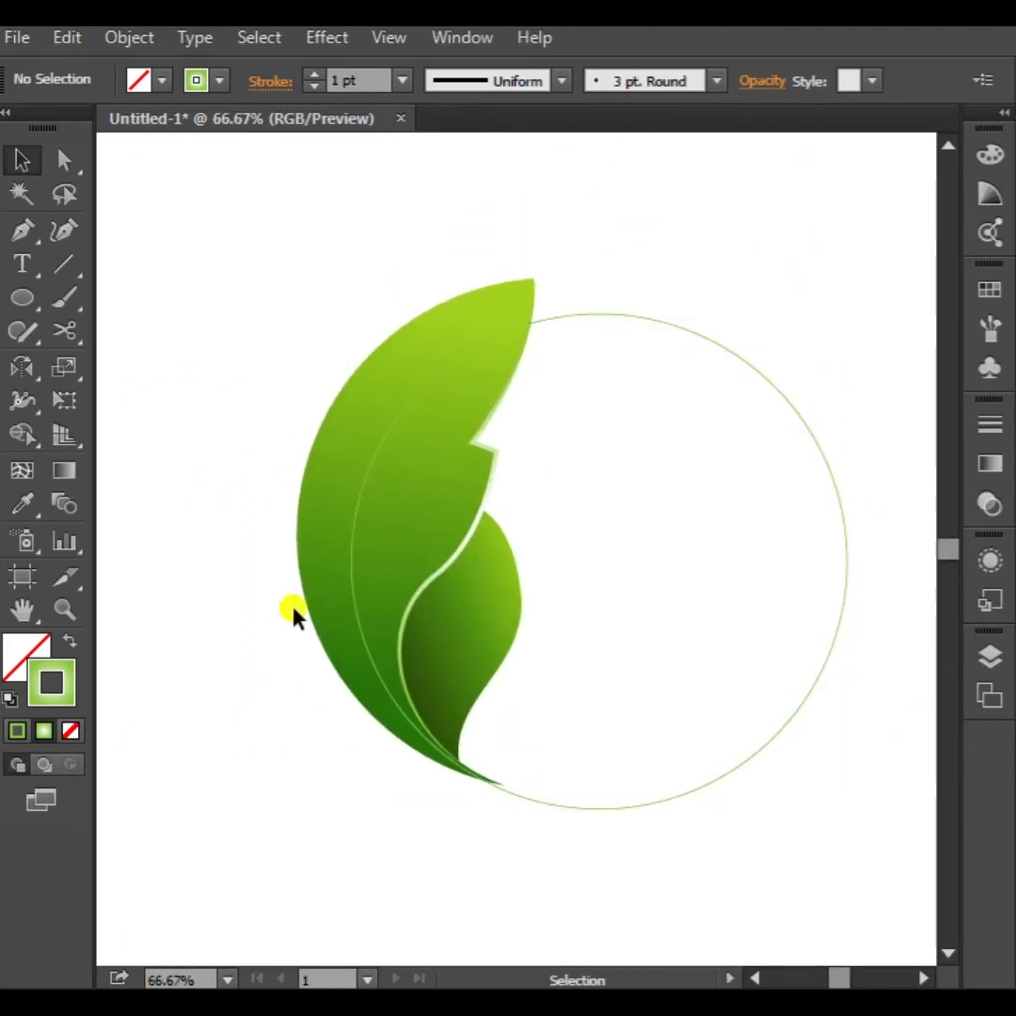
Copy the crescent and circle together to the left, and extract their overlapping region with the Shape Builder tool
{"action": "left_click_drag", "start_coordinate": [364, 513], "coordinate": [367, 517]}
{"action": "left_click_drag", "start_coordinate": [272, 692], "coordinate": [442, 739]}
{"action": "left_click_drag", "start_coordinate": [545, 592], "coordinate": [332, 609]}
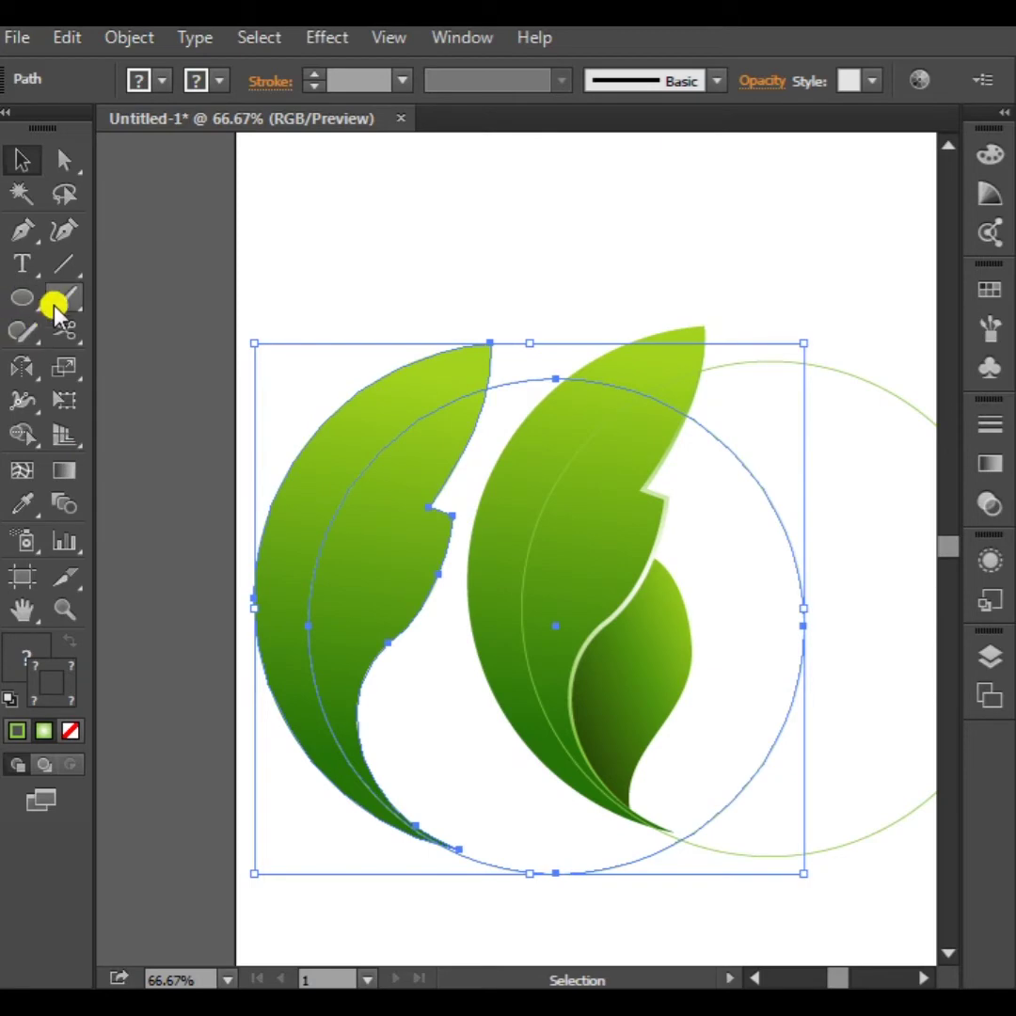
{"action": "left_click", "coordinate": [23, 435]}
{"action": "left_click", "coordinate": [358, 593]}
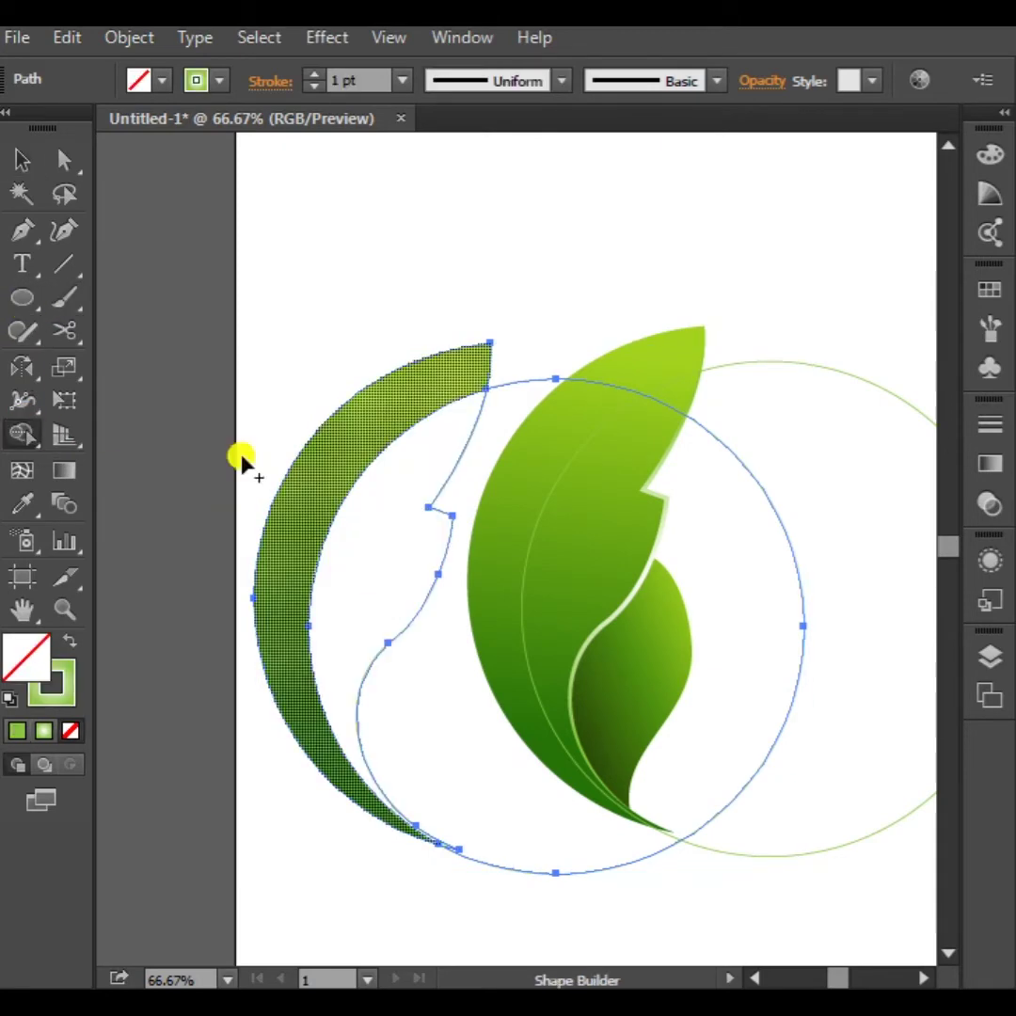
Delete the leftover outer crescent and circle pieces of the copy, keeping only the extracted inner shape
{"action": "left_click", "coordinate": [23, 158]}
{"action": "left_click", "coordinate": [331, 260]}
{"action": "left_click", "coordinate": [406, 396]}
{"action": "key", "text": "Delete"}
{"action": "left_click", "coordinate": [513, 388]}
{"action": "key", "text": "Delete"}
{"action": "left_click_drag", "start_coordinate": [481, 403], "coordinate": [460, 409]}
Swap the extracted shape's stroke gradient to its fill, and place the shape inside the original crescent
{"action": "left_click", "coordinate": [70, 641]}
{"action": "left_click", "coordinate": [148, 685]}
{"action": "mouse_move", "coordinate": [361, 628]}
{"action": "left_mouse_down"}
{"action": "mouse_move", "coordinate": [554, 601]}
{"action": "mouse_move", "coordinate": [401, 634]}
{"action": "mouse_move", "coordinate": [497, 574]}
{"action": "mouse_move", "coordinate": [560, 548]}
{"action": "mouse_move", "coordinate": [569, 562]}
{"action": "left_mouse_up"}
Delete the original circle outline around the leaf
{"action": "left_click", "coordinate": [740, 362]}
{"action": "key", "text": "Delete"}
{"action": "left_click", "coordinate": [690, 725]}
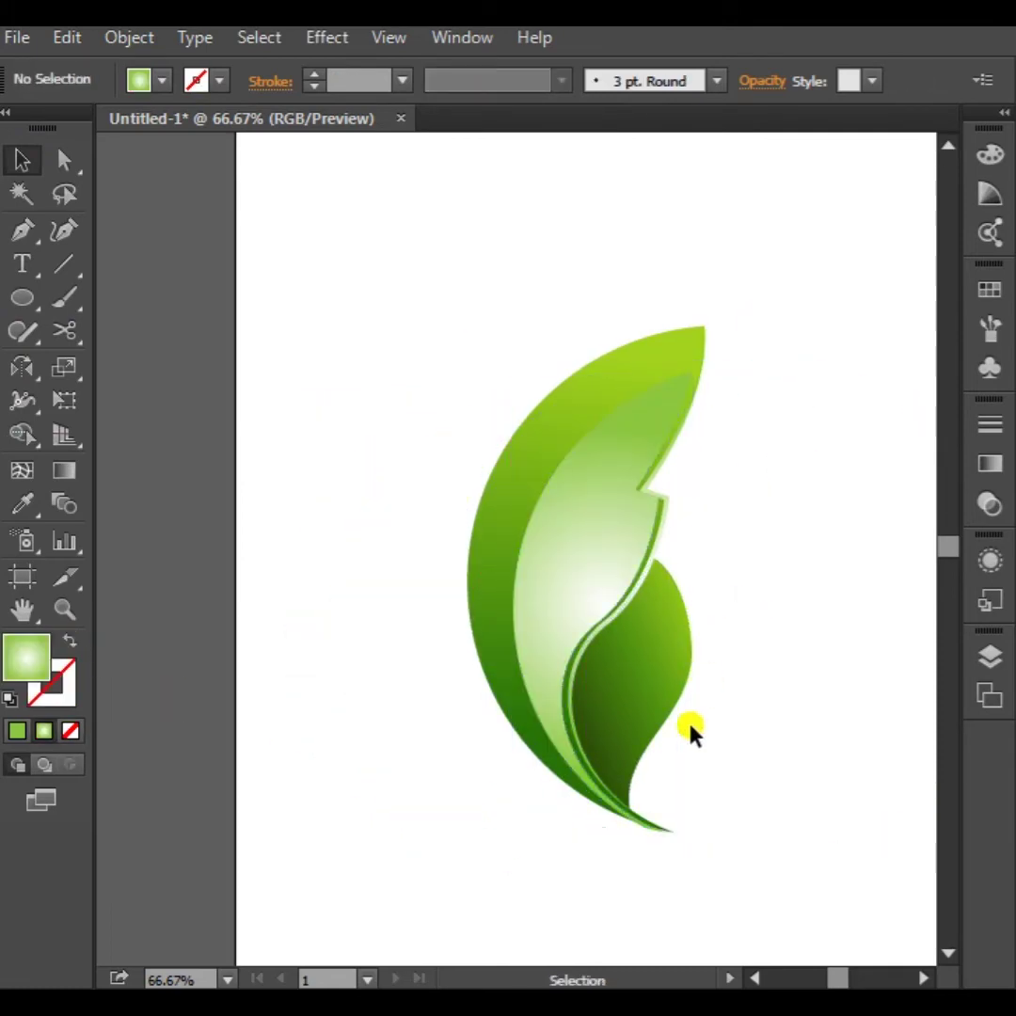
Align the light inner shape's lower tip with the crescent's lower tip, and deselect it
{"action": "scroll", "coordinate": [672, 832], "scroll_direction": "up", "scroll_amount": 3}
{"action": "scroll", "coordinate": [557, 832], "scroll_direction": "up", "scroll_amount": 3}
{"action": "left_click_drag", "start_coordinate": [719, 804], "coordinate": [761, 798]}
{"action": "left_click", "coordinate": [749, 843]}
{"action": "scroll", "coordinate": [821, 838], "scroll_direction": "up", "scroll_amount": 3}
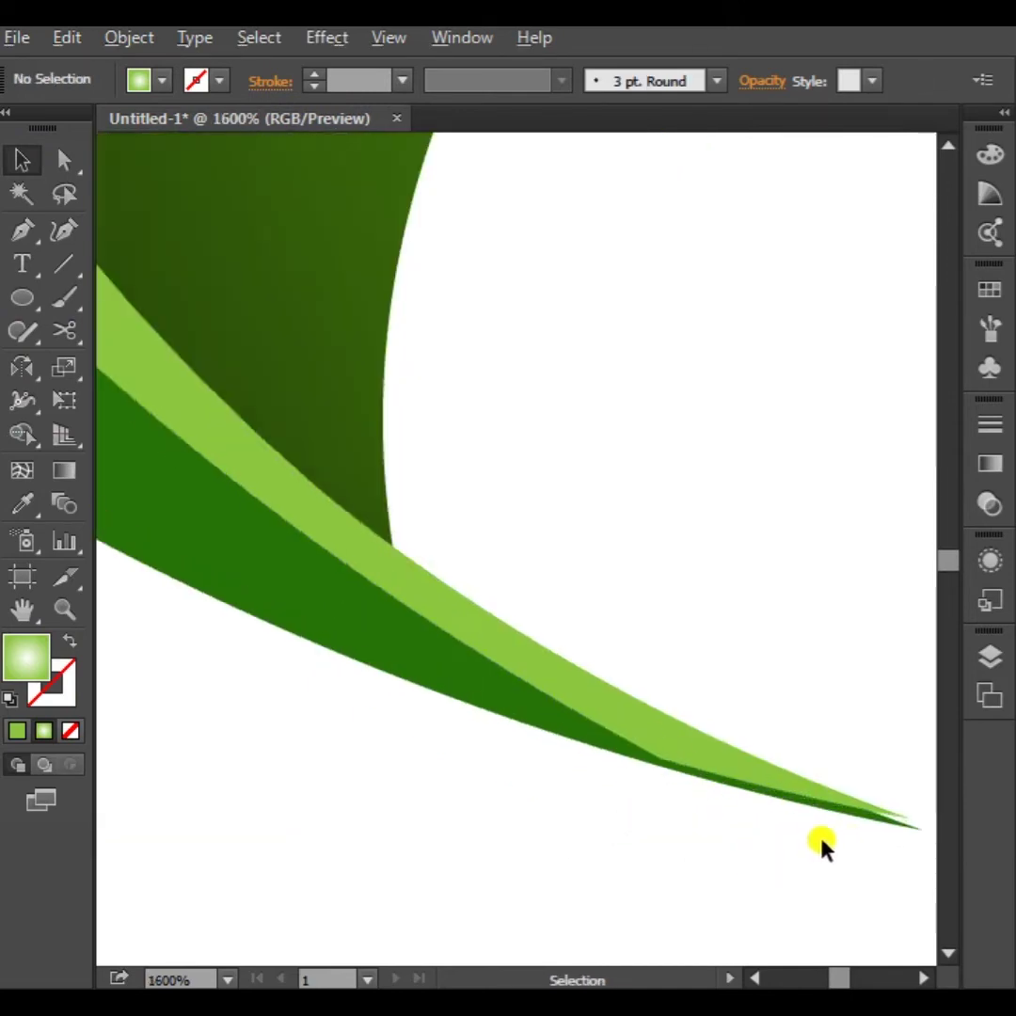
{"action": "left_click_drag", "start_coordinate": [638, 724], "coordinate": [632, 739]}
{"action": "left_click", "coordinate": [640, 829]}
{"action": "left_click", "coordinate": [595, 810]}
Set the white gradient stop of the light inner shape's fill to 0% opacity
{"action": "scroll", "coordinate": [595, 810], "scroll_direction": "down", "scroll_amount": 5}
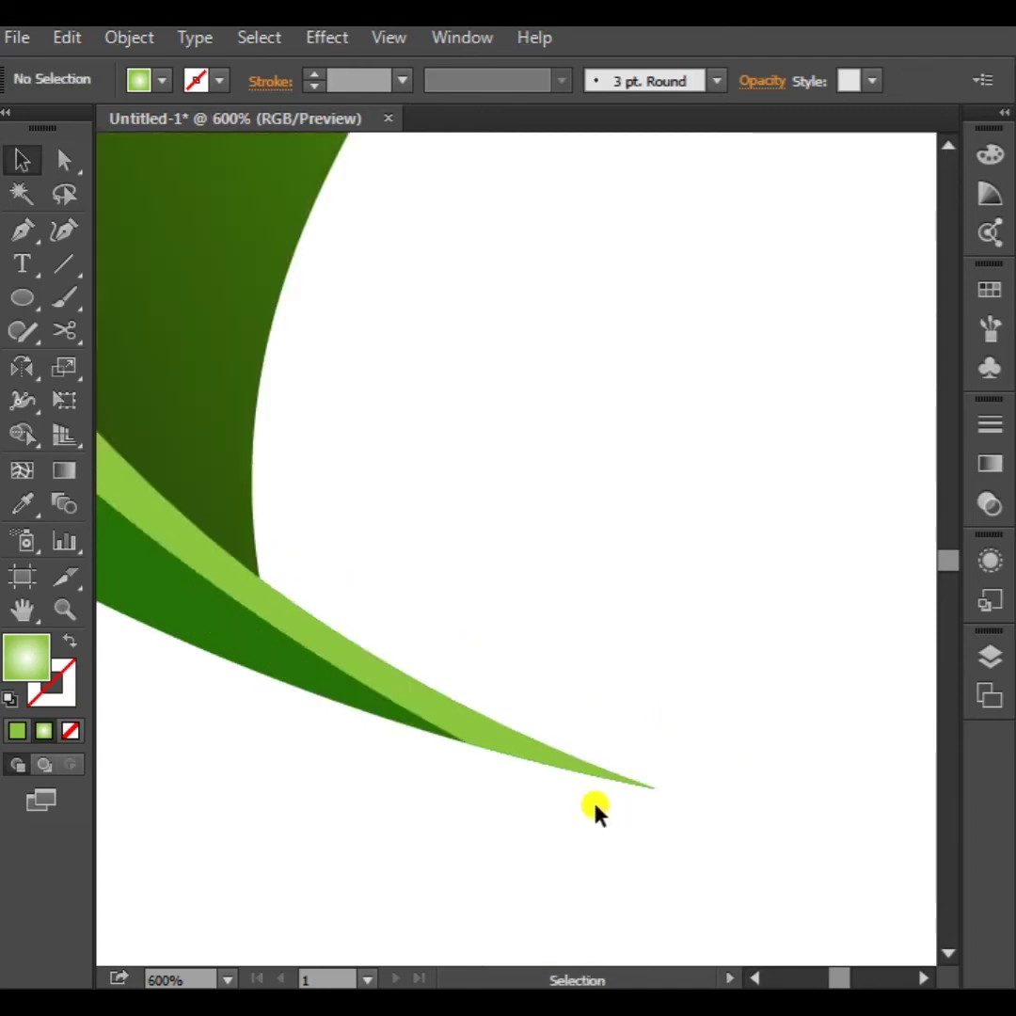
{"action": "left_click", "coordinate": [358, 593]}
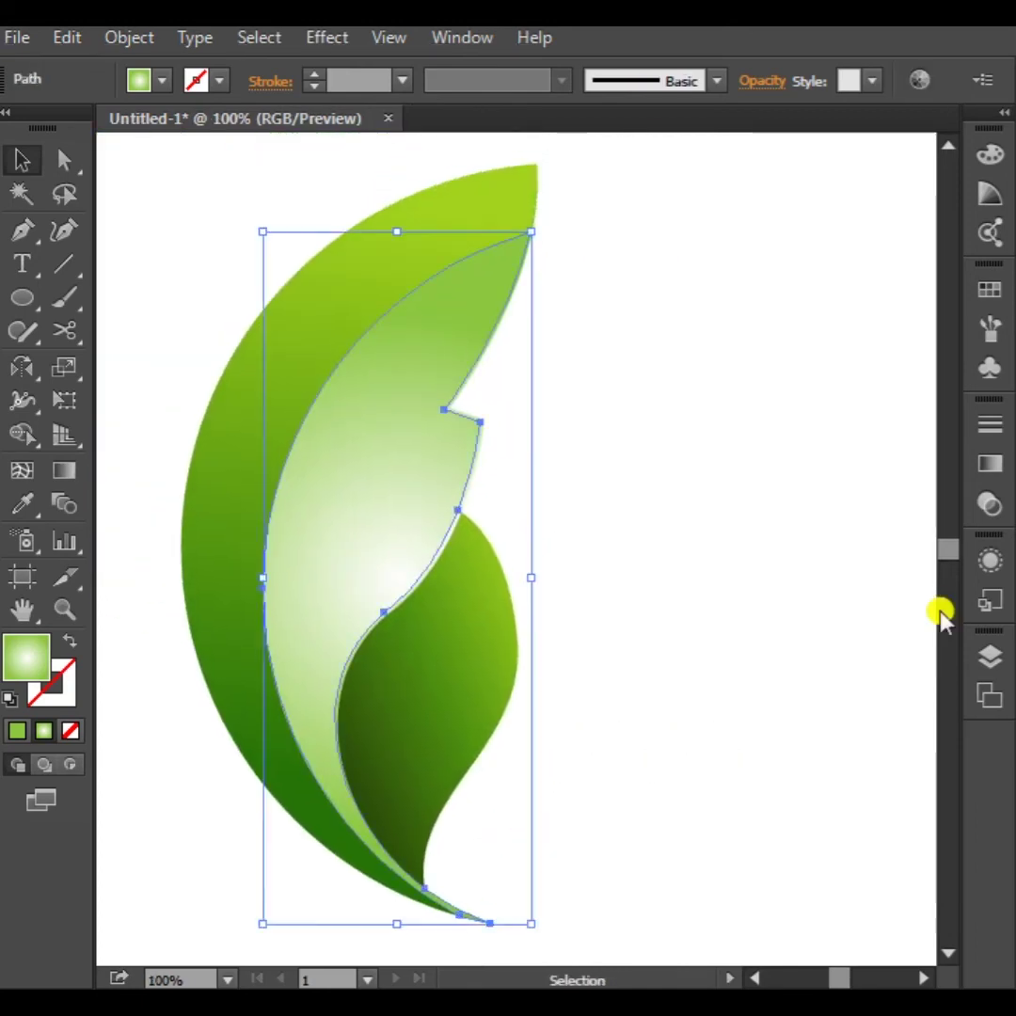
{"action": "left_click", "coordinate": [988, 502]}
{"action": "left_click", "coordinate": [992, 466]}
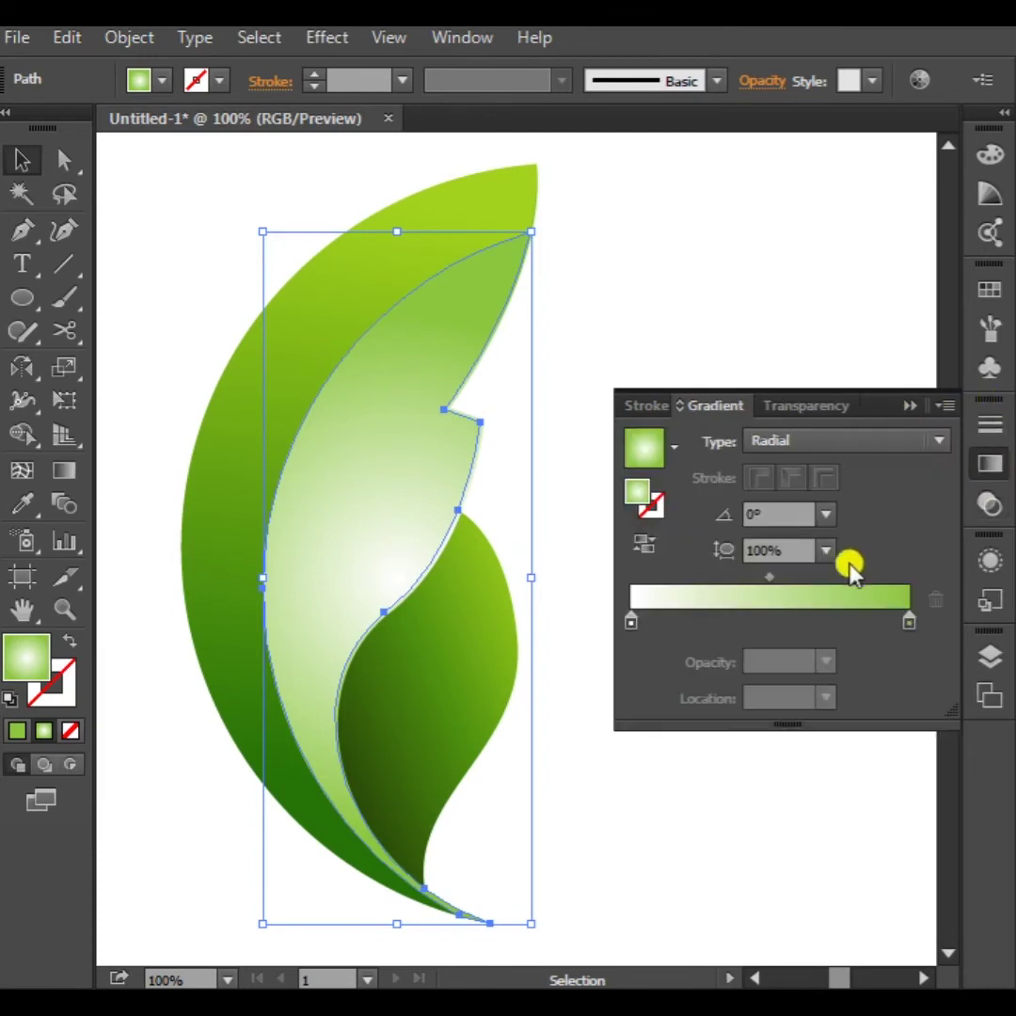
{"action": "left_click", "coordinate": [631, 623]}
{"action": "left_click", "coordinate": [827, 663]}
{"action": "left_click", "coordinate": [859, 330]}
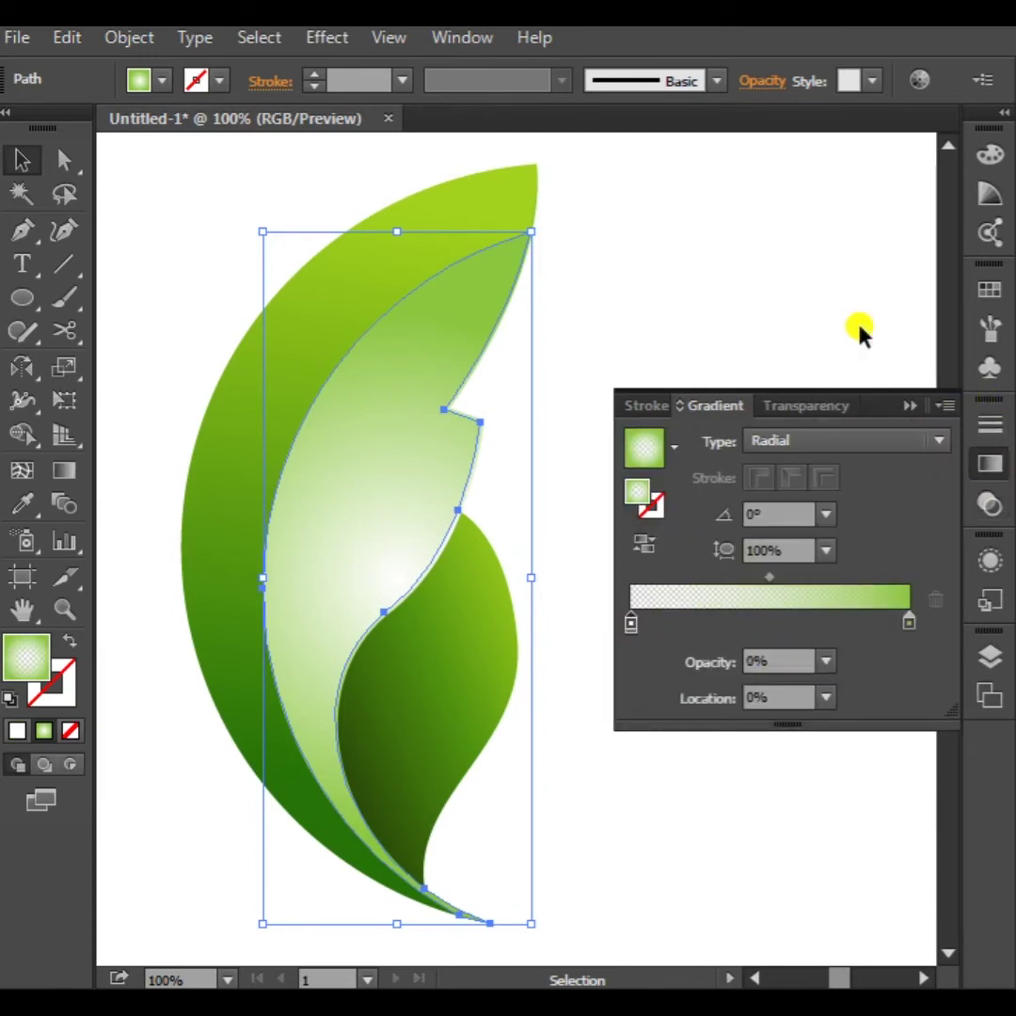
Change the inner shape's end gradient stop to the dark green swatch and set the gradient type to Linear
{"action": "double_click", "coordinate": [911, 625]}
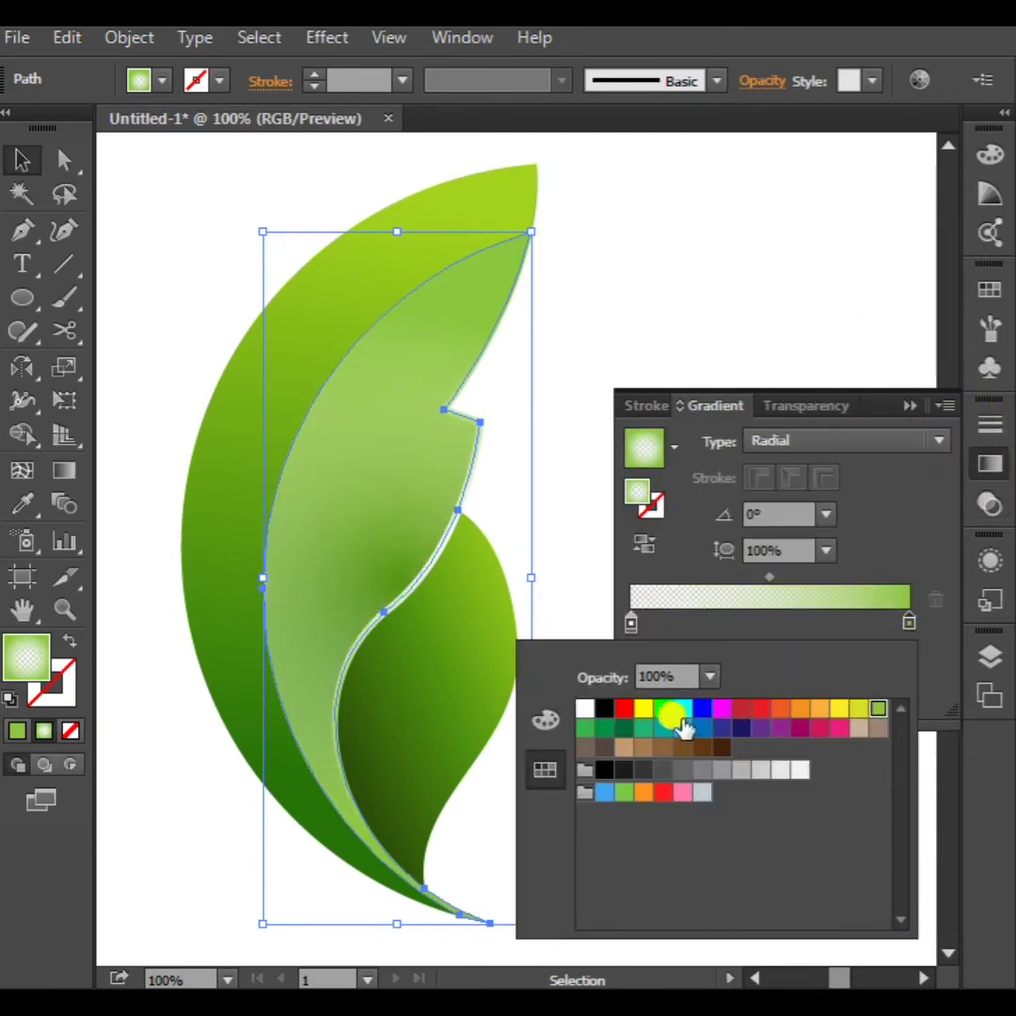
{"action": "left_click", "coordinate": [624, 729]}
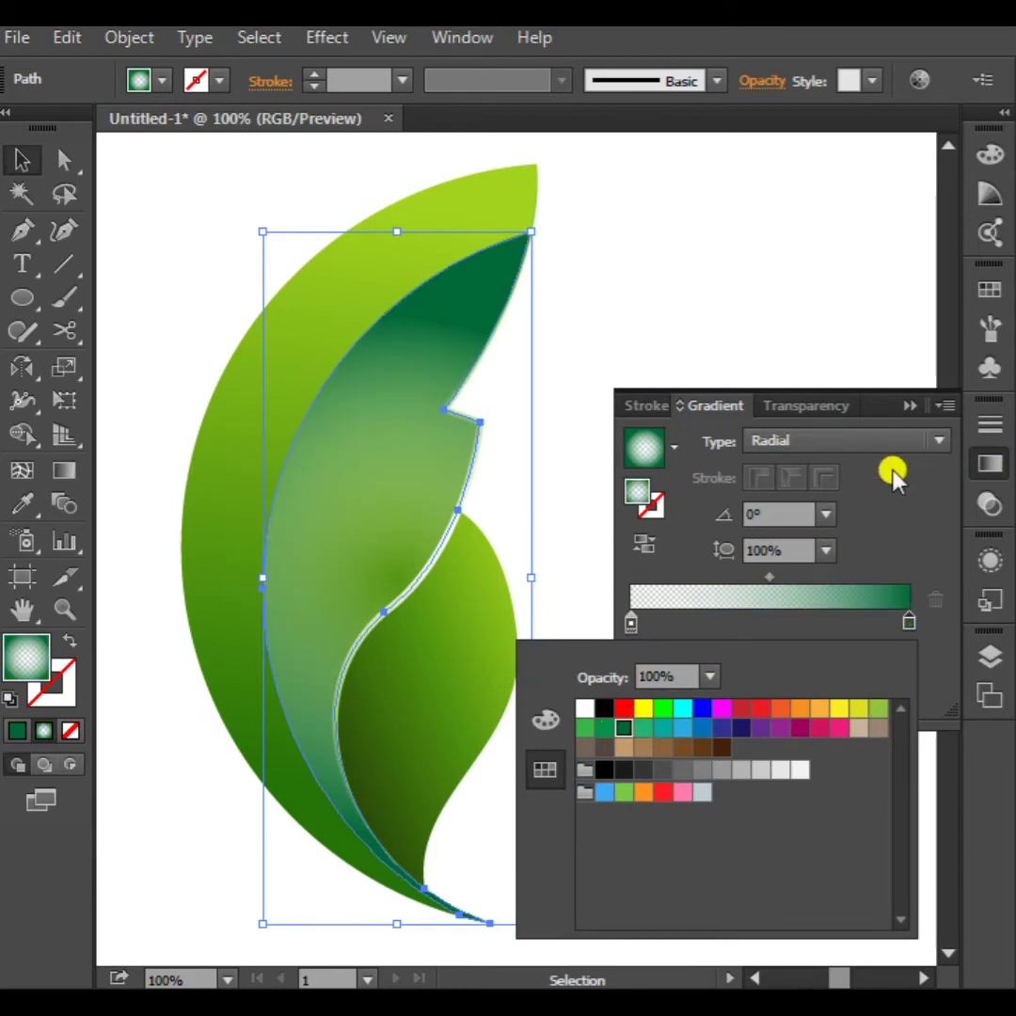
{"action": "left_click", "coordinate": [827, 446]}
{"action": "left_click", "coordinate": [820, 468]}
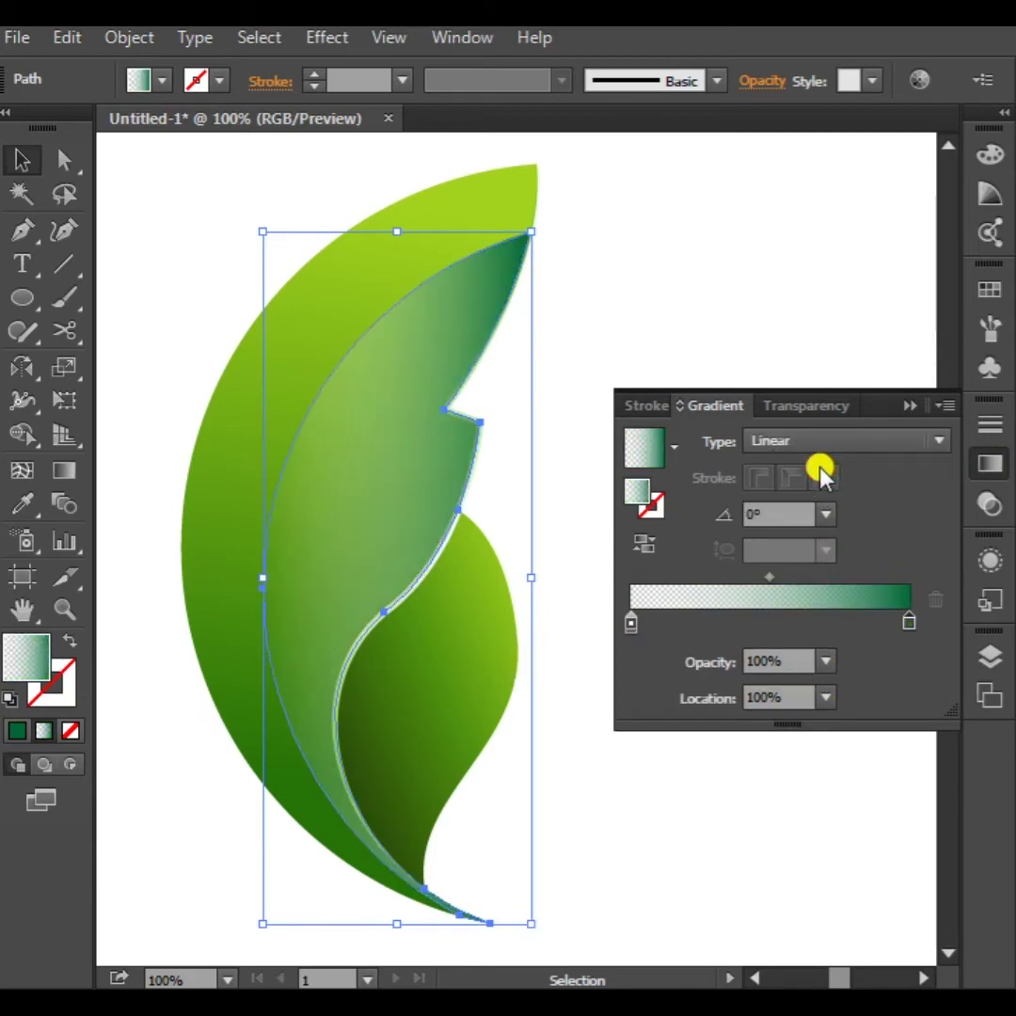
Set the inner shape's blending mode to Multiply and deselect it
{"action": "left_click", "coordinate": [989, 505]}
{"action": "left_click", "coordinate": [706, 440]}
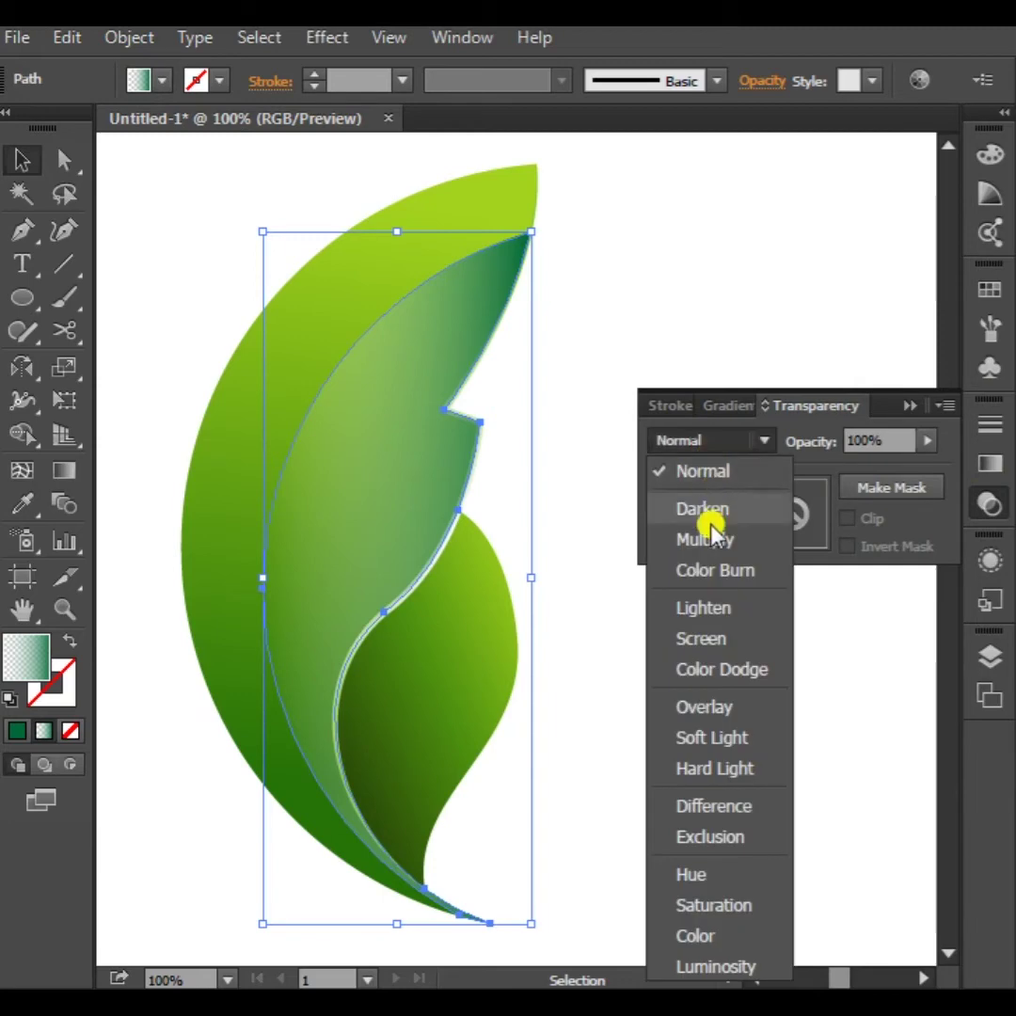
{"action": "left_click", "coordinate": [704, 539]}
{"action": "left_click", "coordinate": [911, 403]}
{"action": "left_click", "coordinate": [573, 648]}
Redirect the inner shape's gradient from its upper tip down past the crescent's lower edge, and deselect it
{"action": "left_click", "coordinate": [412, 534]}
{"action": "key", "text": "g"}
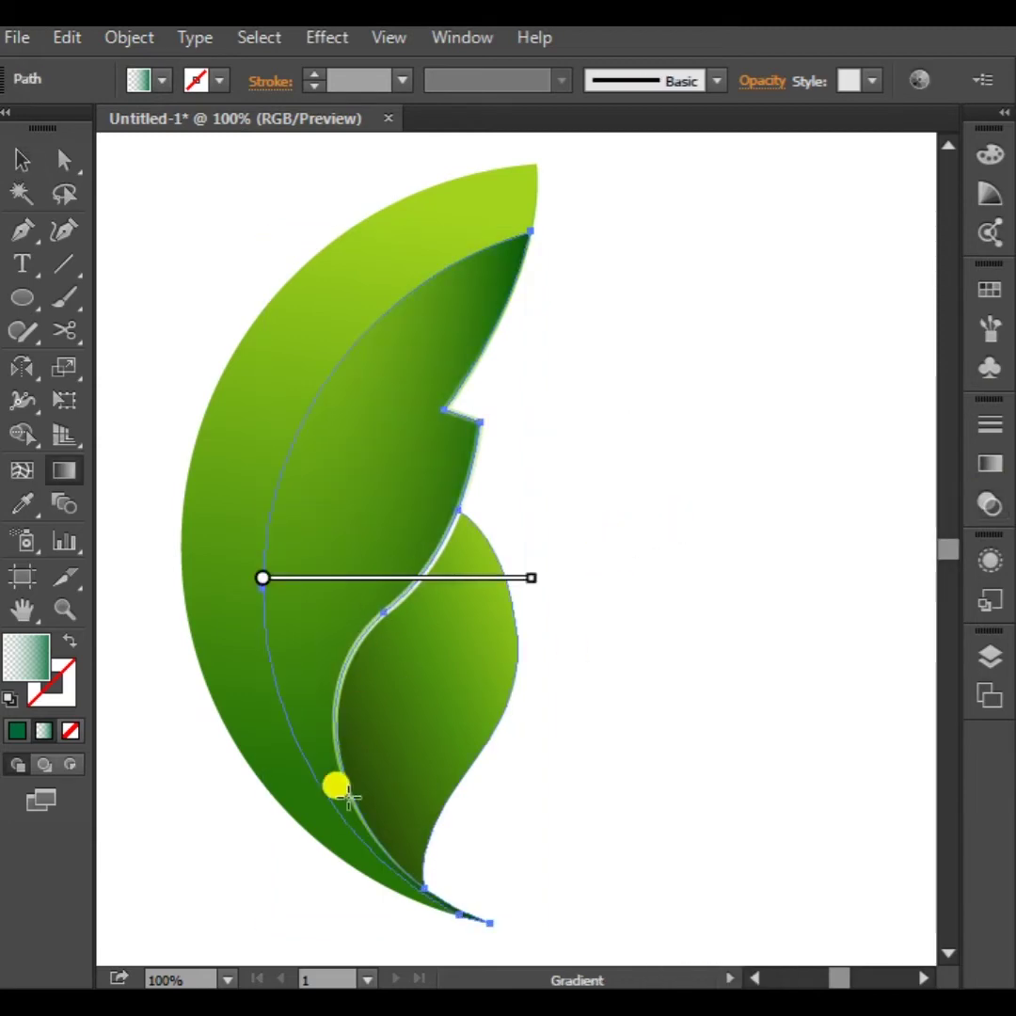
{"action": "left_click_drag", "start_coordinate": [367, 837], "coordinate": [422, 375]}
{"action": "left_click_drag", "start_coordinate": [320, 378], "coordinate": [300, 698]}
{"action": "scroll", "coordinate": [482, 320], "scroll_direction": "down", "scroll_amount": 1}
{"action": "left_click_drag", "start_coordinate": [513, 281], "coordinate": [407, 757]}
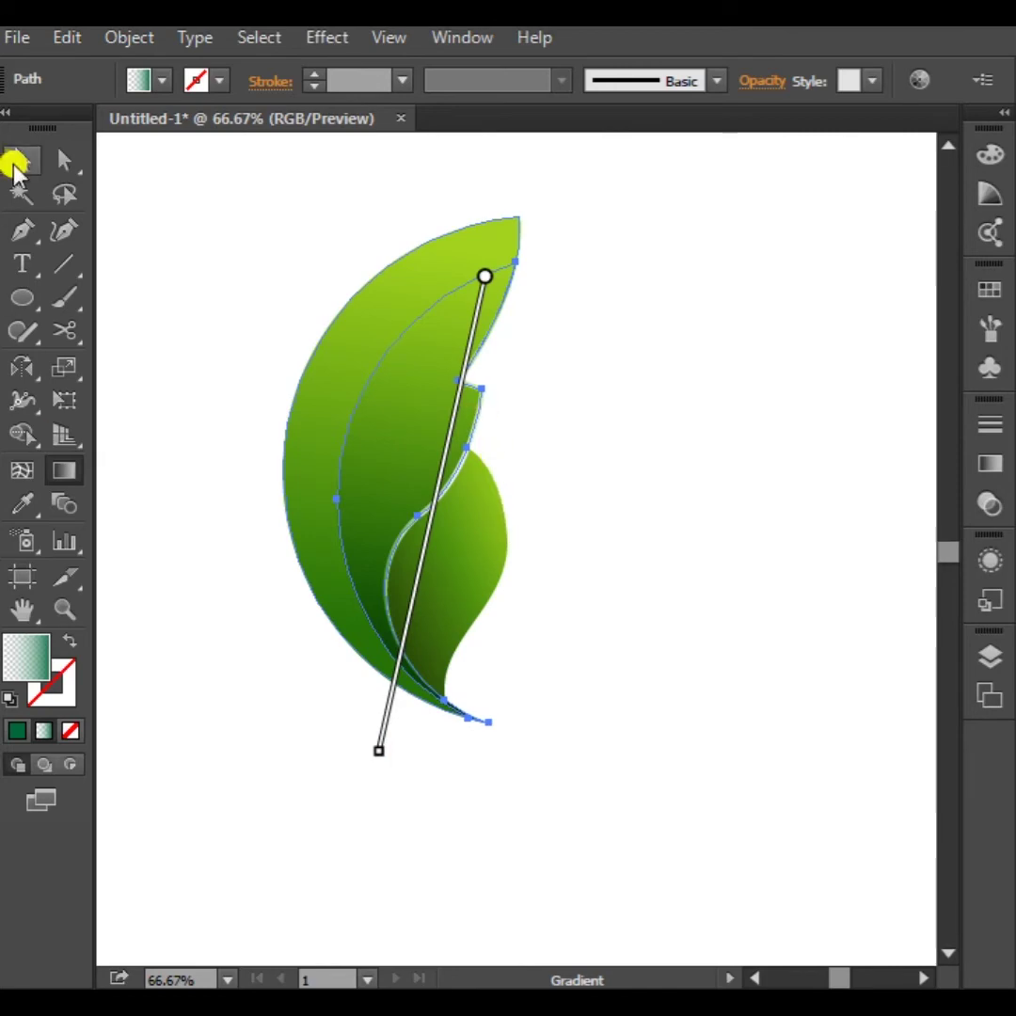
{"action": "left_click", "coordinate": [18, 161]}
{"action": "left_click", "coordinate": [625, 404]}
Duplicate the small leaf in place and use Free Transform to shift the copy's upper part rightward, keeping its lower tip fixed
{"action": "scroll", "coordinate": [427, 722], "scroll_direction": "up", "scroll_amount": 2}
{"action": "left_click_drag", "start_coordinate": [717, 651], "coordinate": [726, 653]}
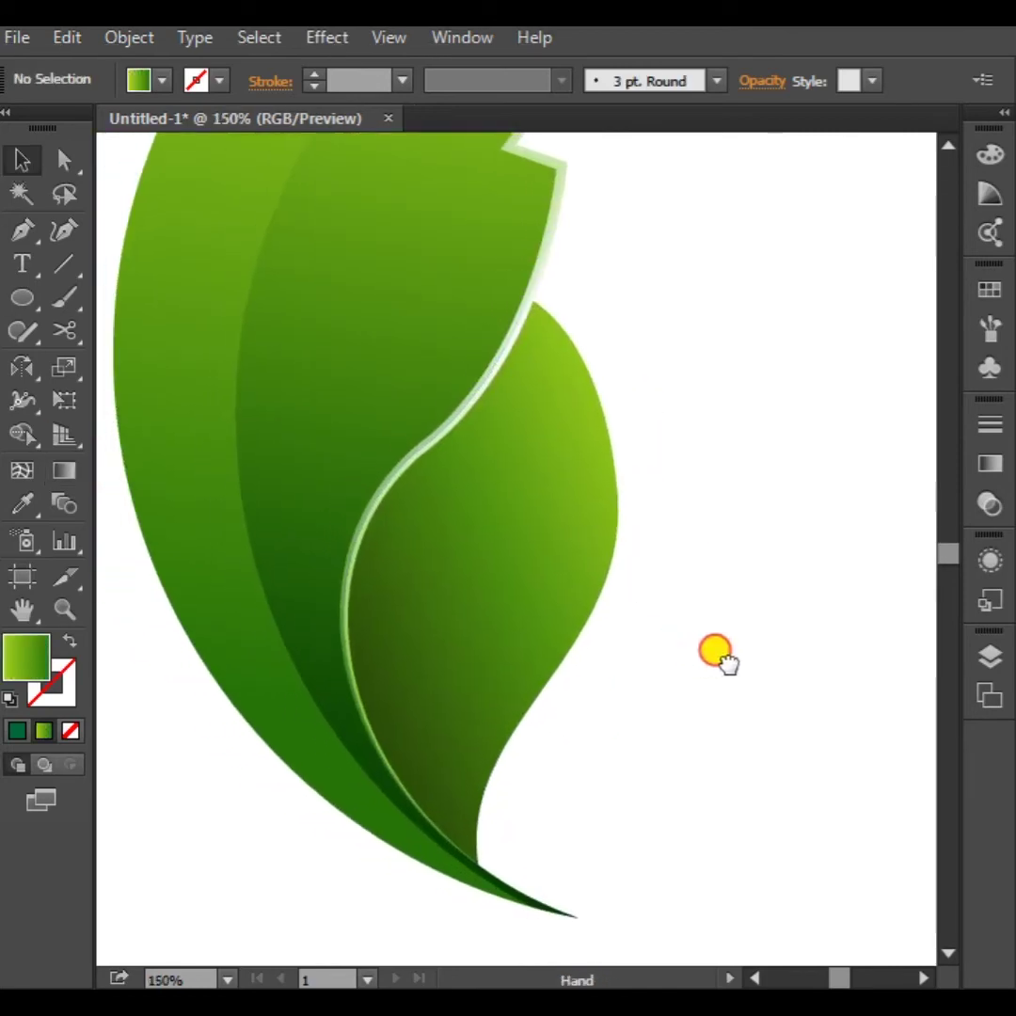
{"action": "left_click_drag", "start_coordinate": [656, 665], "coordinate": [729, 673]}
{"action": "left_click", "coordinate": [612, 578]}
{"action": "key", "text": "ctrl+c"}
{"action": "key", "text": "v"}
{"action": "key", "text": "e"}
{"action": "left_click_drag", "start_coordinate": [554, 304], "coordinate": [574, 340]}
{"action": "key", "text": "v"}
{"action": "key", "text": "e"}
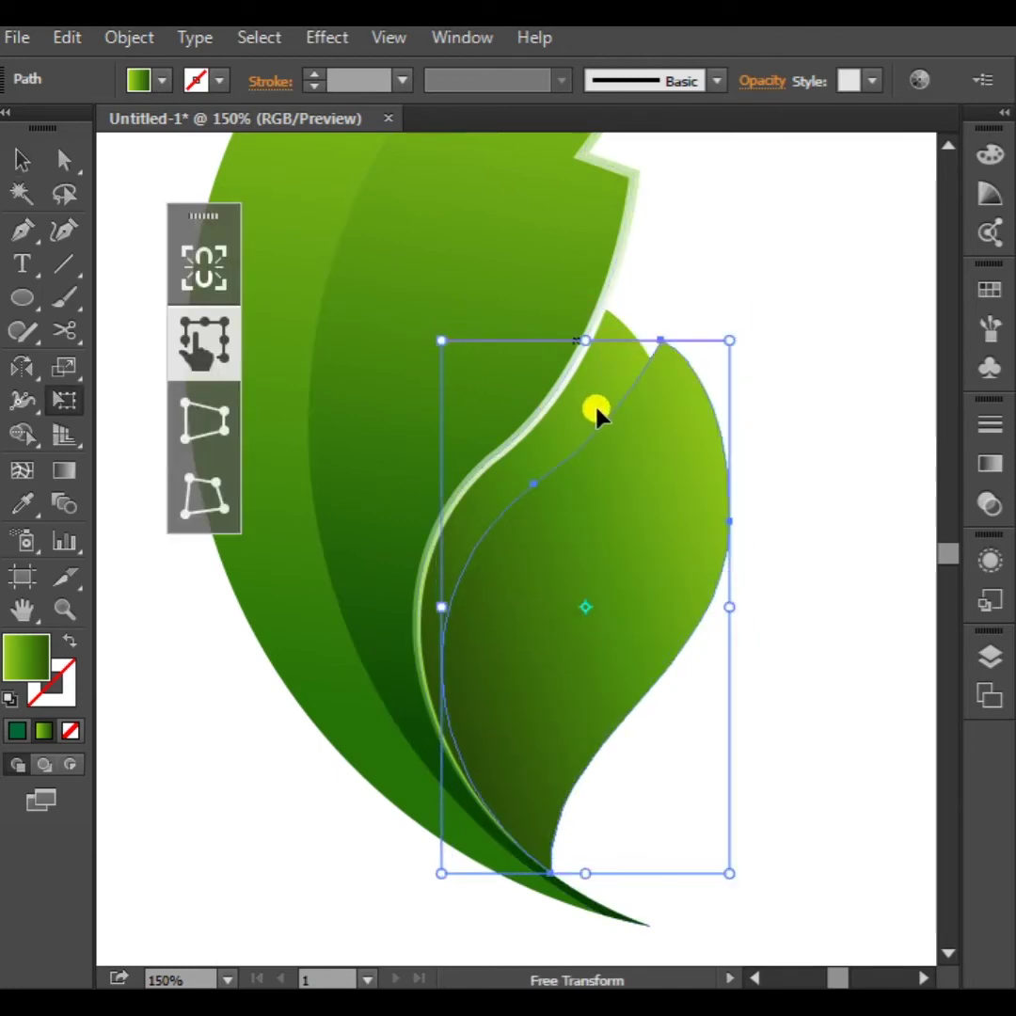
{"action": "key", "text": "v"}
Copy the two overlapping small leaves to the empty area beside the logo and divide them with the Shape Builder tool
{"action": "key", "text": "ctrl+minus"}
{"action": "key", "text": "ctrl+minus"}
{"action": "left_click_drag", "start_coordinate": [531, 411], "coordinate": [724, 559]}
{"action": "left_click", "coordinate": [29, 439]}
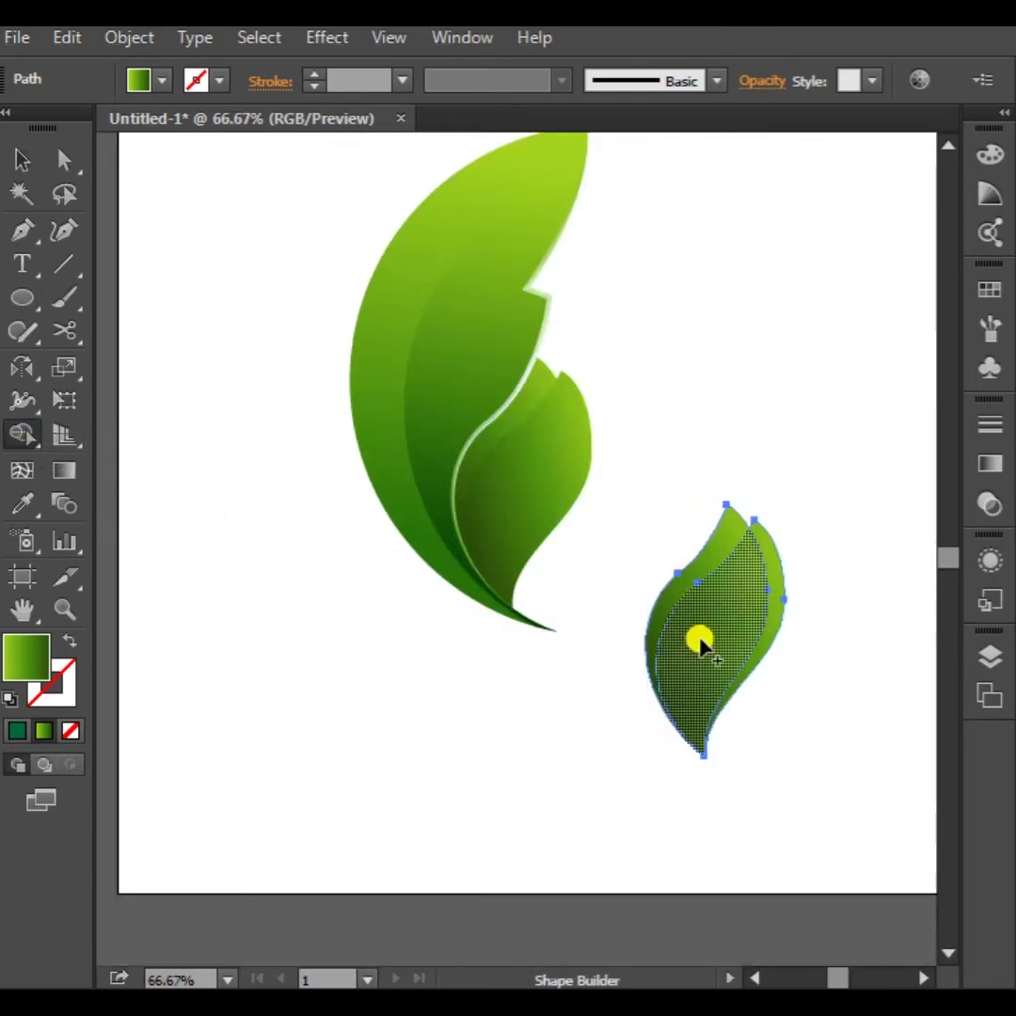
{"action": "left_click_drag", "start_coordinate": [782, 635], "coordinate": [784, 635]}
Delete the leftover leaf pieces, keep only the narrow curved strip from the divided copy, and select it
{"action": "left_click", "coordinate": [22, 163]}
{"action": "left_click", "coordinate": [264, 586]}
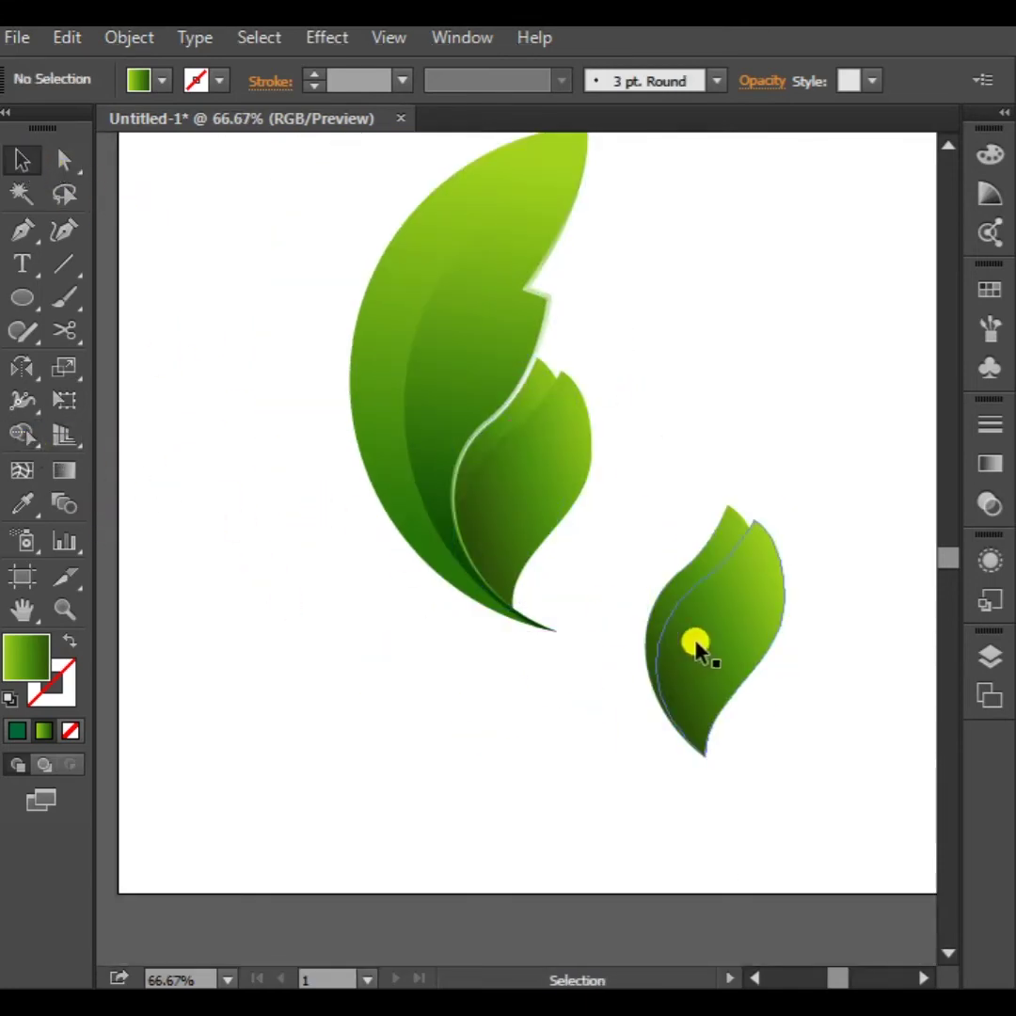
{"action": "left_click", "coordinate": [696, 645]}
{"action": "key", "text": "Delete"}
{"action": "left_click", "coordinate": [685, 583]}
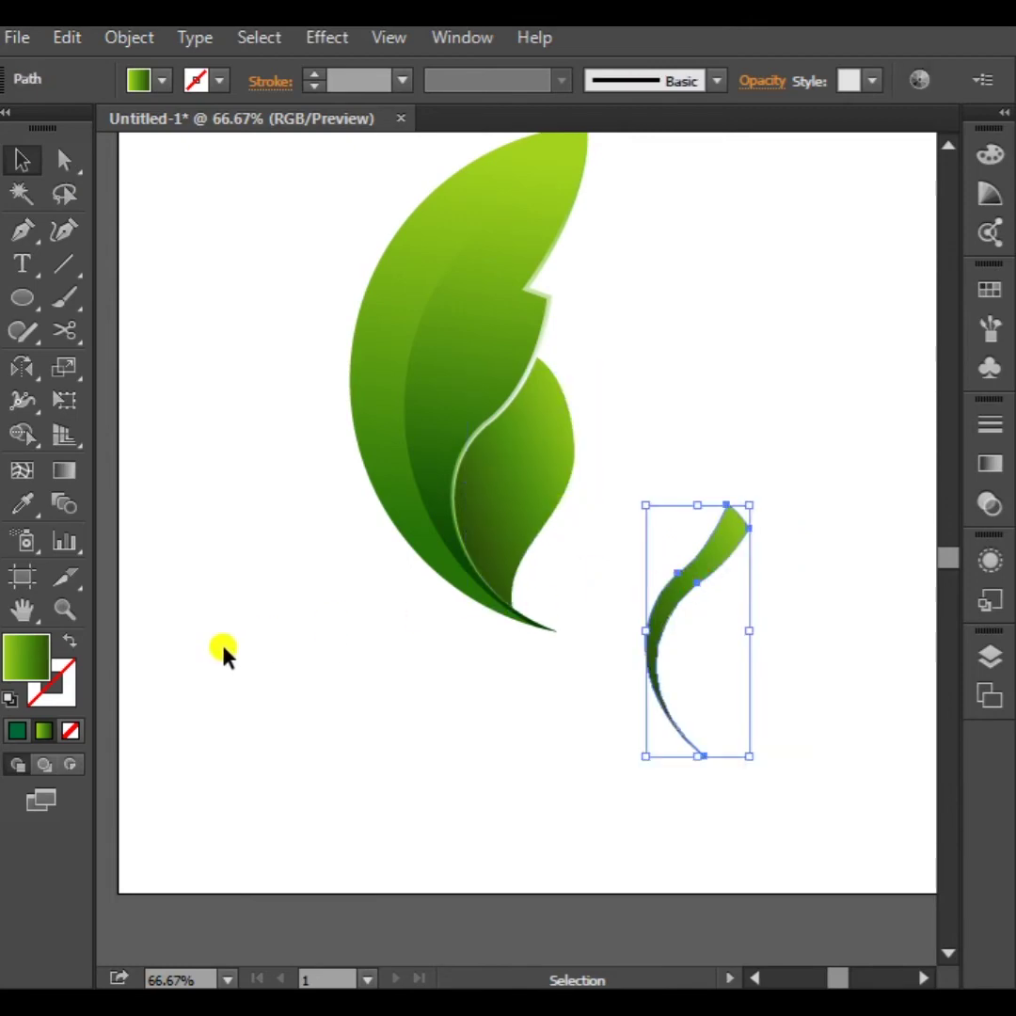
Fill the curved strip with dark green 104f02 and place it along the small leaf's inner edge
{"action": "double_click", "coordinate": [36, 653]}
{"action": "left_click", "coordinate": [504, 532]}
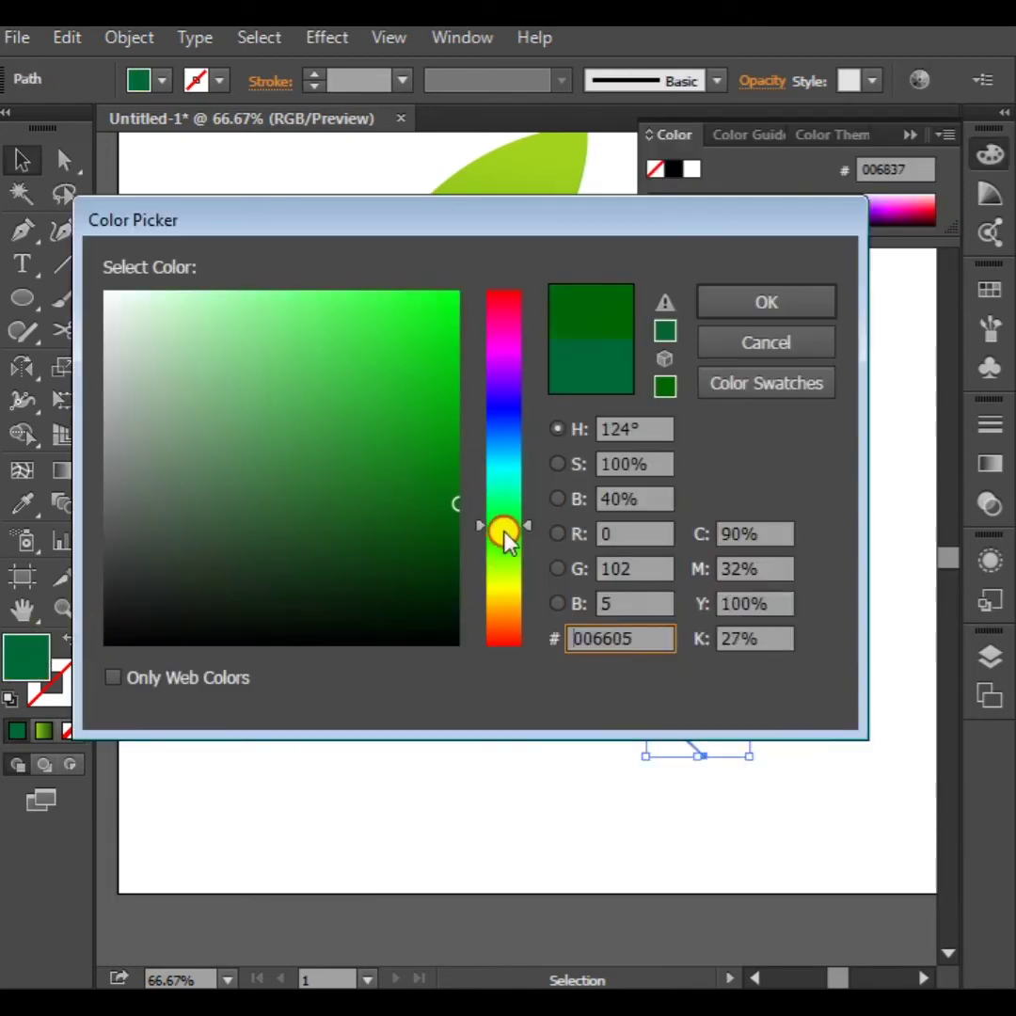
{"action": "left_click", "coordinate": [450, 536]}
{"action": "left_click", "coordinate": [767, 302]}
{"action": "left_click_drag", "start_coordinate": [696, 601], "coordinate": [489, 438]}
{"action": "scroll", "coordinate": [568, 391], "scroll_direction": "up", "scroll_amount": 5}
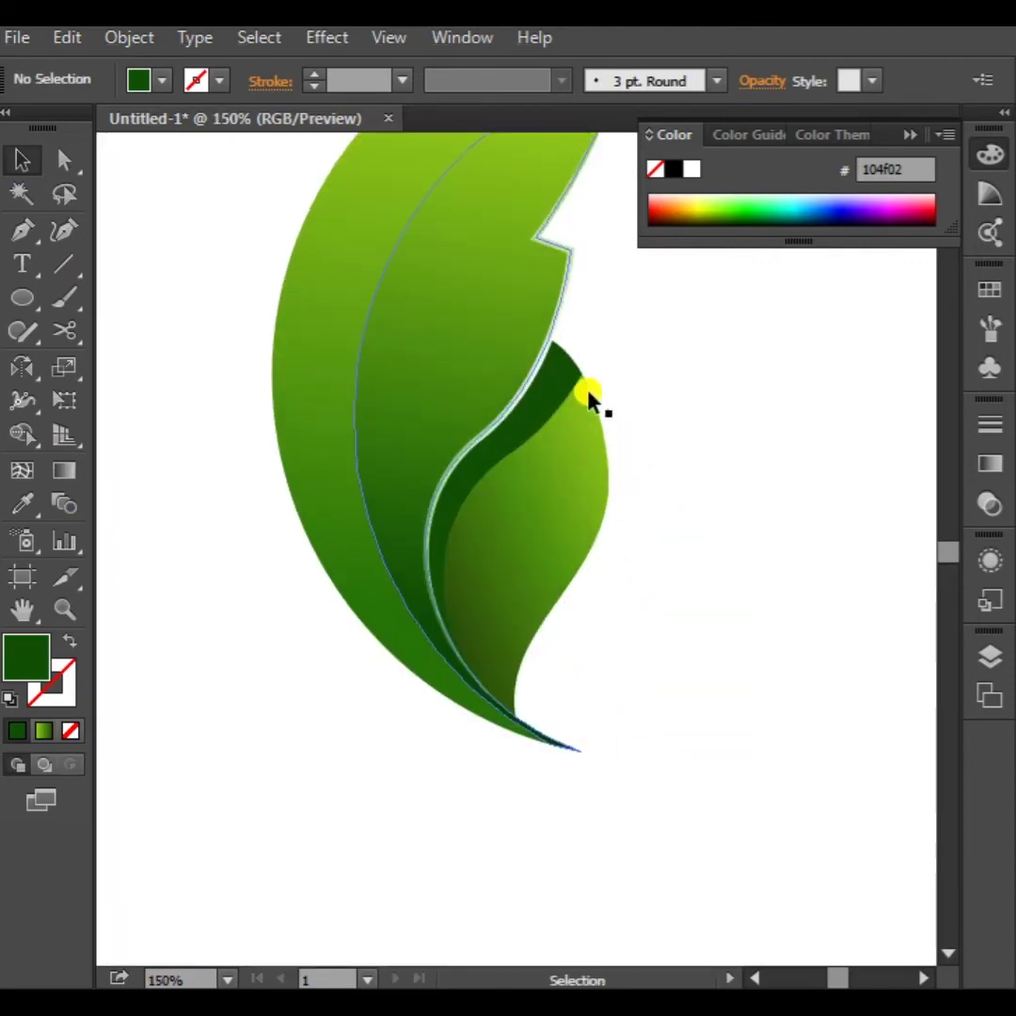
Set the dark green strip to Multiply blending at 47% opacity, and deselect it
{"action": "scroll", "coordinate": [680, 454], "scroll_direction": "down", "scroll_amount": 1}
{"action": "scroll", "coordinate": [564, 499], "scroll_direction": "down", "scroll_amount": 2}
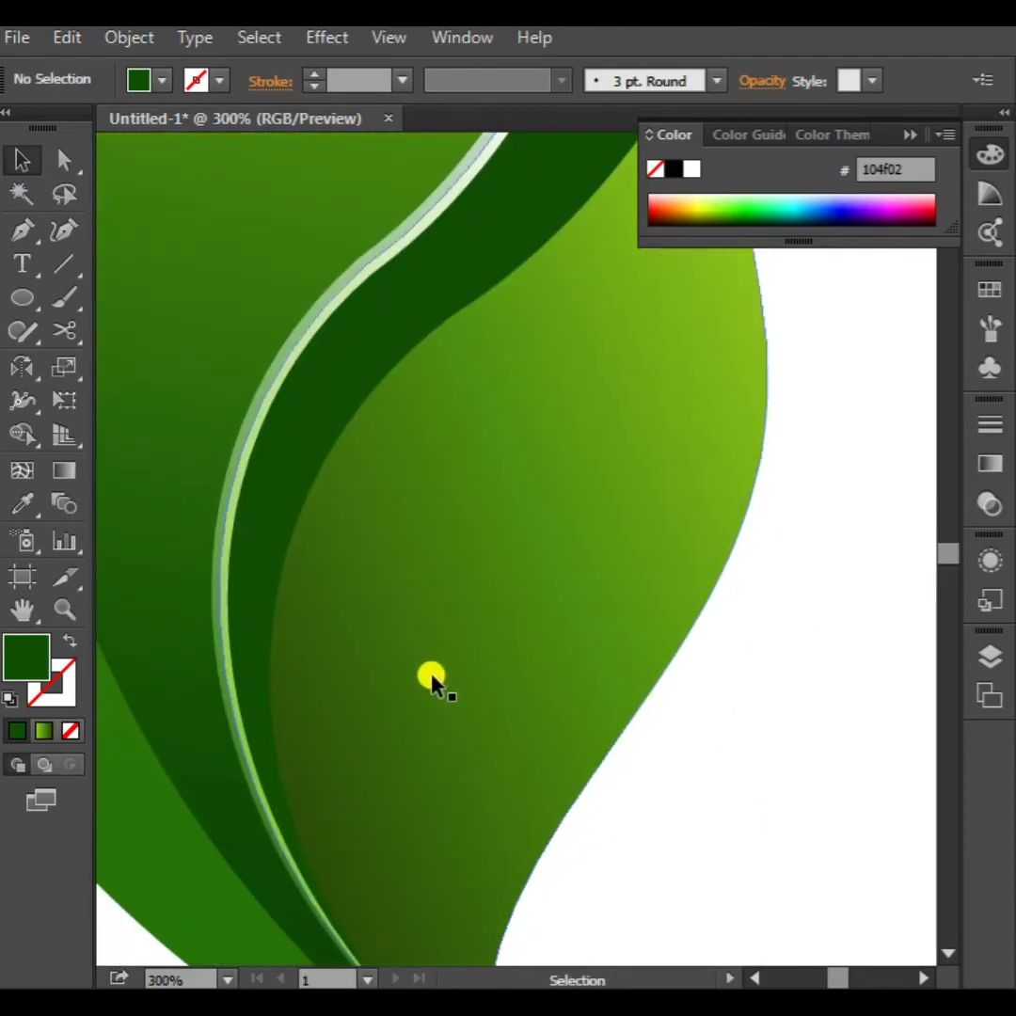
{"action": "scroll", "coordinate": [414, 659], "scroll_direction": "down", "scroll_amount": 1}
{"action": "left_click", "coordinate": [402, 647]}
{"action": "left_click", "coordinate": [990, 463]}
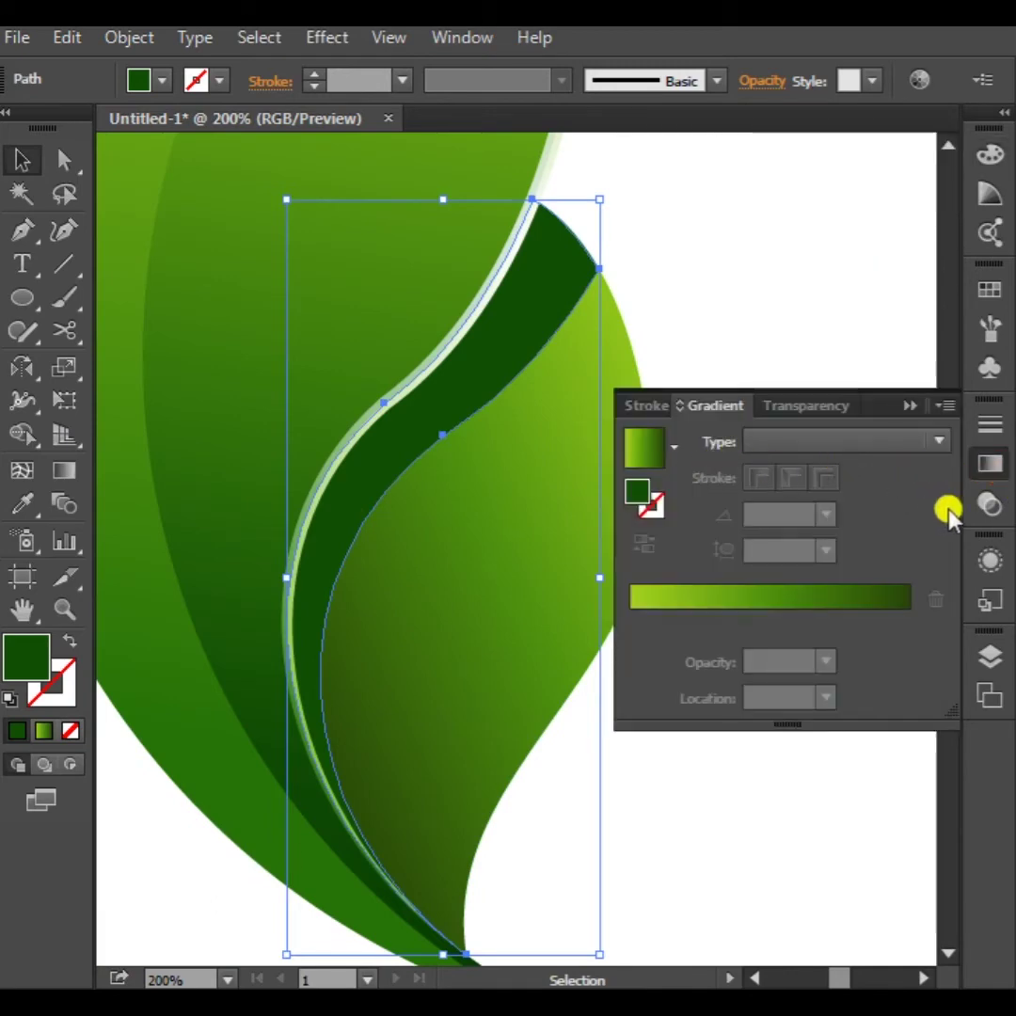
{"action": "left_click", "coordinate": [990, 506]}
{"action": "left_click", "coordinate": [706, 440]}
{"action": "left_click", "coordinate": [710, 539]}
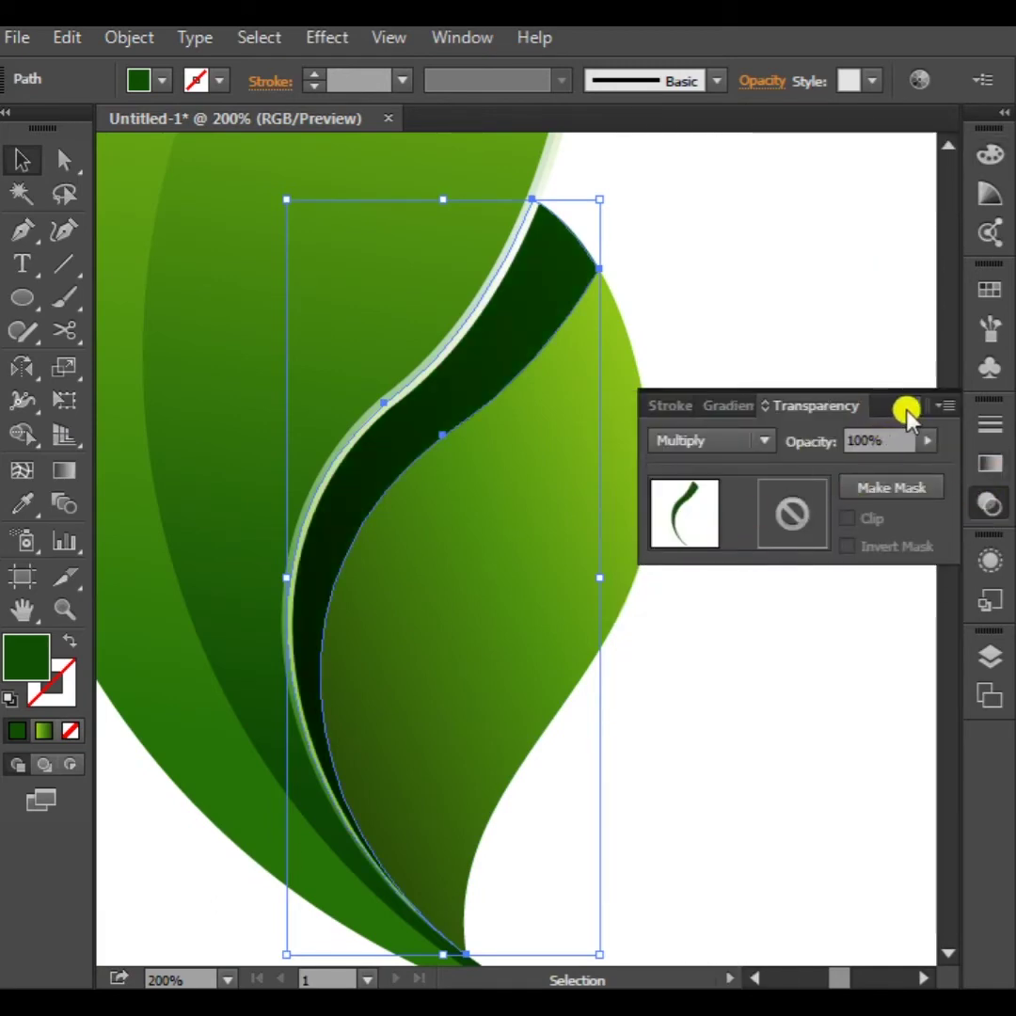
{"action": "left_click_drag", "start_coordinate": [914, 461], "coordinate": [888, 469]}
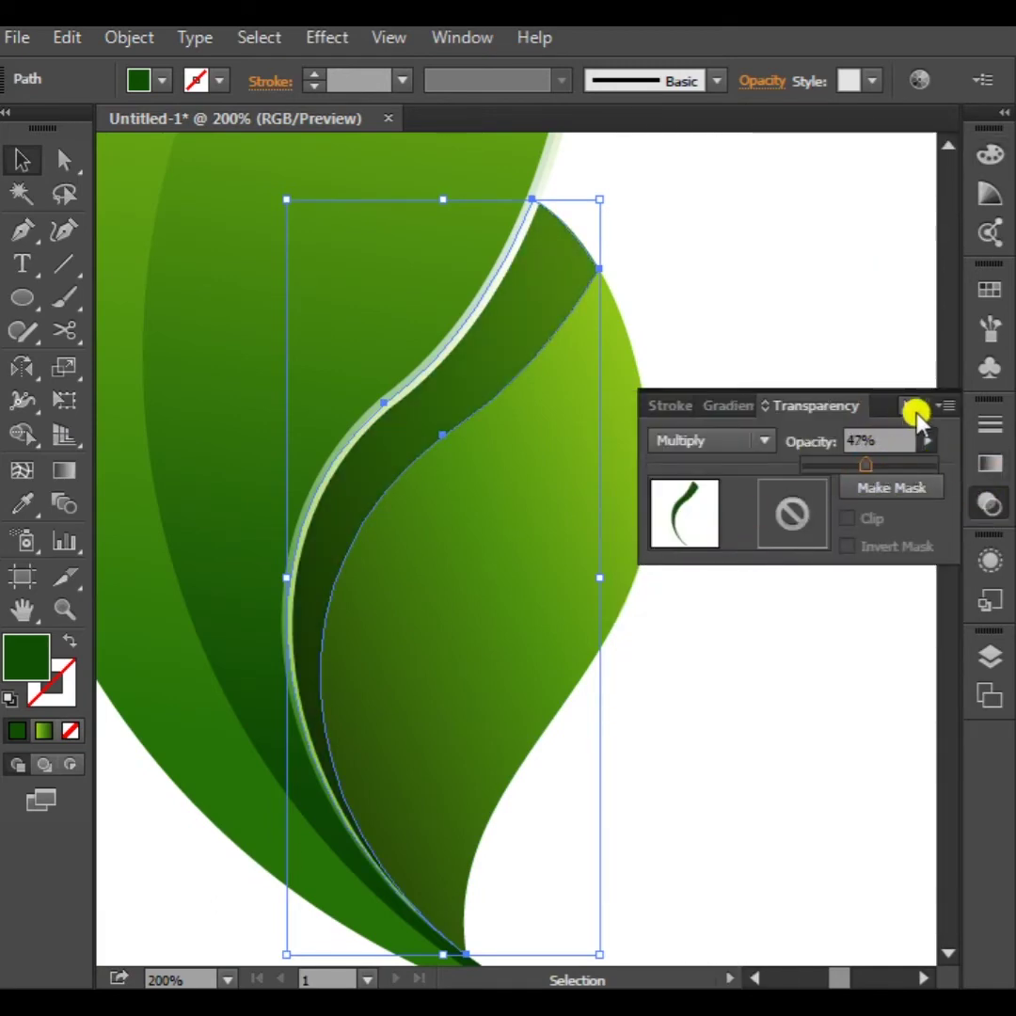
{"action": "left_click", "coordinate": [911, 407]}
{"action": "left_click", "coordinate": [818, 440]}
{"action": "scroll", "coordinate": [772, 542], "scroll_direction": "down", "scroll_amount": 2}
{"action": "left_click_drag", "start_coordinate": [737, 567], "coordinate": [646, 681]}
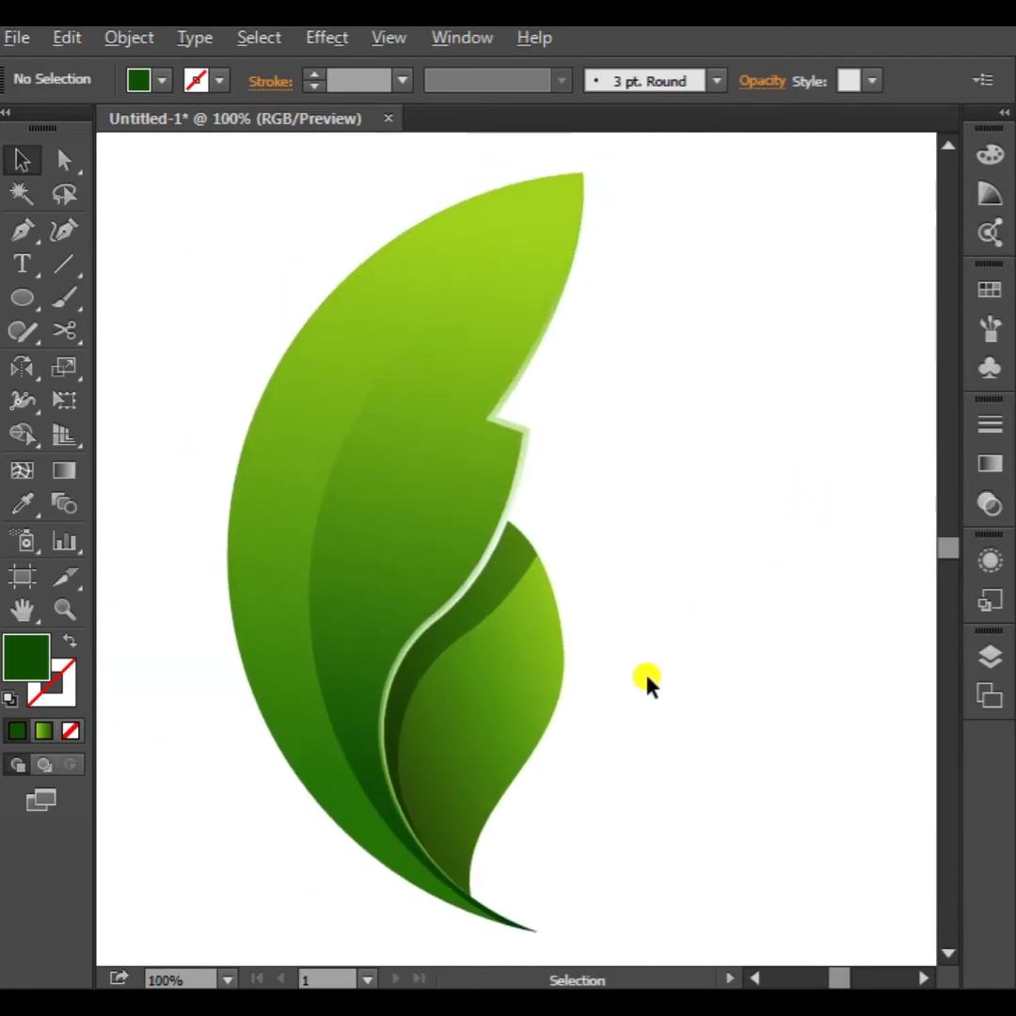
{"action": "scroll", "coordinate": [658, 688], "scroll_direction": "down", "scroll_amount": 1}
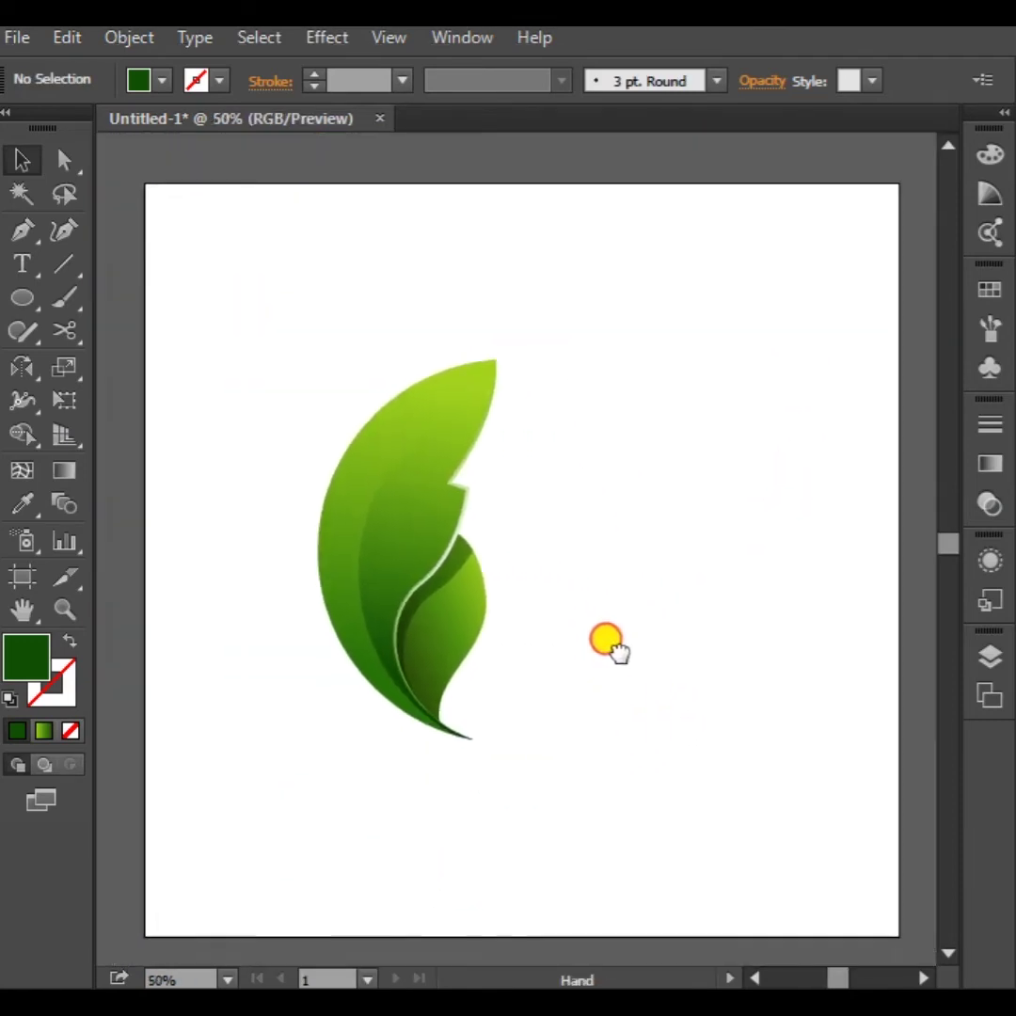
{"action": "left_click", "coordinate": [422, 586]}
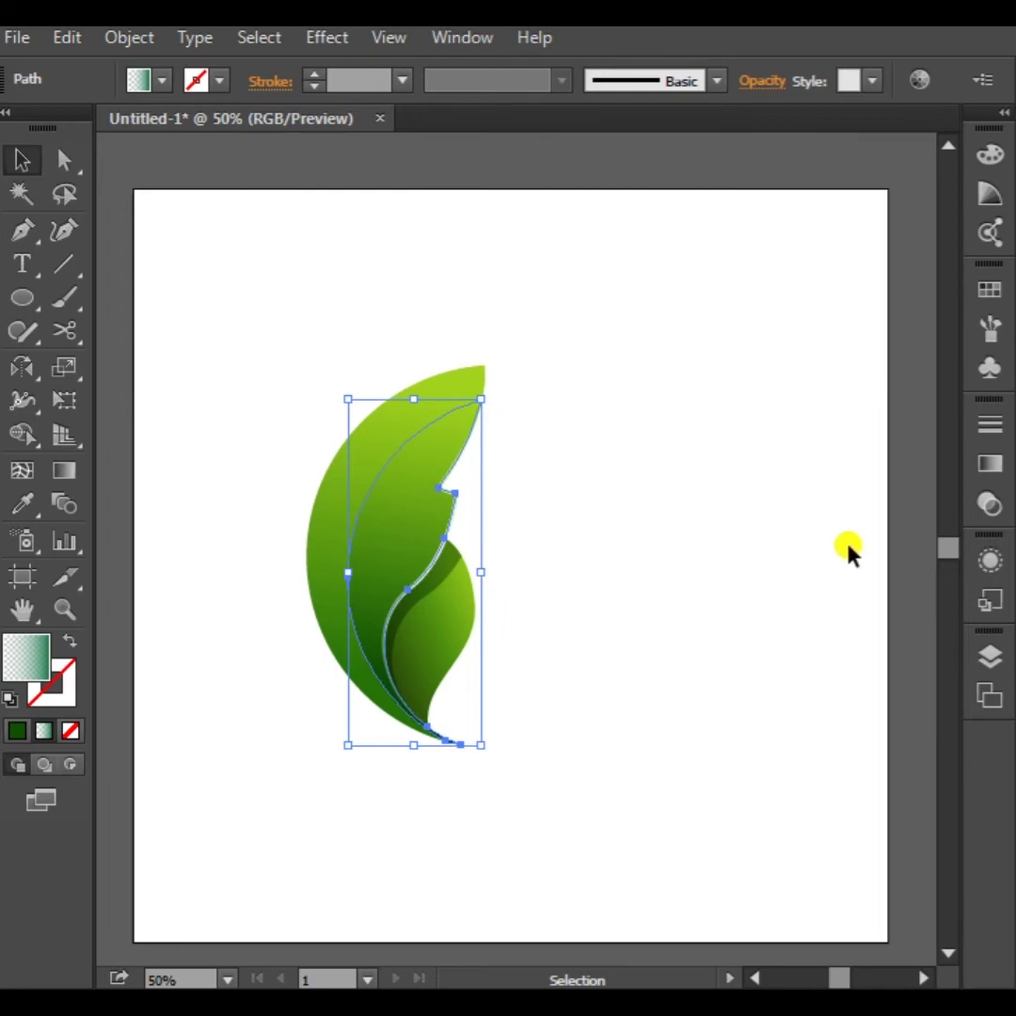
{"action": "left_click", "coordinate": [643, 595]}
Set the white gradient stop of the light edge line's stroke to 0% opacity, and deselect the line
{"action": "scroll", "coordinate": [456, 430], "scroll_direction": "up", "scroll_amount": 3}
{"action": "left_click", "coordinate": [541, 311]}
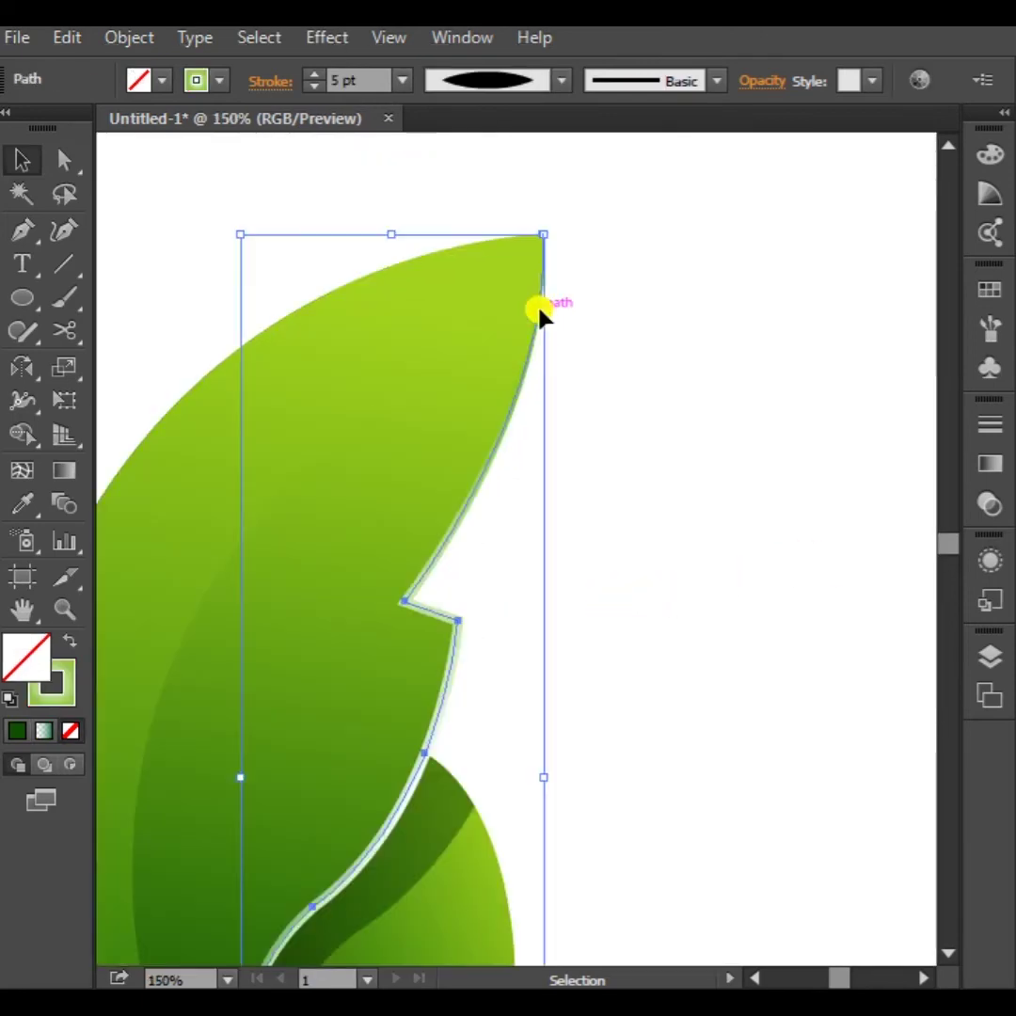
{"action": "left_click", "coordinate": [989, 464]}
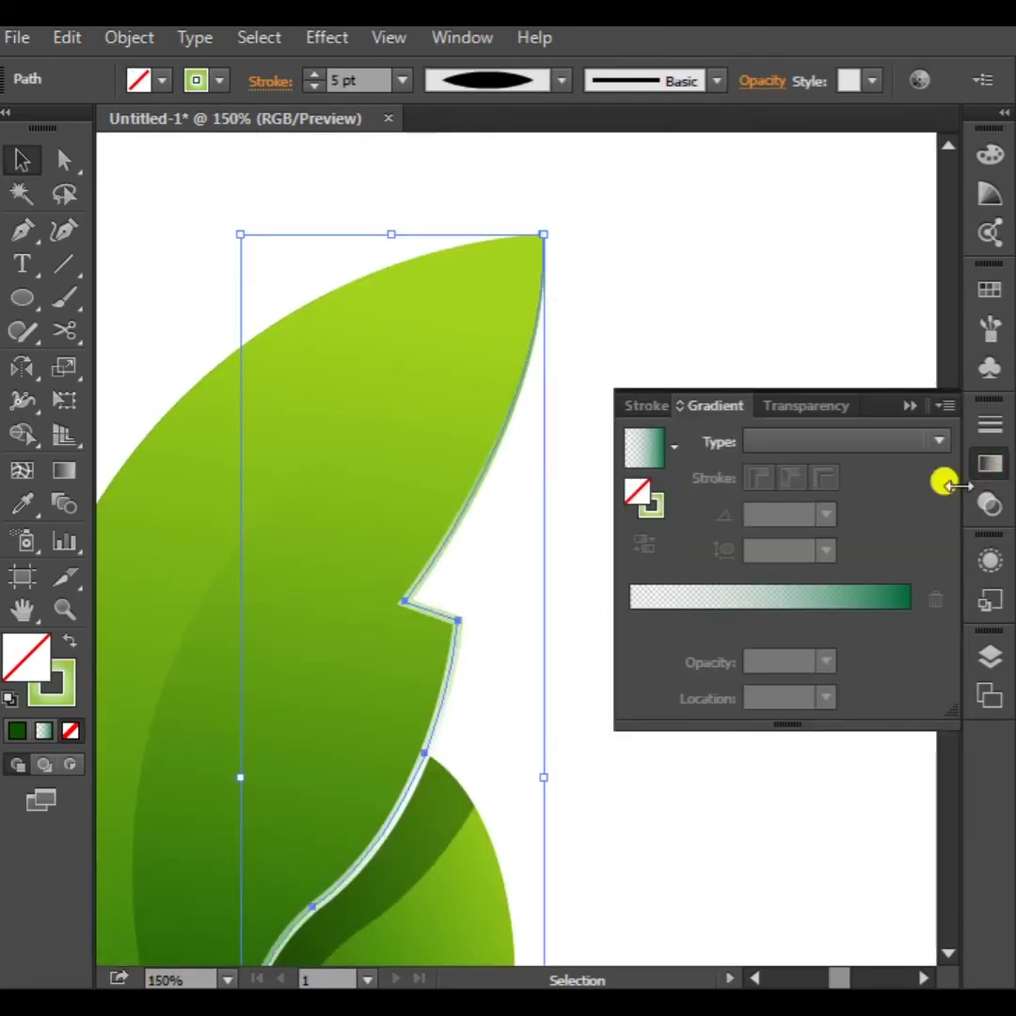
{"action": "left_click", "coordinate": [57, 698]}
{"action": "left_click", "coordinate": [990, 450]}
{"action": "left_click", "coordinate": [767, 595]}
{"action": "left_click", "coordinate": [632, 623]}
{"action": "left_click", "coordinate": [826, 663]}
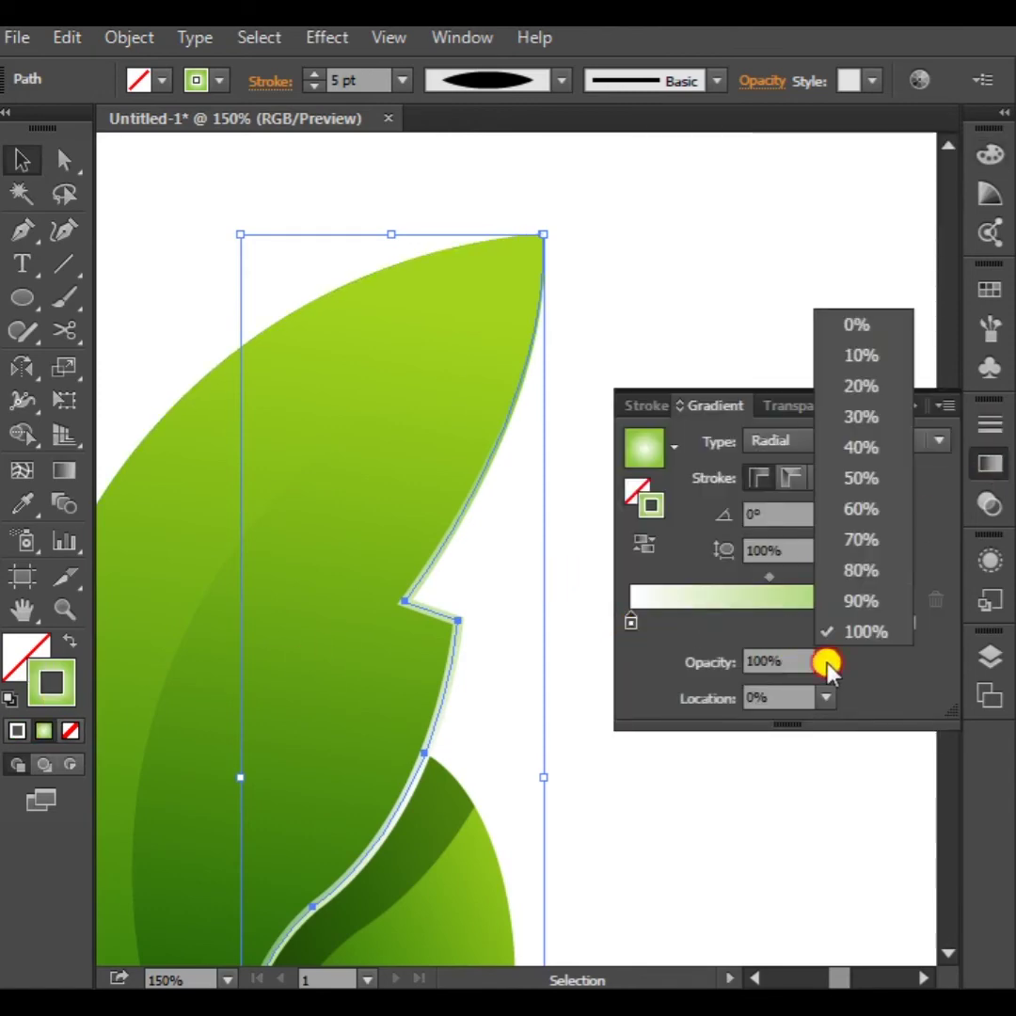
{"action": "left_click", "coordinate": [853, 327]}
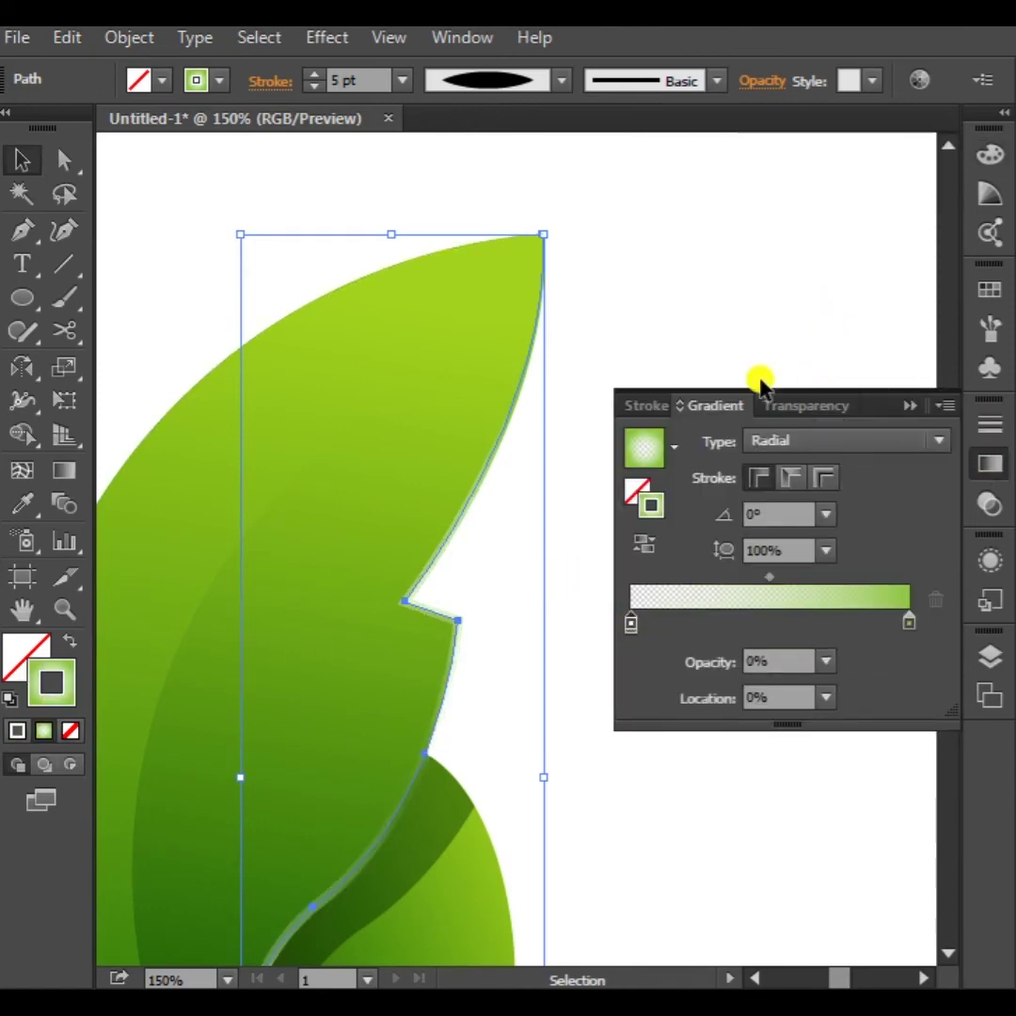
{"action": "left_click", "coordinate": [549, 634]}
{"action": "key", "text": "ctrl+minus"}
{"action": "key", "text": "ctrl+minus"}
{"action": "left_click_drag", "start_coordinate": [549, 651], "coordinate": [532, 687]}
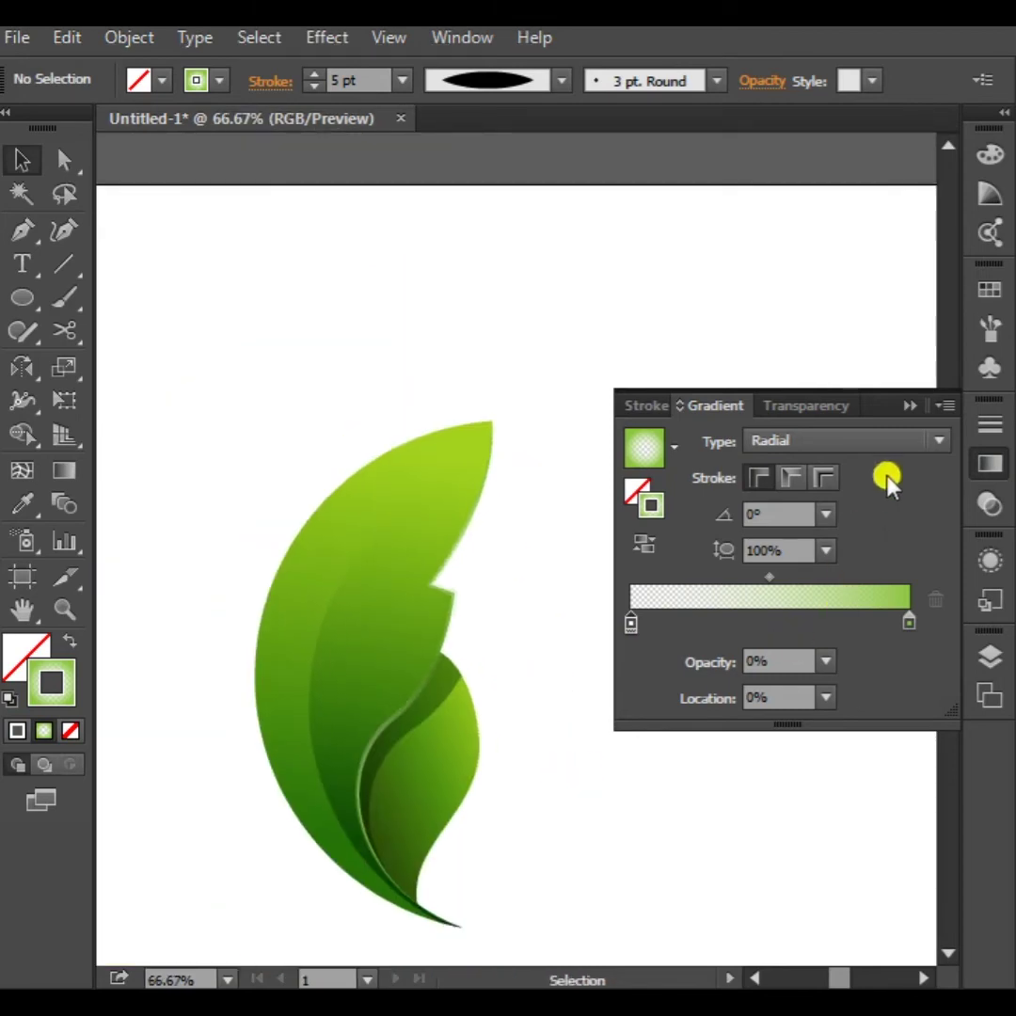
{"action": "left_click", "coordinate": [909, 406]}
Copy the Multiply-blended inner shape onto the empty area beside the artboard
{"action": "left_click_drag", "start_coordinate": [607, 779], "coordinate": [664, 761]}
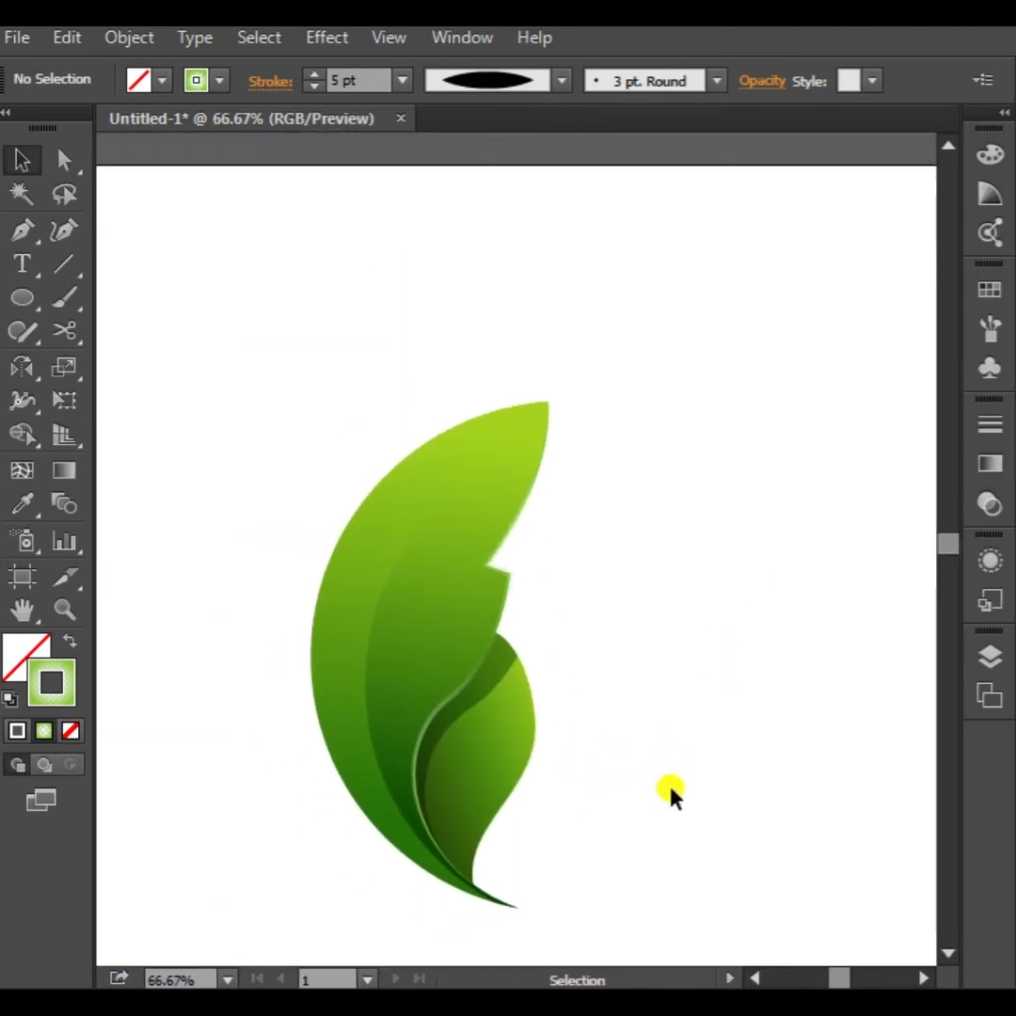
{"action": "scroll", "coordinate": [676, 794], "scroll_direction": "down", "scroll_amount": 1}
{"action": "left_click_drag", "start_coordinate": [706, 821], "coordinate": [607, 713]}
{"action": "left_click_drag", "start_coordinate": [593, 813], "coordinate": [250, 445]}
{"action": "left_click", "coordinate": [508, 667]}
{"action": "scroll", "coordinate": [315, 499], "scroll_direction": "up", "scroll_amount": 1}
{"action": "left_click_drag", "start_coordinate": [365, 546], "coordinate": [561, 548]}
{"action": "left_click_drag", "start_coordinate": [644, 596], "coordinate": [319, 584]}
{"action": "left_click_drag", "start_coordinate": [285, 633], "coordinate": [815, 659]}
{"action": "left_click_drag", "start_coordinate": [871, 697], "coordinate": [604, 745]}
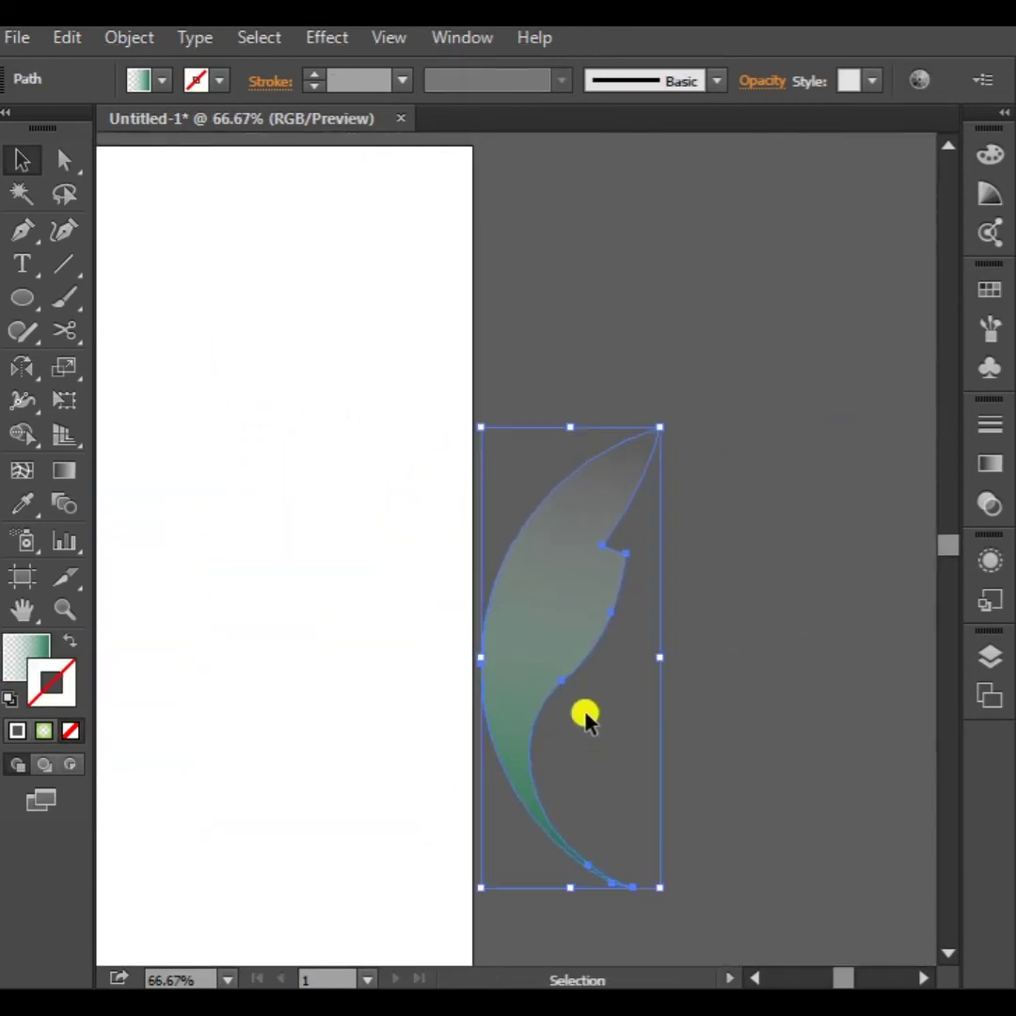
Cut the copied shape's outline at its upper tip and near its lower tip with Scissors, and delete the jagged inner side
{"action": "scroll", "coordinate": [561, 586], "scroll_direction": "up", "scroll_amount": 1}
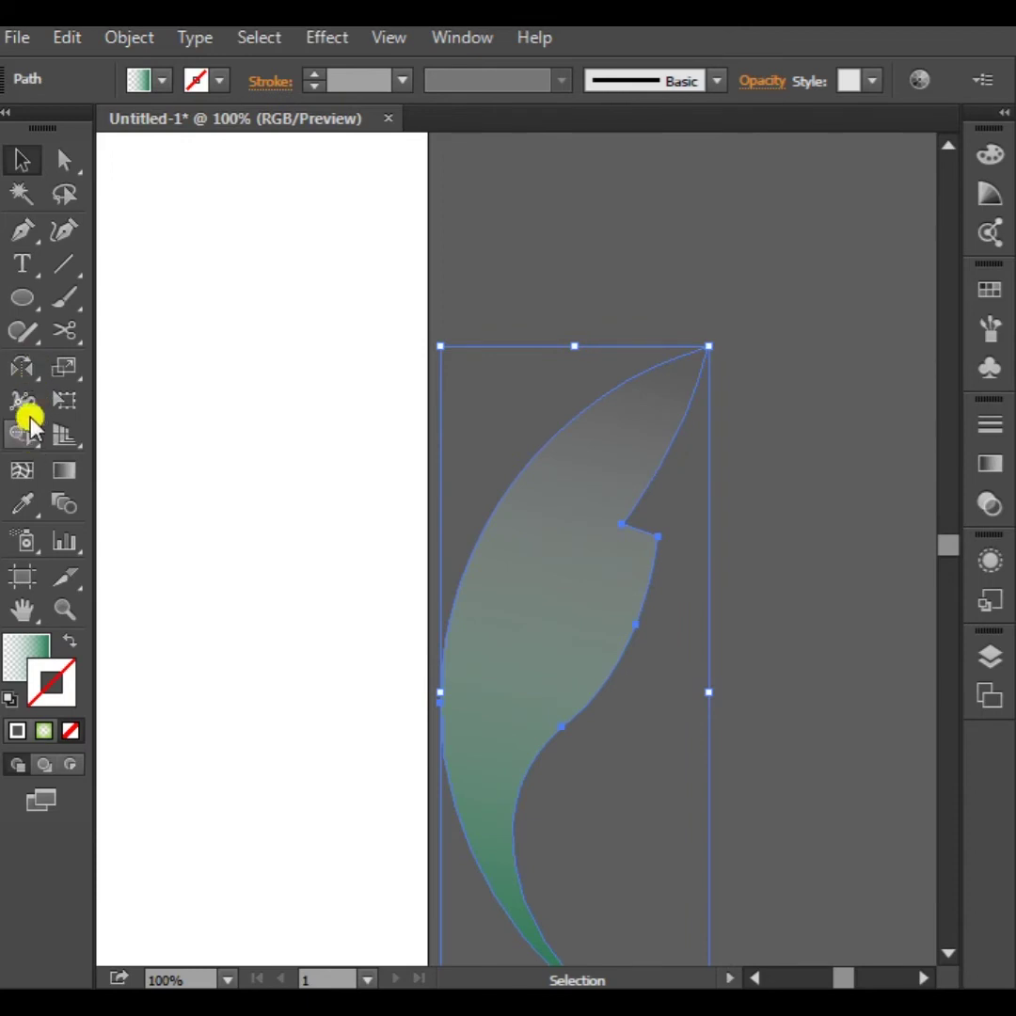
{"action": "left_click", "coordinate": [64, 330]}
{"action": "left_click", "coordinate": [710, 348]}
{"action": "scroll", "coordinate": [551, 640], "scroll_direction": "down", "scroll_amount": 3}
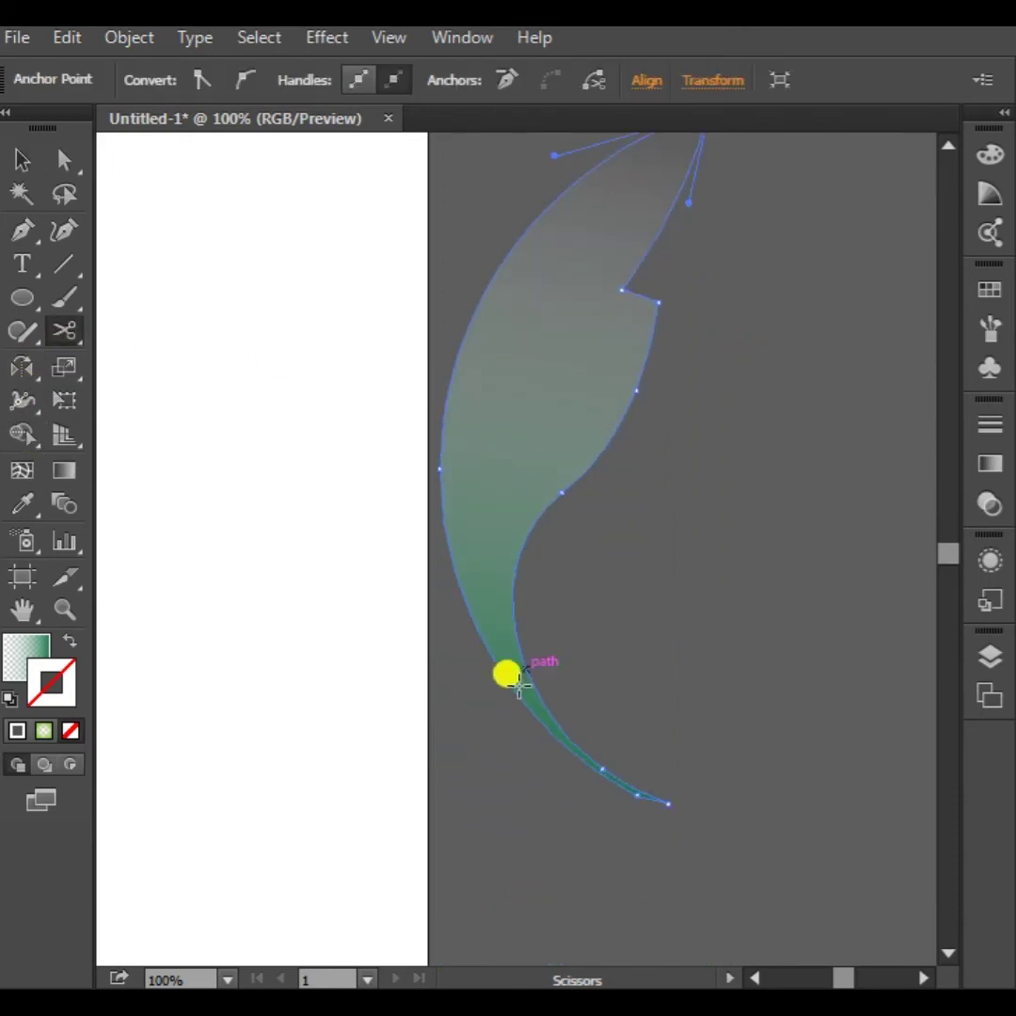
{"action": "left_click", "coordinate": [609, 783]}
{"action": "left_click", "coordinate": [22, 160]}
{"action": "left_click", "coordinate": [587, 524]}
{"action": "key", "text": "Delete"}
Apply the light edge line's 5 pt gradient stroke to the remaining outer arc with the Eyedropper
{"action": "left_click", "coordinate": [443, 558]}
{"action": "scroll", "coordinate": [224, 645], "scroll_direction": "down", "scroll_amount": 1}
{"action": "left_click_drag", "start_coordinate": [234, 642], "coordinate": [770, 647]}
{"action": "key", "text": "i"}
{"action": "scroll", "coordinate": [218, 576], "scroll_direction": "up", "scroll_amount": 4}
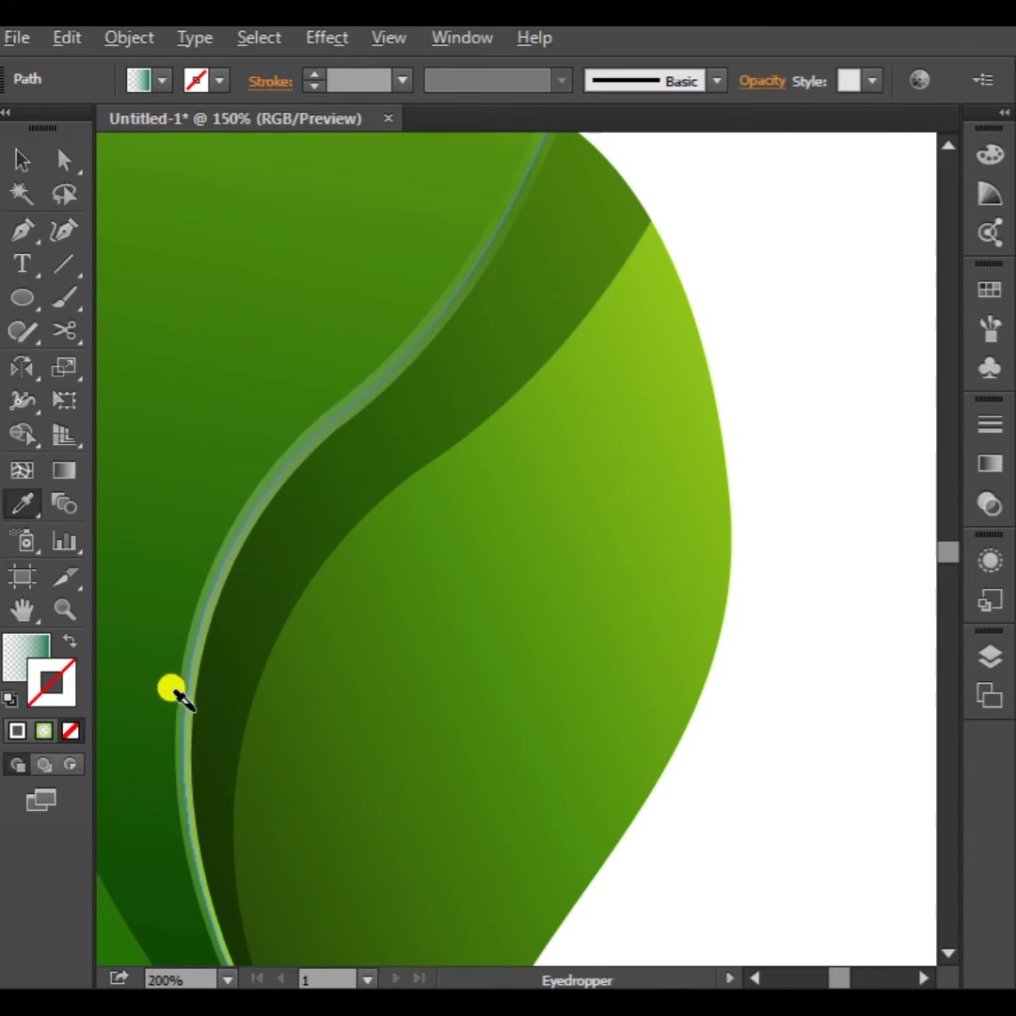
{"action": "scroll", "coordinate": [179, 696], "scroll_direction": "down", "scroll_amount": 2}
{"action": "scroll", "coordinate": [381, 395], "scroll_direction": "up", "scroll_amount": 2}
{"action": "left_click", "coordinate": [375, 365]}
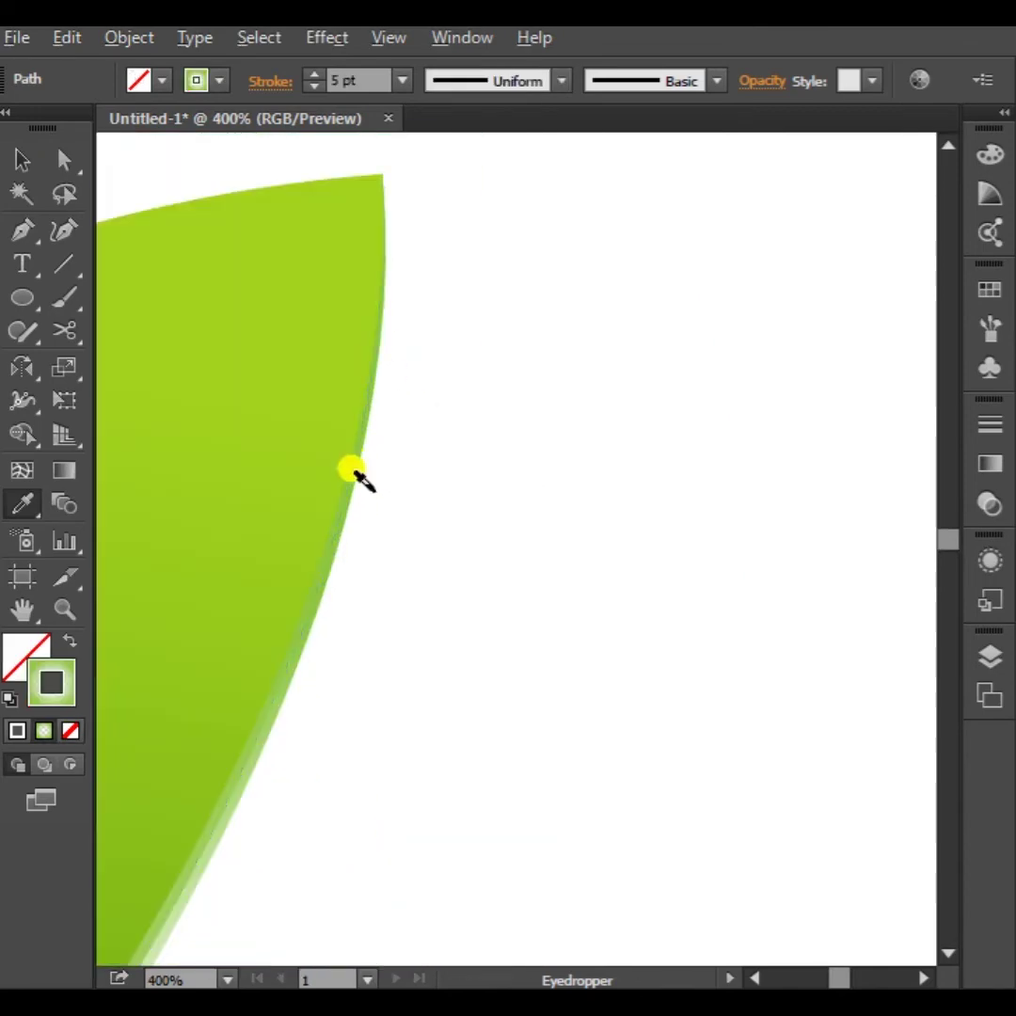
Reverse the stroke gradient of the open arc beside the artboard and deselect it
{"action": "scroll", "coordinate": [363, 483], "scroll_direction": "down", "scroll_amount": 4}
{"action": "left_click", "coordinate": [22, 161]}
{"action": "left_click", "coordinate": [839, 454]}
{"action": "left_click", "coordinate": [687, 531]}
{"action": "left_click", "coordinate": [990, 463]}
{"action": "left_click", "coordinate": [646, 546]}
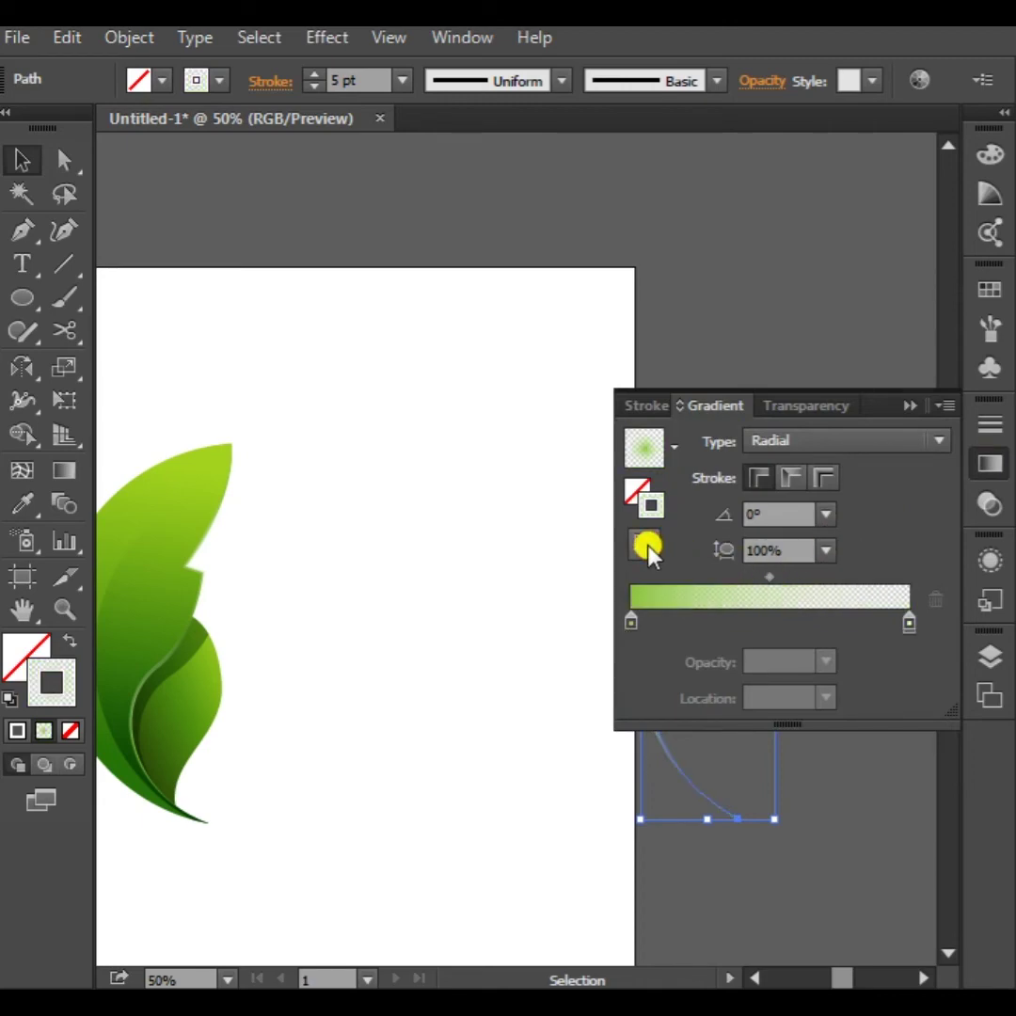
{"action": "left_click", "coordinate": [912, 406]}
{"action": "left_click", "coordinate": [857, 492]}
{"action": "left_click_drag", "start_coordinate": [670, 709], "coordinate": [262, 729]}
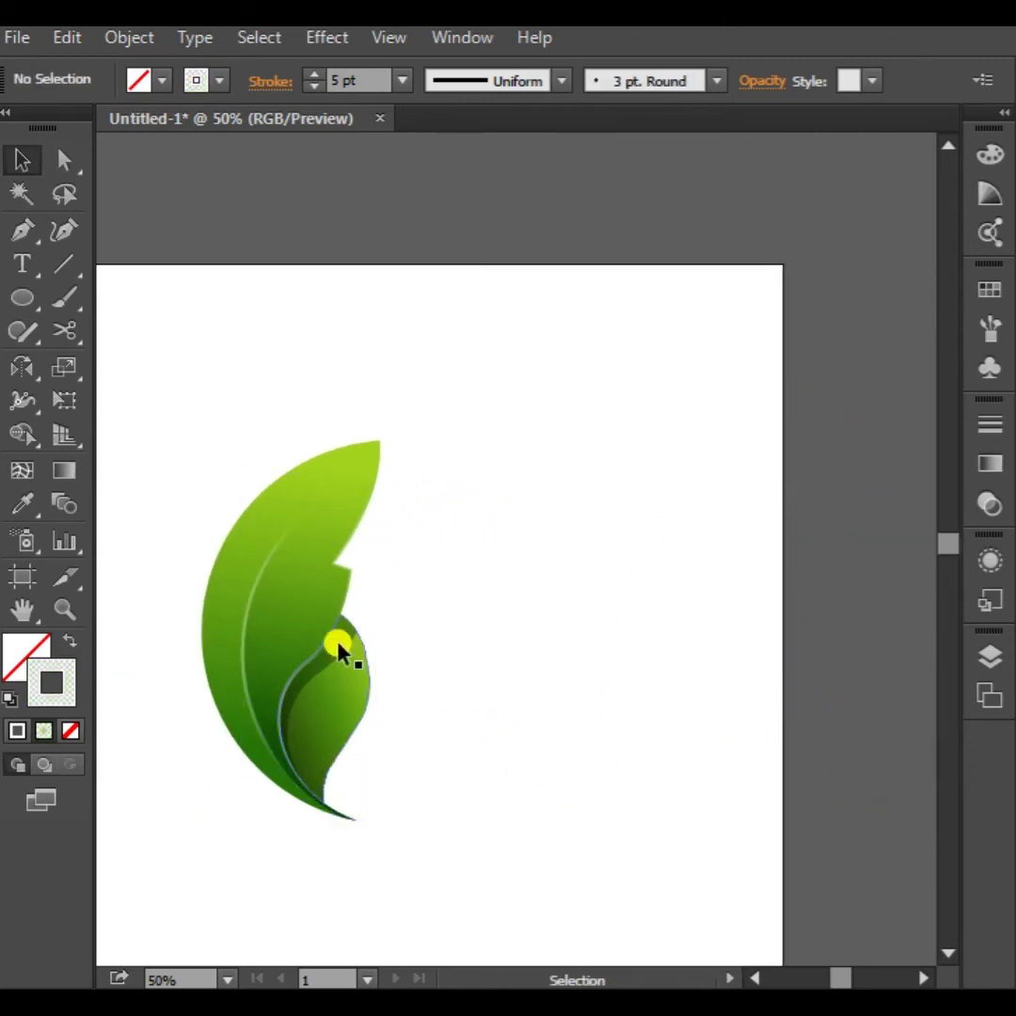
{"action": "scroll", "coordinate": [260, 537], "scroll_direction": "up", "scroll_amount": 4, "text": "alt"}
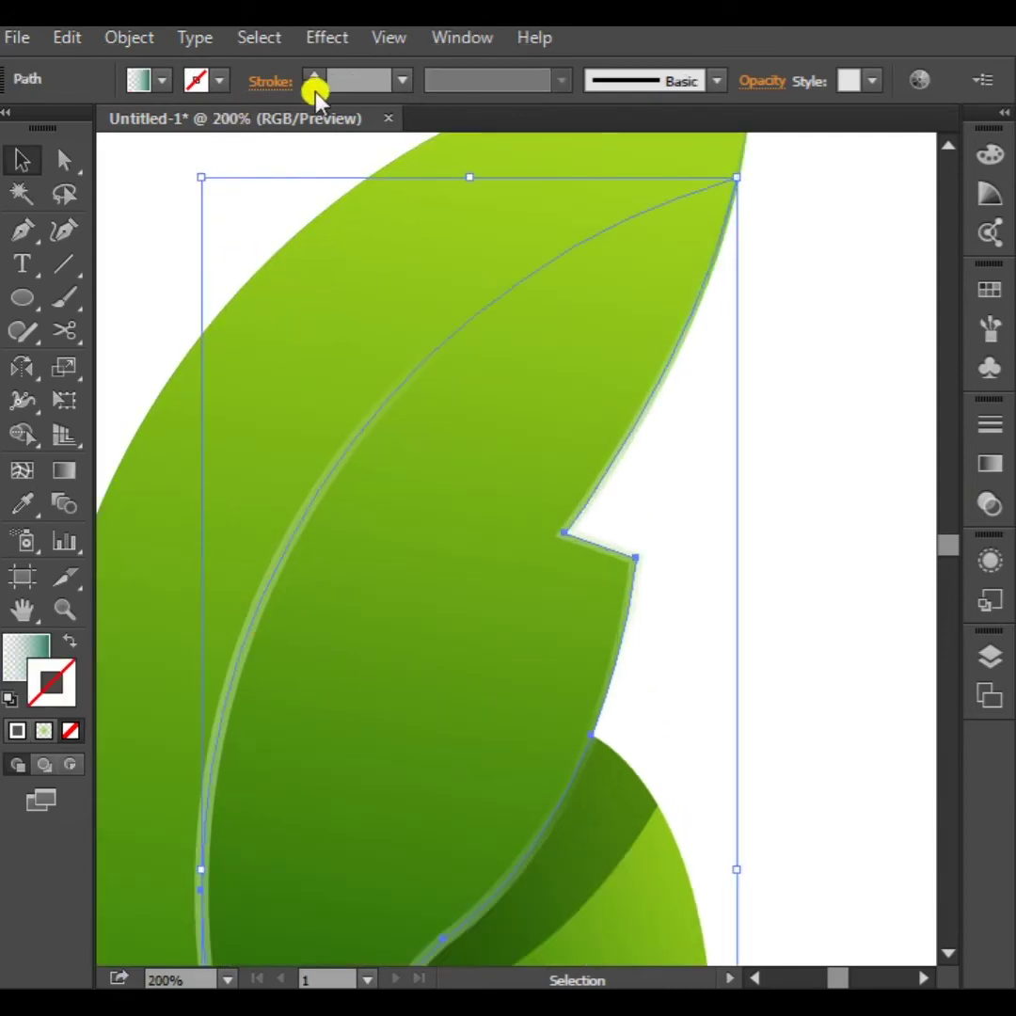
{"action": "left_click_drag", "start_coordinate": [315, 504], "coordinate": [306, 574]}
{"action": "key", "text": "ctrl+shift+a"}
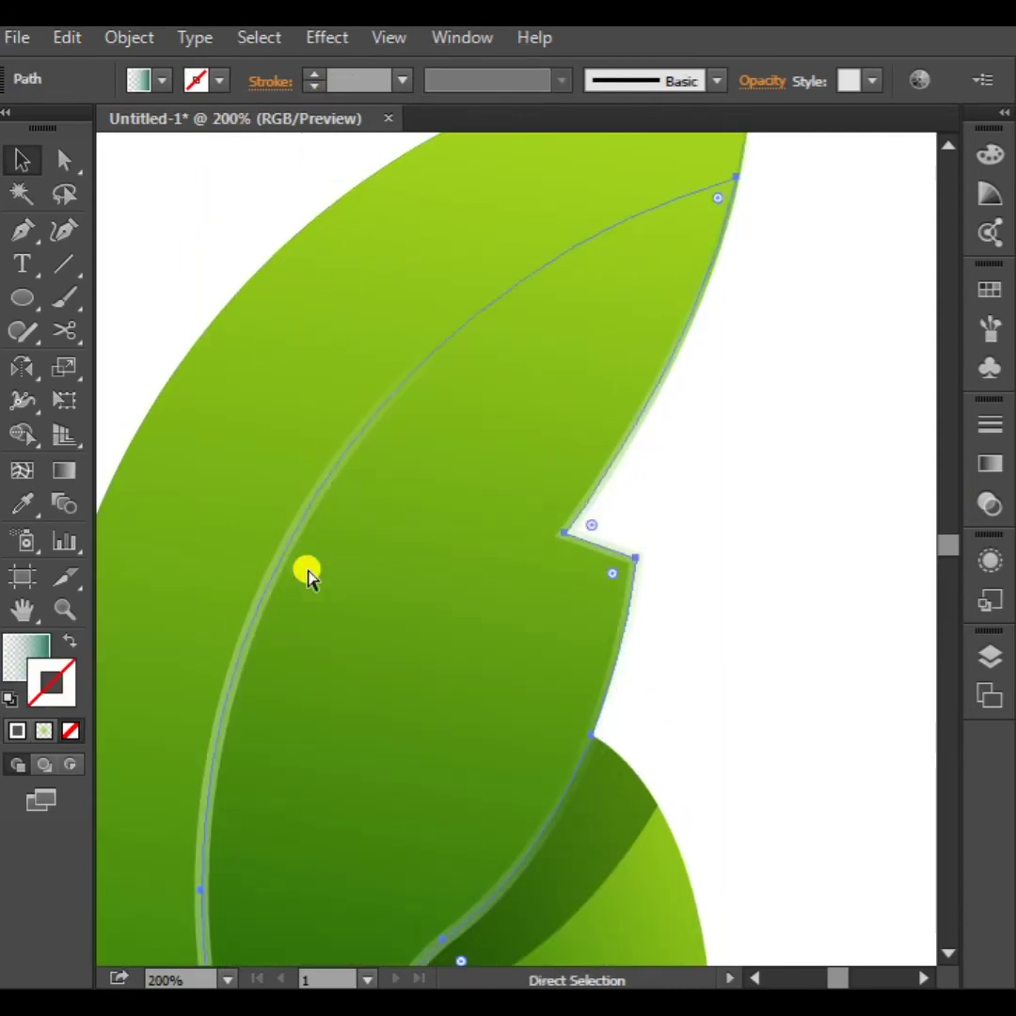
{"action": "scroll", "coordinate": [347, 603], "scroll_direction": "down", "scroll_amount": 3, "text": "alt"}
{"action": "scroll", "coordinate": [544, 662], "scroll_direction": "down", "scroll_amount": 2, "text": "alt"}
{"action": "key", "text": "ctrl+z"}
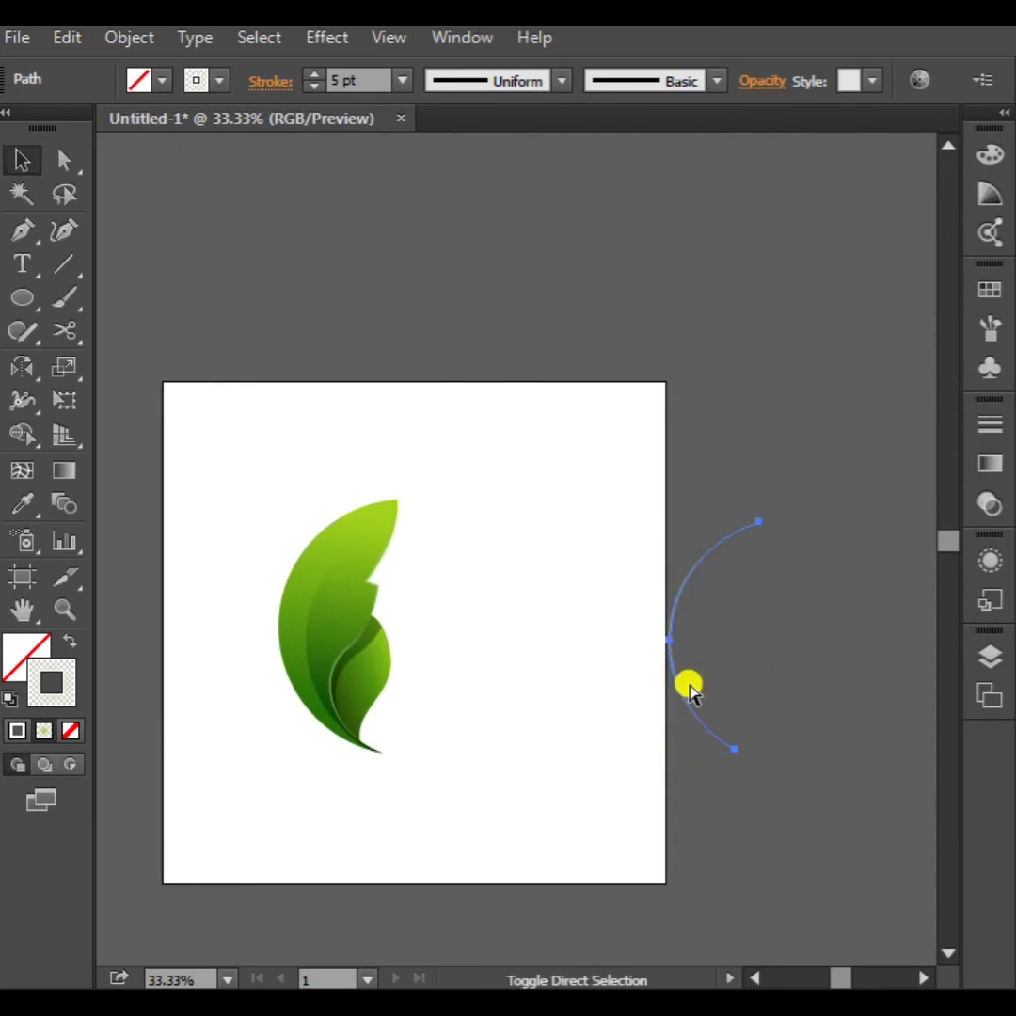
Place the arc from beside the artboard along the inner shape's outer edge on the leaf, with a 3 pt stroke
{"action": "key", "text": "ctrl+shift+a"}
{"action": "left_click_drag", "start_coordinate": [703, 726], "coordinate": [358, 739]}
{"action": "scroll", "coordinate": [320, 623], "scroll_direction": "up", "scroll_amount": 4, "text": "alt"}
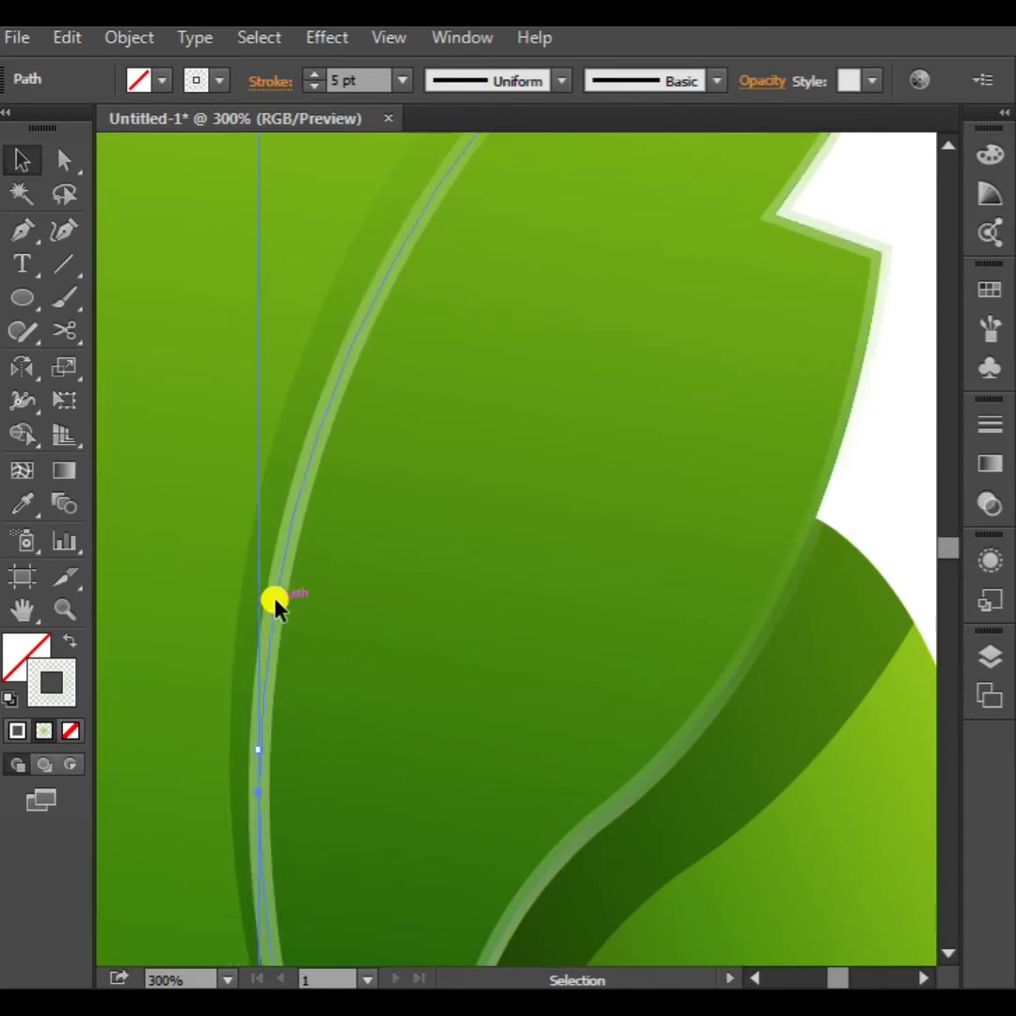
{"action": "left_click_drag", "start_coordinate": [275, 602], "coordinate": [246, 565]}
{"action": "scroll", "coordinate": [283, 466], "scroll_direction": "down", "scroll_amount": 3, "text": "alt"}
{"action": "left_click", "coordinate": [675, 526]}
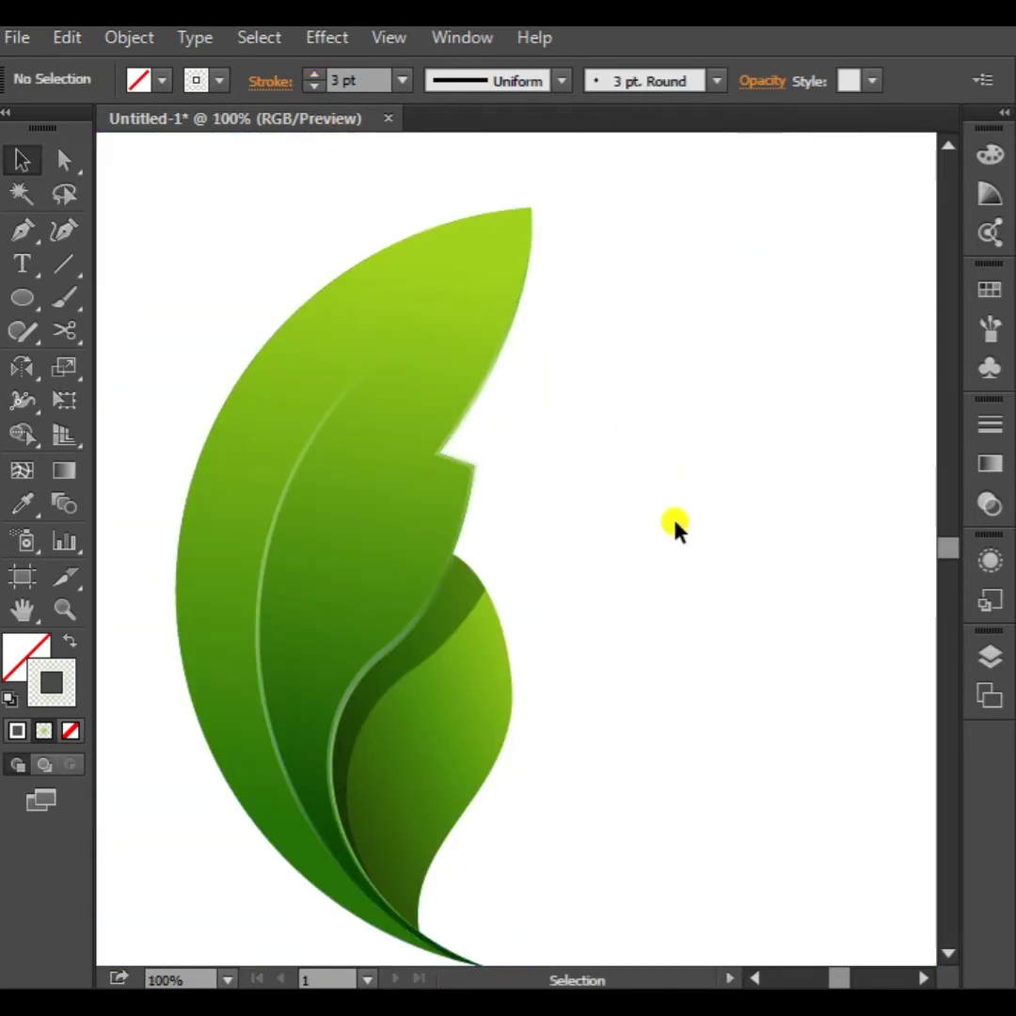
Group all the pieces of the leaf artwork
{"action": "scroll", "coordinate": [605, 555], "scroll_direction": "down", "scroll_amount": 2, "text": "alt"}
{"action": "left_click_drag", "start_coordinate": [371, 605], "coordinate": [250, 409]}
{"action": "left_click", "coordinate": [640, 737]}
{"action": "left_click_drag", "start_coordinate": [614, 744], "coordinate": [263, 469]}
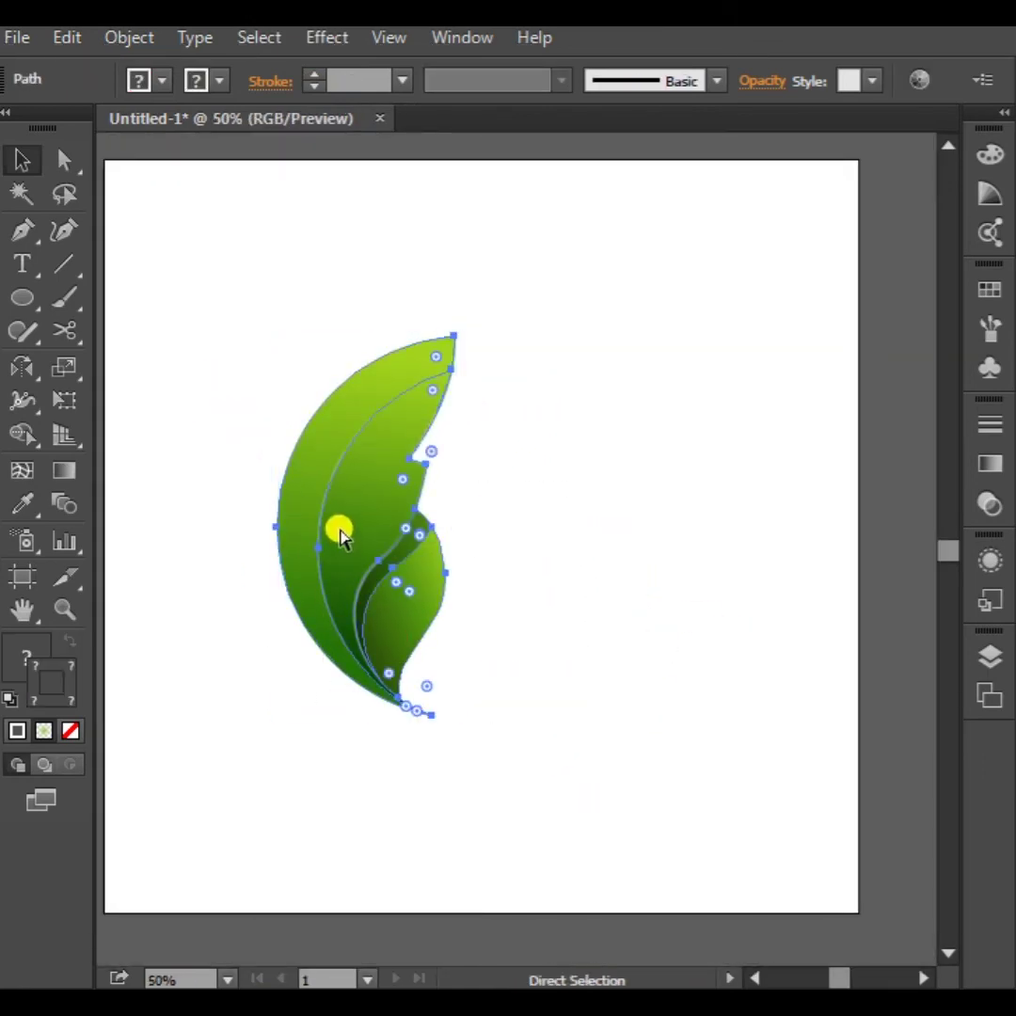
{"action": "key", "text": "ctrl+g"}
{"action": "left_click", "coordinate": [568, 715]}
{"action": "mouse_move", "coordinate": [550, 789]}
{"action": "left_mouse_down"}
{"action": "mouse_move", "coordinate": [680, 794]}
{"action": "mouse_move", "coordinate": [562, 810]}
{"action": "left_mouse_up"}
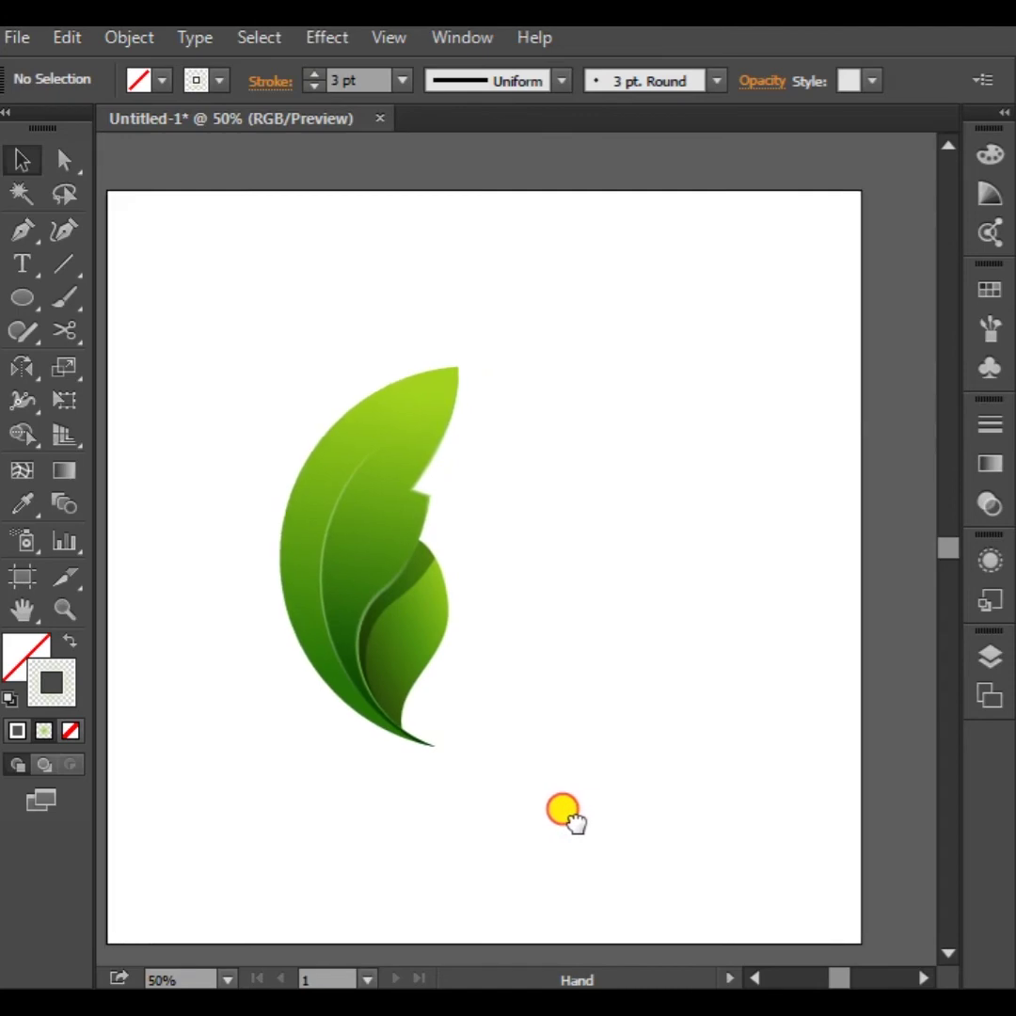
Move the leaf group leftward until it lies across the artboard's left edge, freeing the artboard's middle
{"action": "left_click_drag", "start_coordinate": [389, 629], "coordinate": [205, 602]}
{"action": "left_click", "coordinate": [463, 656]}
{"action": "scroll", "coordinate": [463, 656], "scroll_direction": "down", "scroll_amount": 1, "text": "alt"}
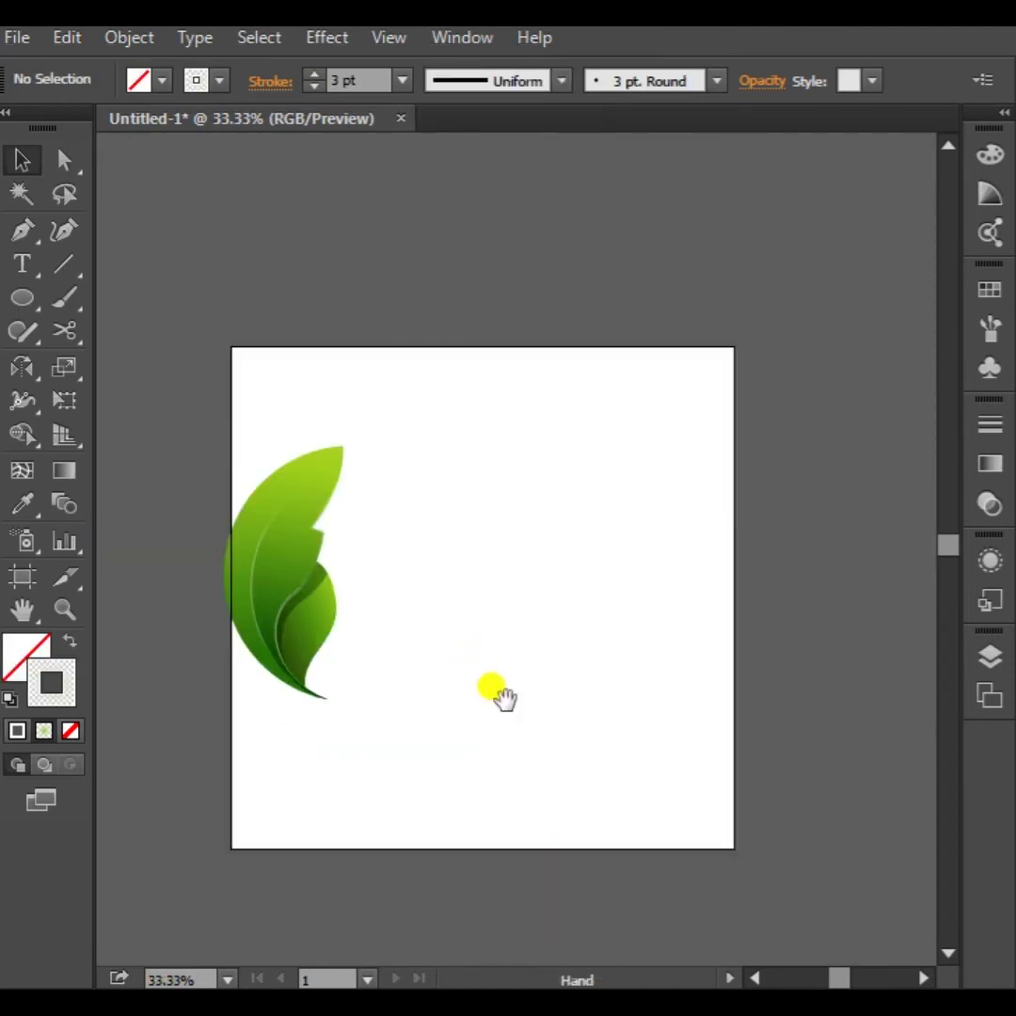
{"action": "left_click_drag", "start_coordinate": [503, 696], "coordinate": [573, 711]}
{"action": "left_click_drag", "start_coordinate": [359, 643], "coordinate": [283, 639]}
{"action": "left_click", "coordinate": [558, 640]}
{"action": "scroll", "coordinate": [453, 563], "scroll_direction": "up", "scroll_amount": 1}
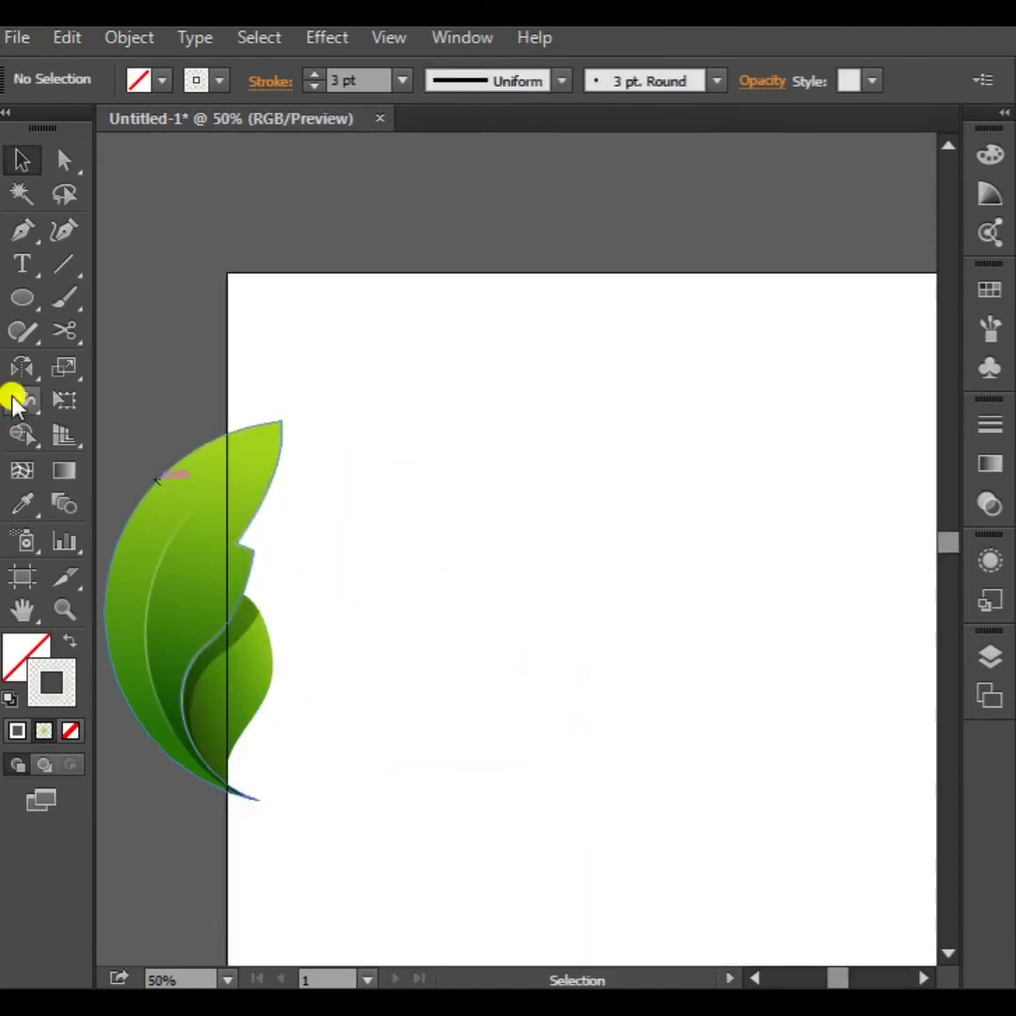
Draw a large circle on the artboard with no fill and a 3 pt stroke in dark colour #161c19
{"action": "left_click", "coordinate": [22, 297]}
{"action": "left_click_drag", "start_coordinate": [562, 581], "coordinate": [784, 812], "text": "alt+shift"}
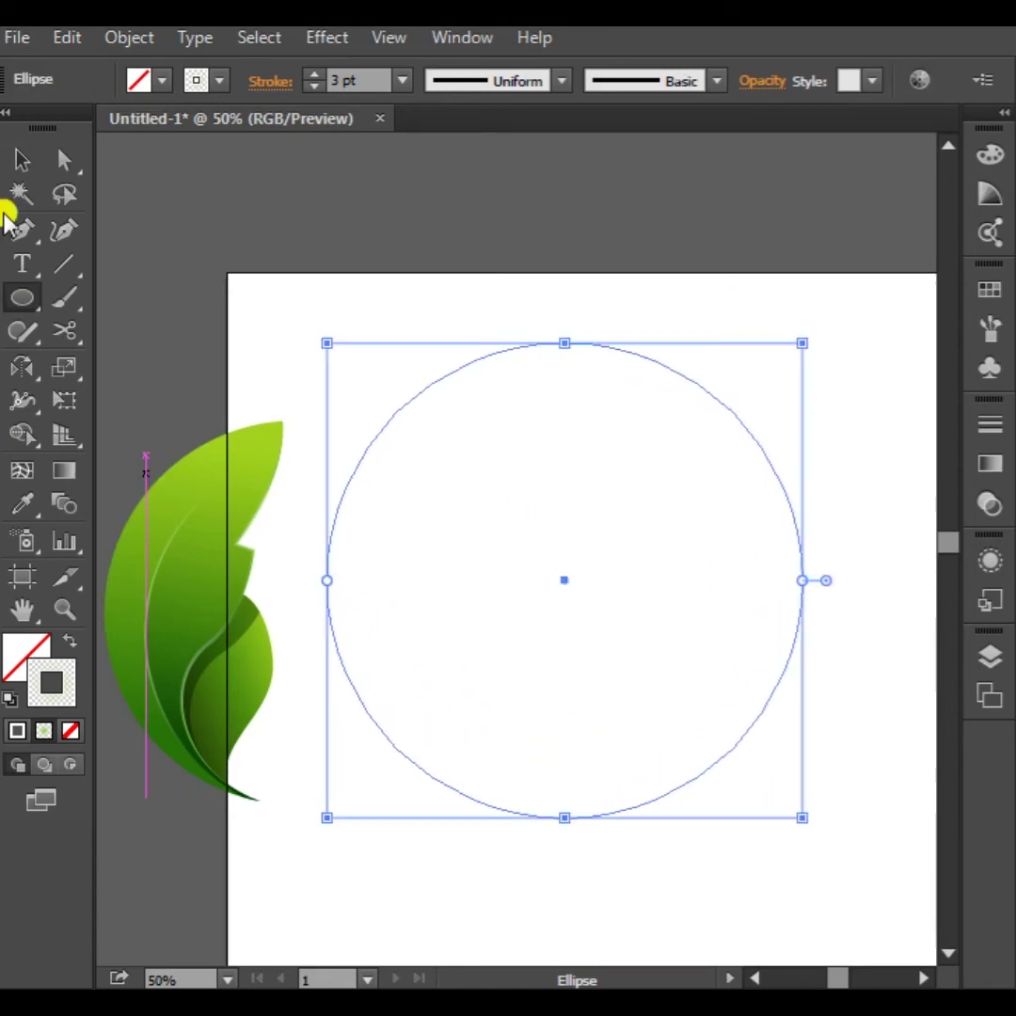
{"action": "left_click", "coordinate": [21, 160]}
{"action": "left_click", "coordinate": [55, 668]}
{"action": "double_click", "coordinate": [43, 663]}
{"action": "key", "text": "Escape"}
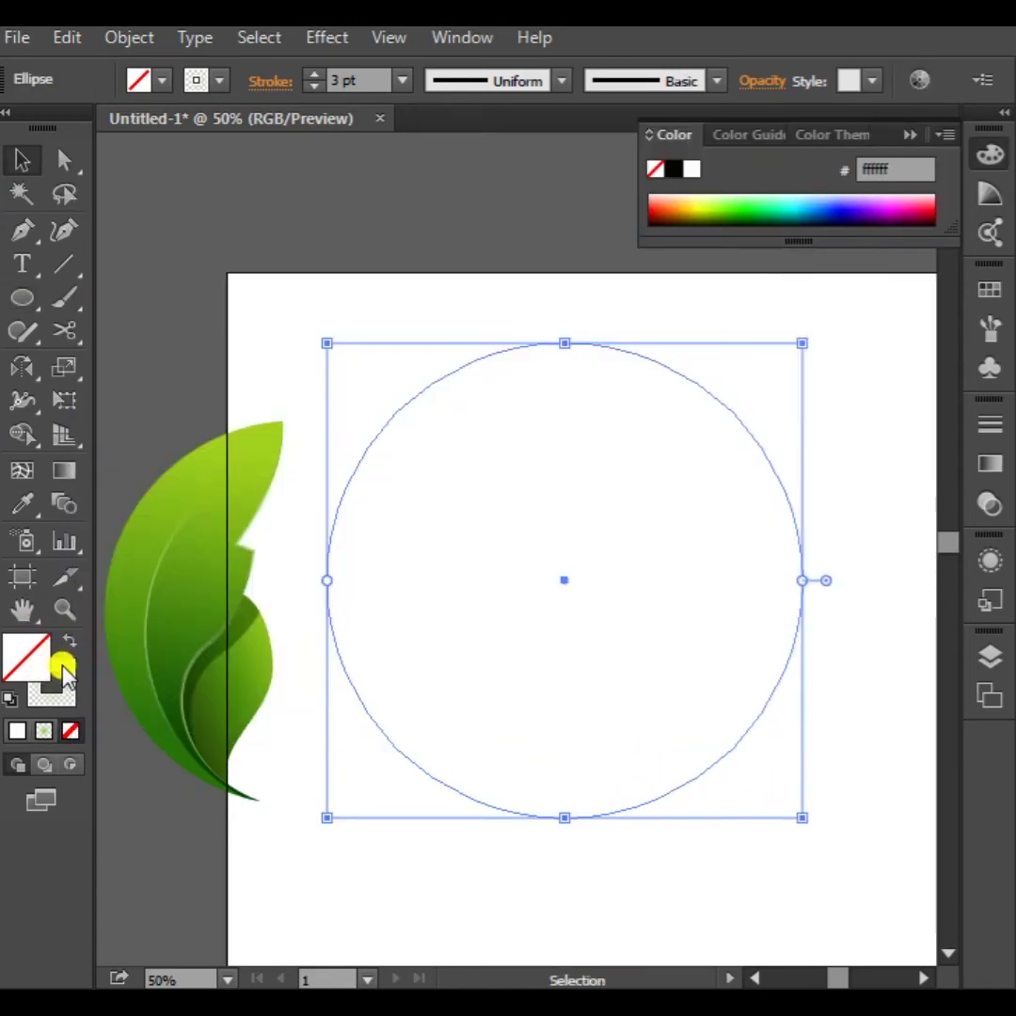
{"action": "double_click", "coordinate": [62, 669]}
{"action": "left_click", "coordinate": [194, 606]}
{"action": "left_click", "coordinate": [764, 303]}
{"action": "left_click", "coordinate": [576, 662]}
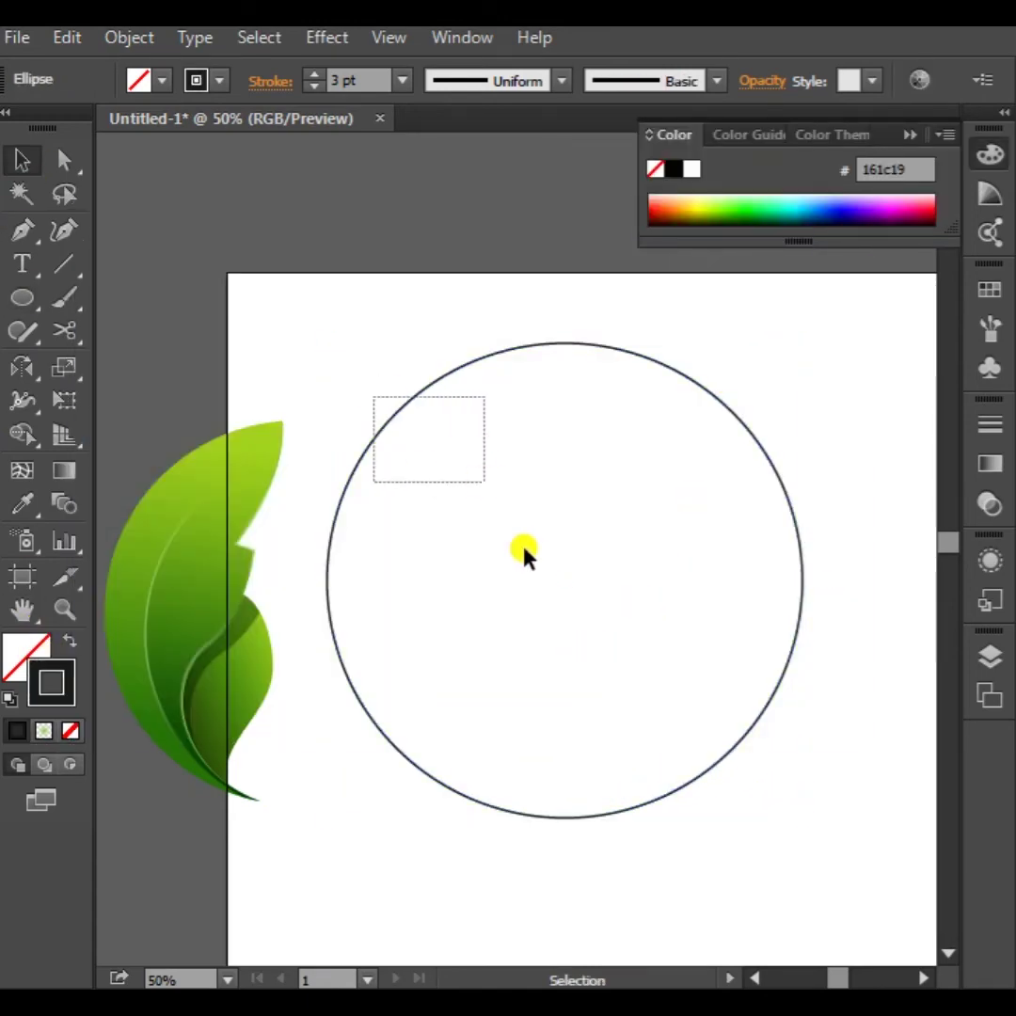
Add a smaller concentric copy of the circle inside it to form a ring
{"action": "left_click_drag", "start_coordinate": [803, 343], "coordinate": [712, 411], "text": "alt+shift"}
{"action": "left_click", "coordinate": [722, 475]}
{"action": "left_click_drag", "start_coordinate": [640, 647], "coordinate": [579, 665]}
Draw an upright rectangle as wide as the ring, from the circles' horizontal centre line down to the outer circle's bottom
{"action": "left_click_drag", "start_coordinate": [13, 303], "coordinate": [141, 297]}
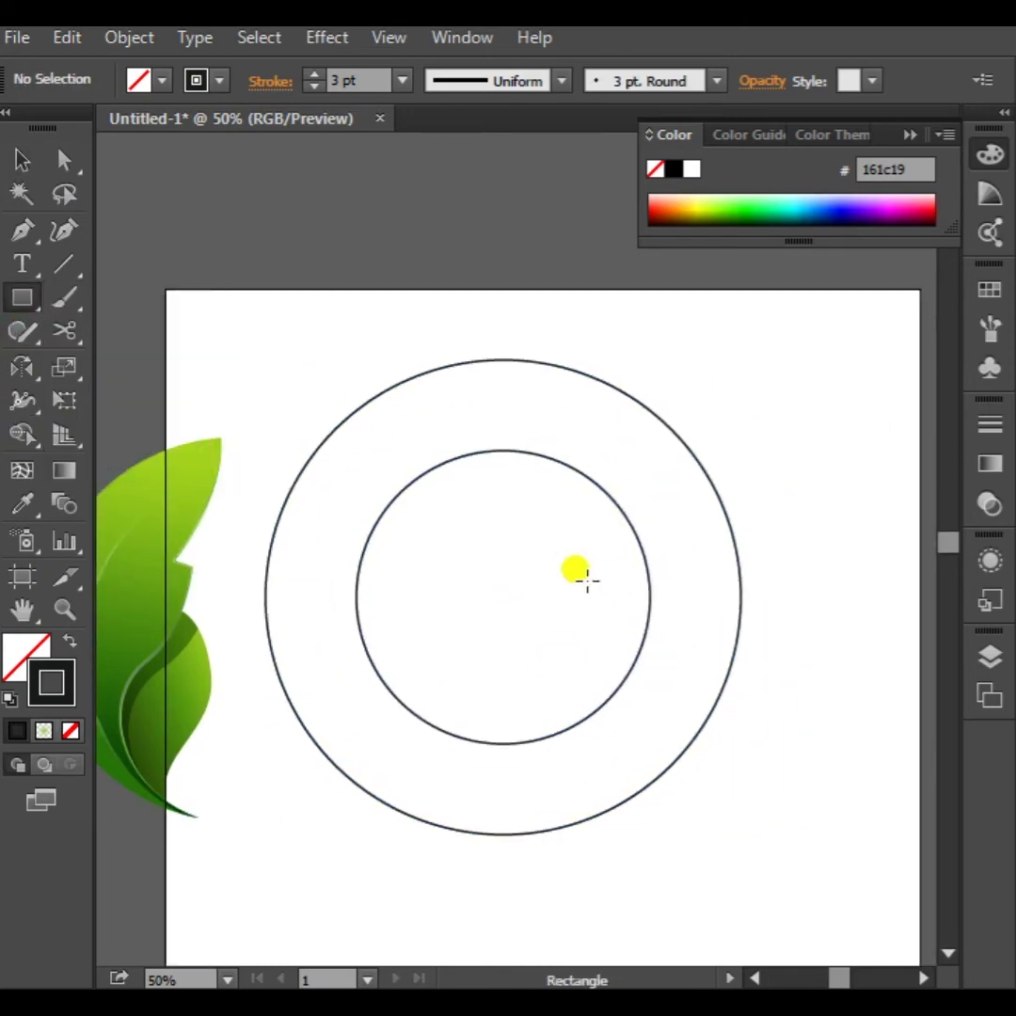
{"action": "left_click_drag", "start_coordinate": [651, 598], "coordinate": [741, 839]}
{"action": "left_click", "coordinate": [23, 160]}
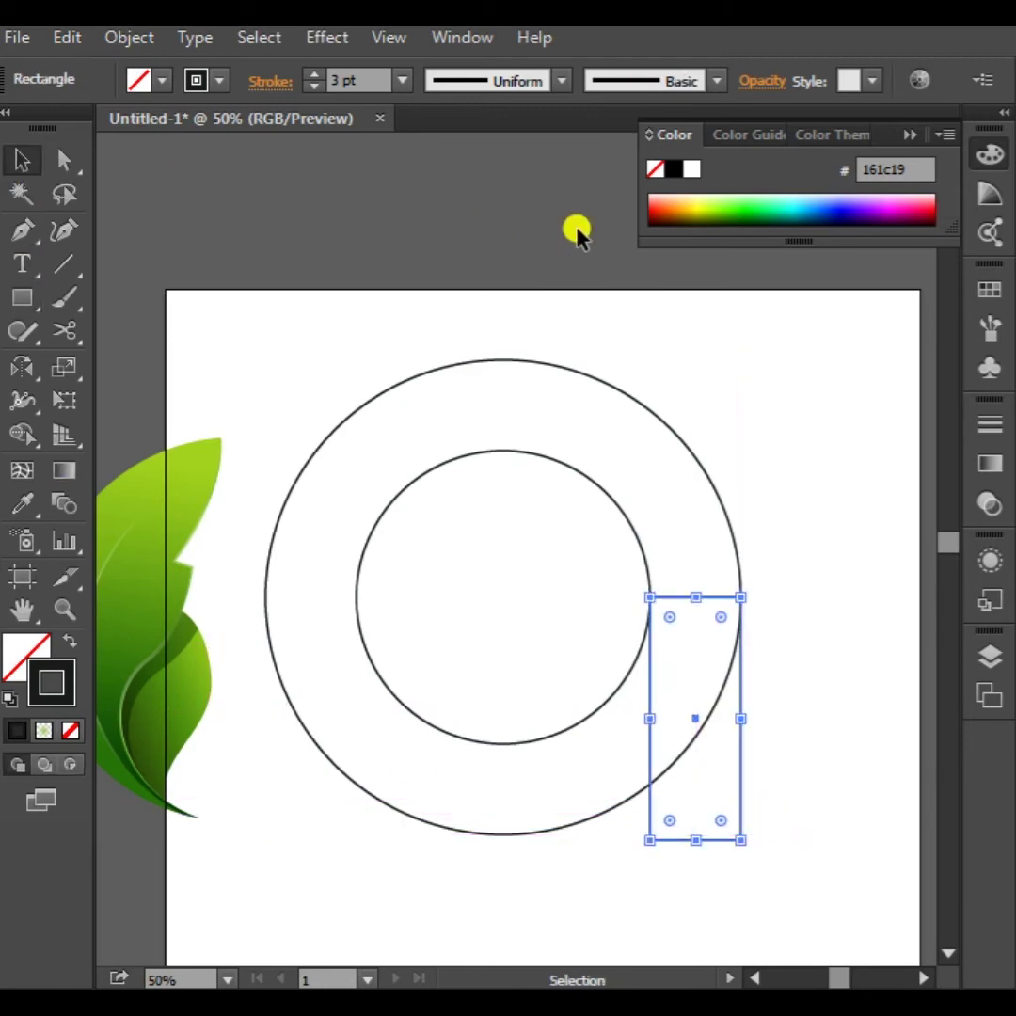
Turn the rectangle horizontal across the ring's right side and stack a copy of it edge to edge
{"action": "left_click", "coordinate": [731, 801]}
{"action": "left_click", "coordinate": [744, 805]}
{"action": "left_click_drag", "start_coordinate": [748, 585], "coordinate": [724, 698]}
{"action": "left_click", "coordinate": [734, 733]}
{"action": "left_click_drag", "start_coordinate": [546, 613], "coordinate": [548, 519]}
{"action": "left_click", "coordinate": [730, 844]}
{"action": "key", "text": "space"}
{"action": "left_click_drag", "start_coordinate": [764, 854], "coordinate": [390, 454]}
{"action": "left_click", "coordinate": [458, 618]}
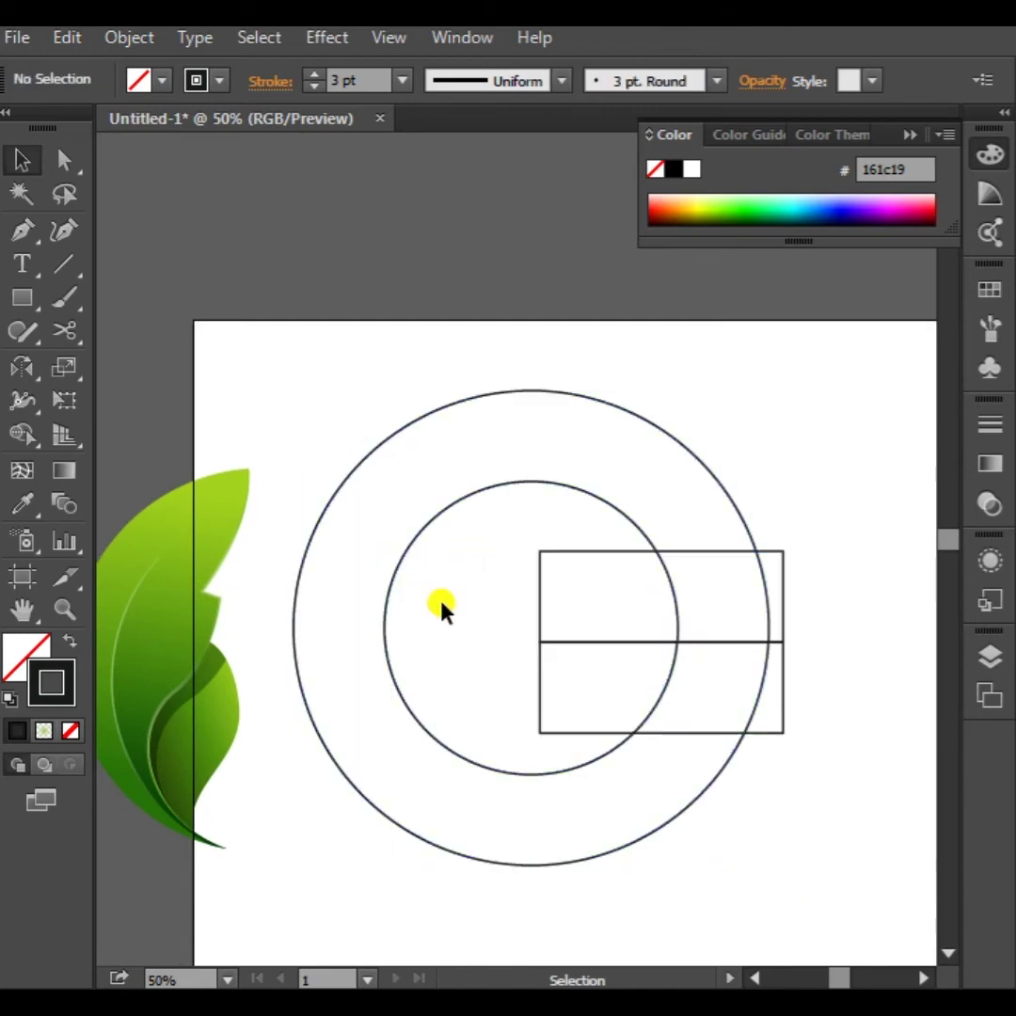
Turn the upper rectangle upright and enlarge it over the ring's upper-right part
{"action": "key", "text": "space"}
{"action": "left_click_drag", "start_coordinate": [456, 617], "coordinate": [492, 620]}
{"action": "left_click", "coordinate": [617, 554]}
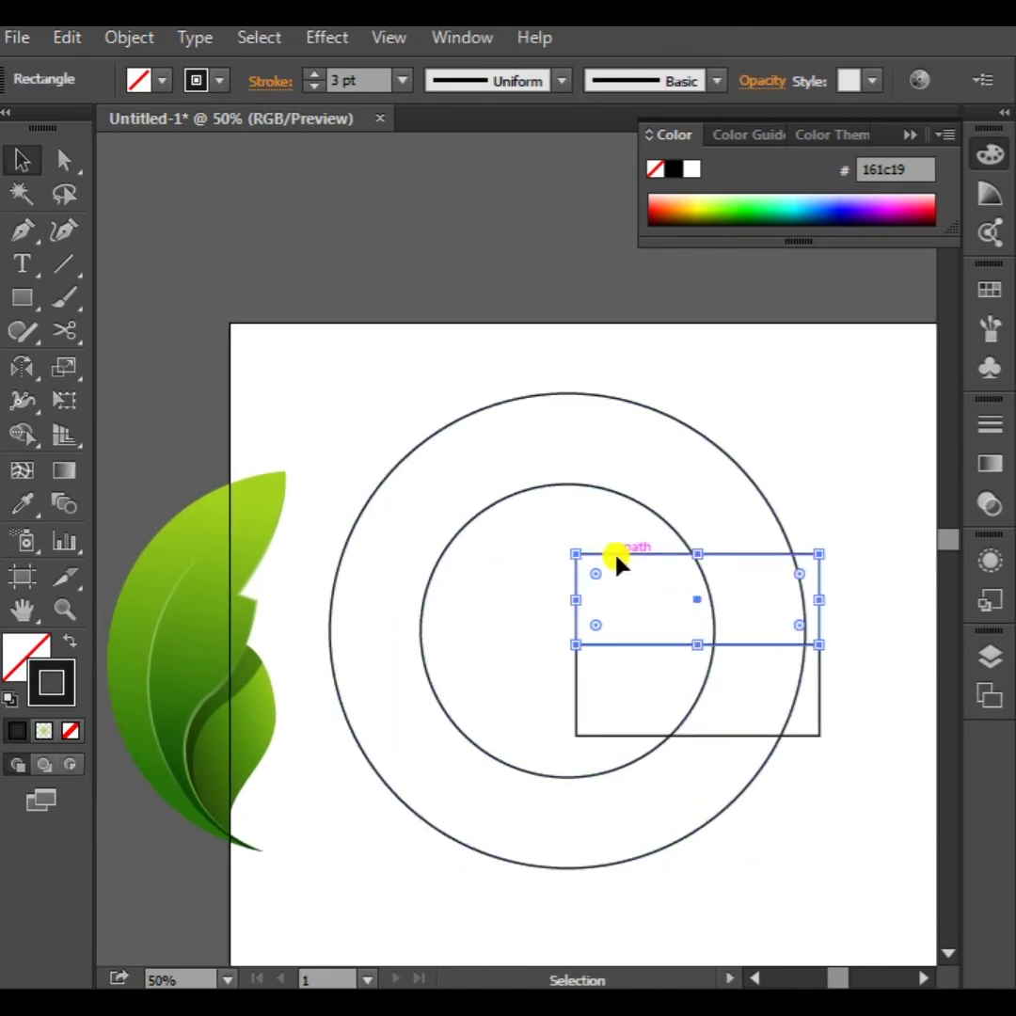
{"action": "left_click_drag", "start_coordinate": [820, 650], "coordinate": [819, 598]}
{"action": "key", "text": "ctrl+z"}
{"action": "left_click_drag", "start_coordinate": [744, 600], "coordinate": [819, 596]}
{"action": "key", "text": "ctrl+z"}
{"action": "left_click_drag", "start_coordinate": [735, 479], "coordinate": [735, 370]}
{"action": "left_click", "coordinate": [882, 527]}
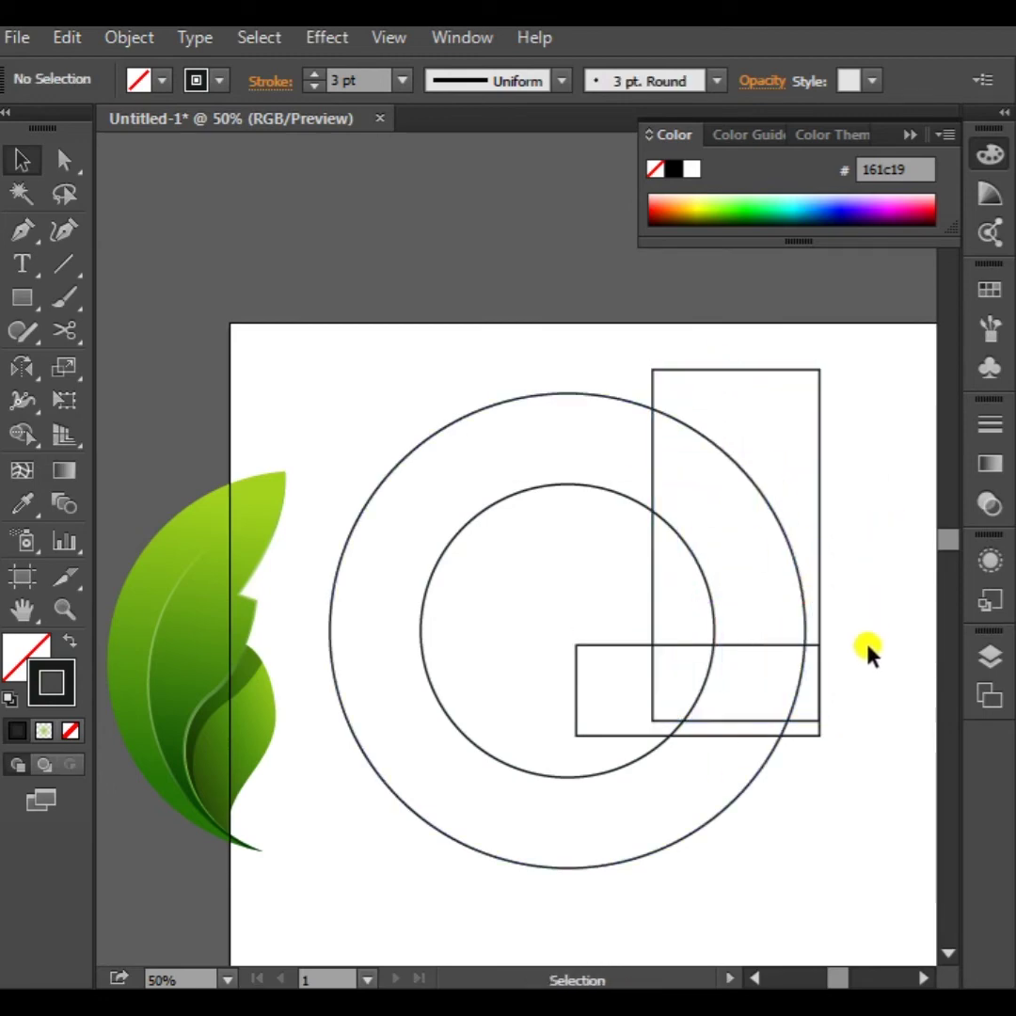
Tilt the tall rectangle clockwise and widen it so one corner meets the circles' centre
{"action": "left_click", "coordinate": [821, 576]}
{"action": "left_click_drag", "start_coordinate": [839, 358], "coordinate": [904, 460]}
{"action": "left_click_drag", "start_coordinate": [798, 594], "coordinate": [869, 721]}
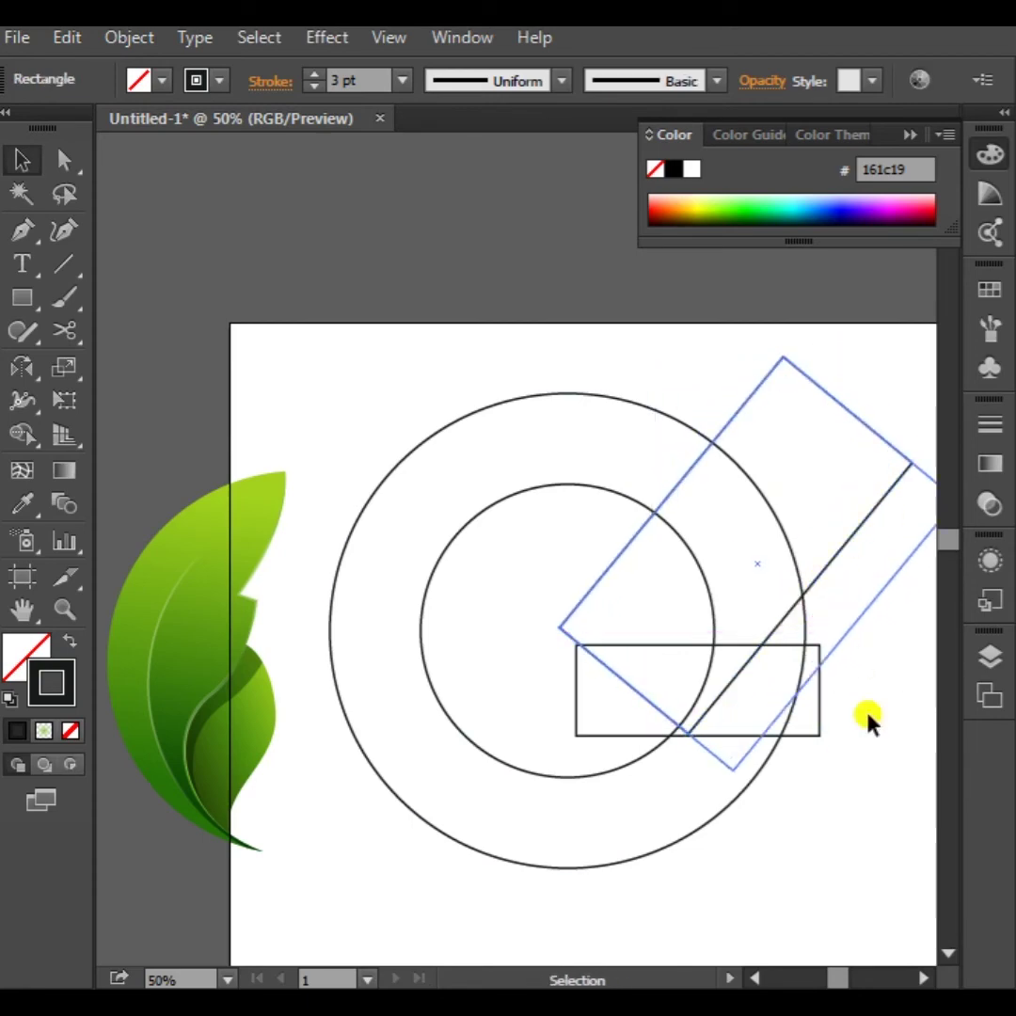
Raise the lower rectangle to the circles' horizontal centre line and extend its left end past the centre
{"action": "left_click", "coordinate": [838, 863]}
{"action": "left_click", "coordinate": [577, 686]}
{"action": "left_click_drag", "start_coordinate": [570, 677], "coordinate": [562, 641]}
Merge the ring's remaining part and the lower rectangle into one G shape with Shape Builder
{"action": "left_click_drag", "start_coordinate": [553, 588], "coordinate": [551, 585]}
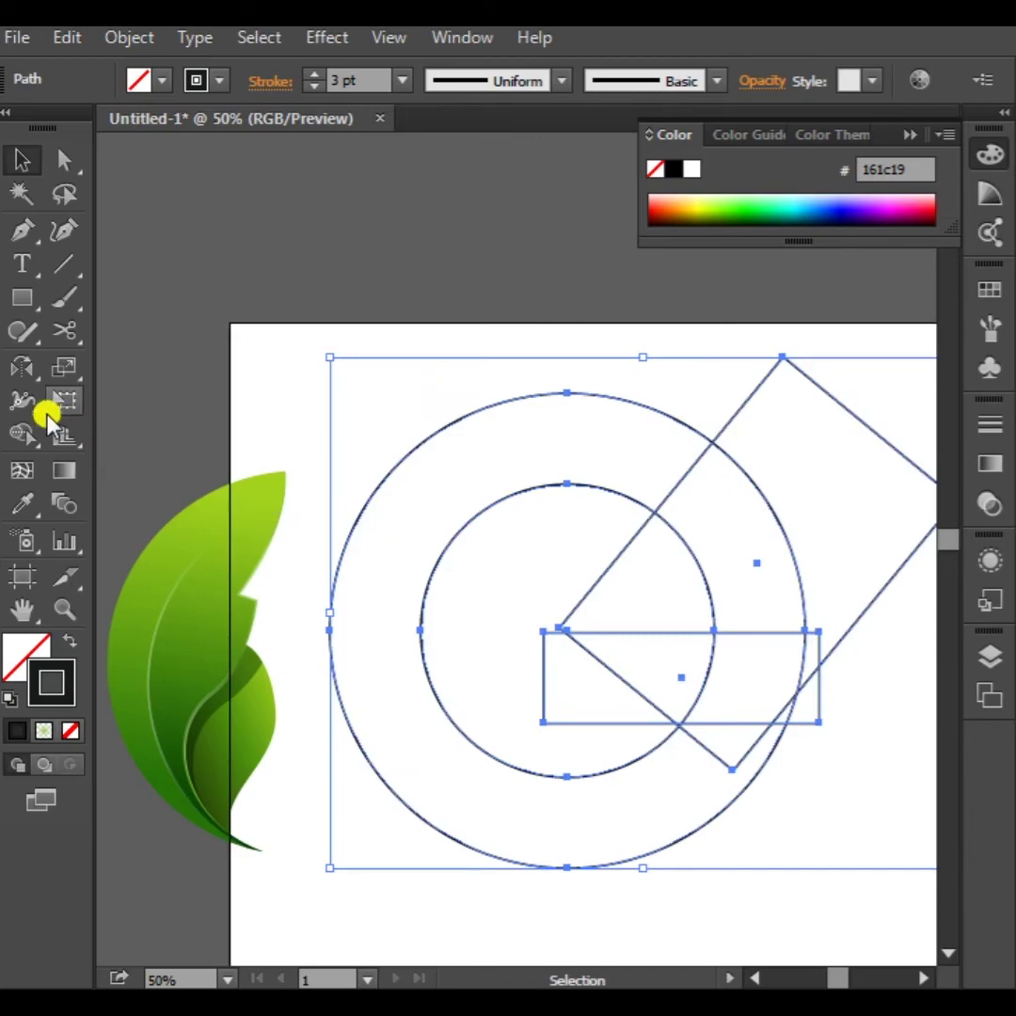
{"action": "left_click", "coordinate": [22, 434]}
{"action": "mouse_move", "coordinate": [581, 691]}
{"action": "left_mouse_down"}
{"action": "mouse_move", "coordinate": [765, 701]}
{"action": "mouse_move", "coordinate": [750, 749]}
{"action": "mouse_move", "coordinate": [780, 713]}
{"action": "mouse_move", "coordinate": [786, 727]}
{"action": "mouse_move", "coordinate": [783, 708]}
{"action": "mouse_move", "coordinate": [706, 768]}
{"action": "mouse_move", "coordinate": [559, 665]}
{"action": "mouse_move", "coordinate": [417, 659]}
{"action": "mouse_move", "coordinate": [490, 654]}
{"action": "left_mouse_up"}
{"action": "scroll", "coordinate": [785, 729], "scroll_direction": "up", "scroll_amount": 2}
{"action": "scroll", "coordinate": [491, 654], "scroll_direction": "down", "scroll_amount": 2}
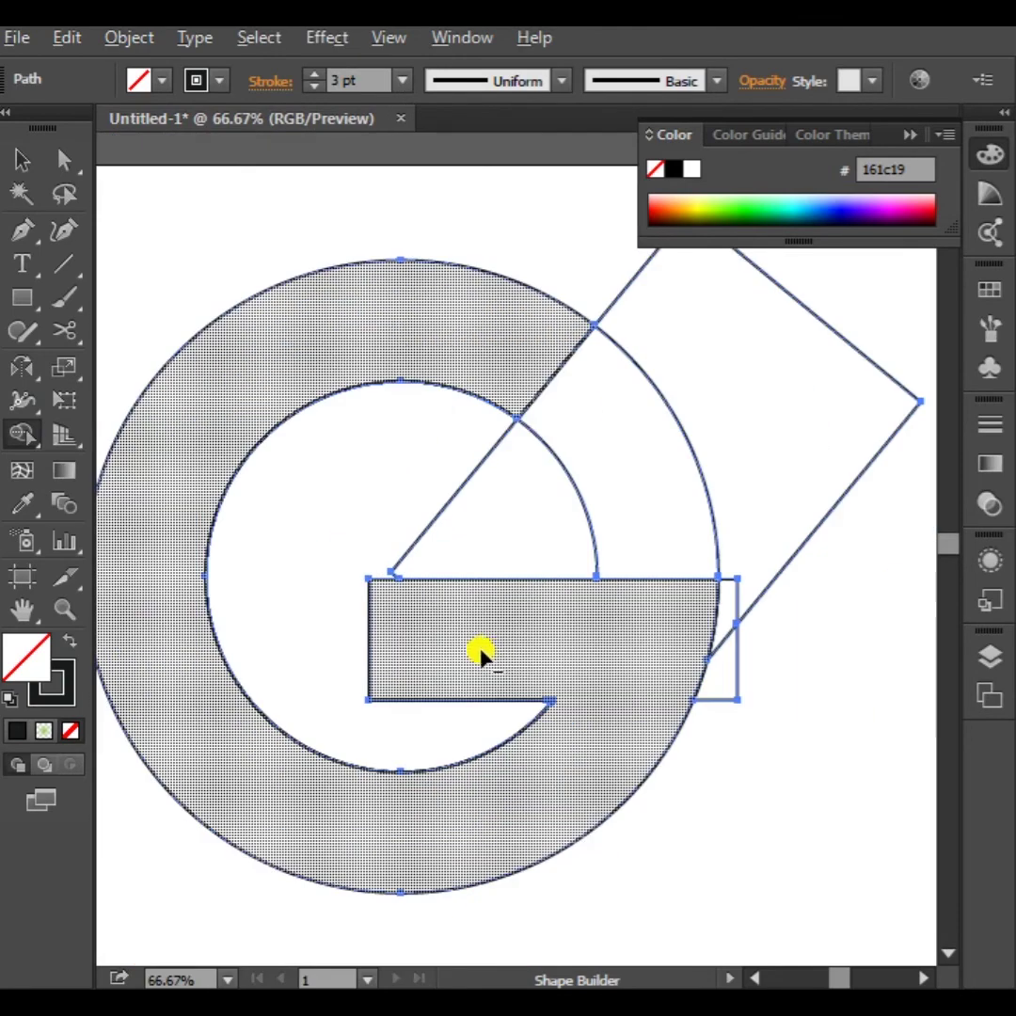
Delete the tilted rectangle and the leftover ring pieces around the G shape
{"action": "left_click", "coordinate": [22, 160]}
{"action": "left_click_drag", "start_coordinate": [621, 807], "coordinate": [448, 741]}
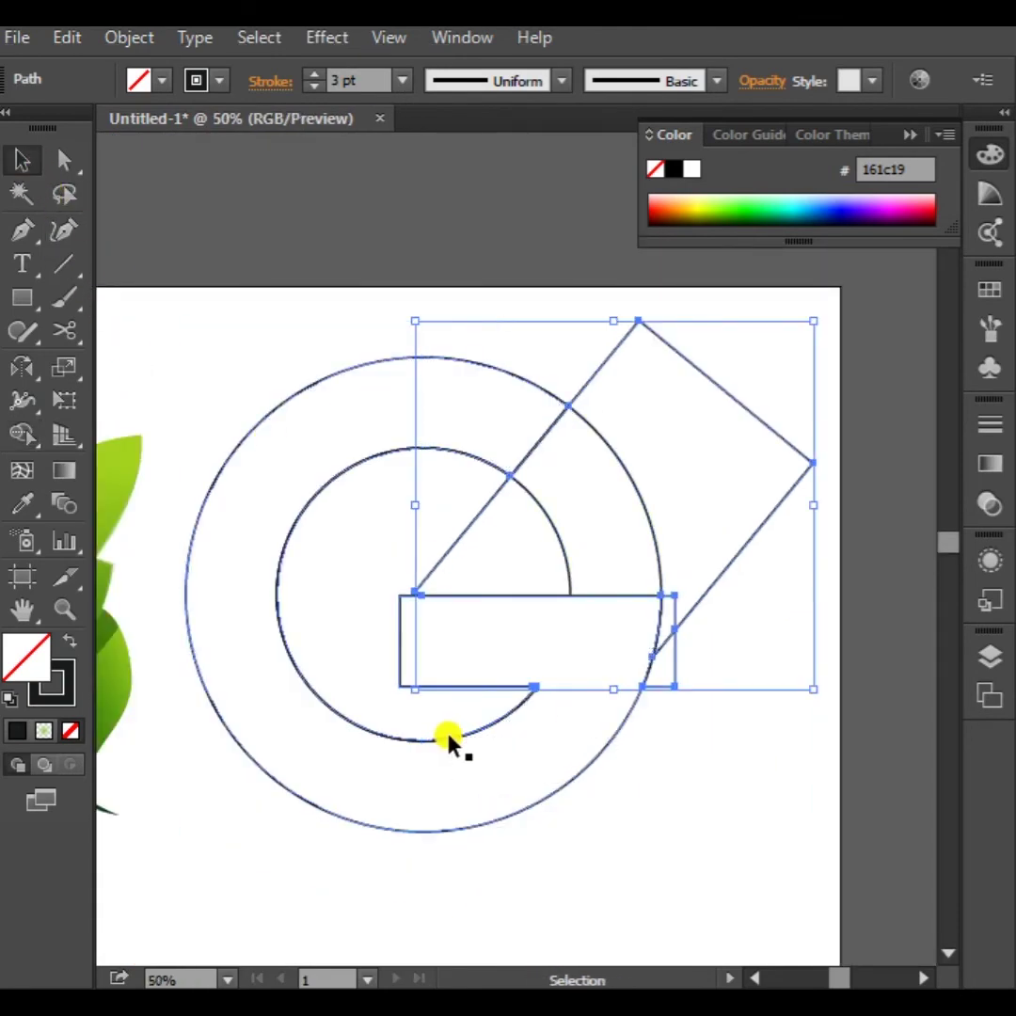
{"action": "key", "text": "Delete"}
{"action": "left_click", "coordinate": [553, 537]}
{"action": "left_click_drag", "start_coordinate": [551, 530], "coordinate": [701, 510]}
{"action": "key", "text": "Delete"}
Move the leaf group onto the G's left side, enlarging and rotating it slightly to follow the curve
{"action": "left_click_drag", "start_coordinate": [610, 792], "coordinate": [742, 805]}
{"action": "scroll", "coordinate": [742, 805], "scroll_direction": "down", "scroll_amount": 1}
{"action": "left_click_drag", "start_coordinate": [435, 846], "coordinate": [381, 790]}
{"action": "left_click_drag", "start_coordinate": [358, 730], "coordinate": [490, 721]}
{"action": "left_click_drag", "start_coordinate": [546, 546], "coordinate": [569, 513]}
{"action": "left_click_drag", "start_coordinate": [567, 803], "coordinate": [553, 808]}
{"action": "left_click", "coordinate": [586, 862]}
{"action": "scroll", "coordinate": [601, 864], "scroll_direction": "up", "scroll_amount": 1}
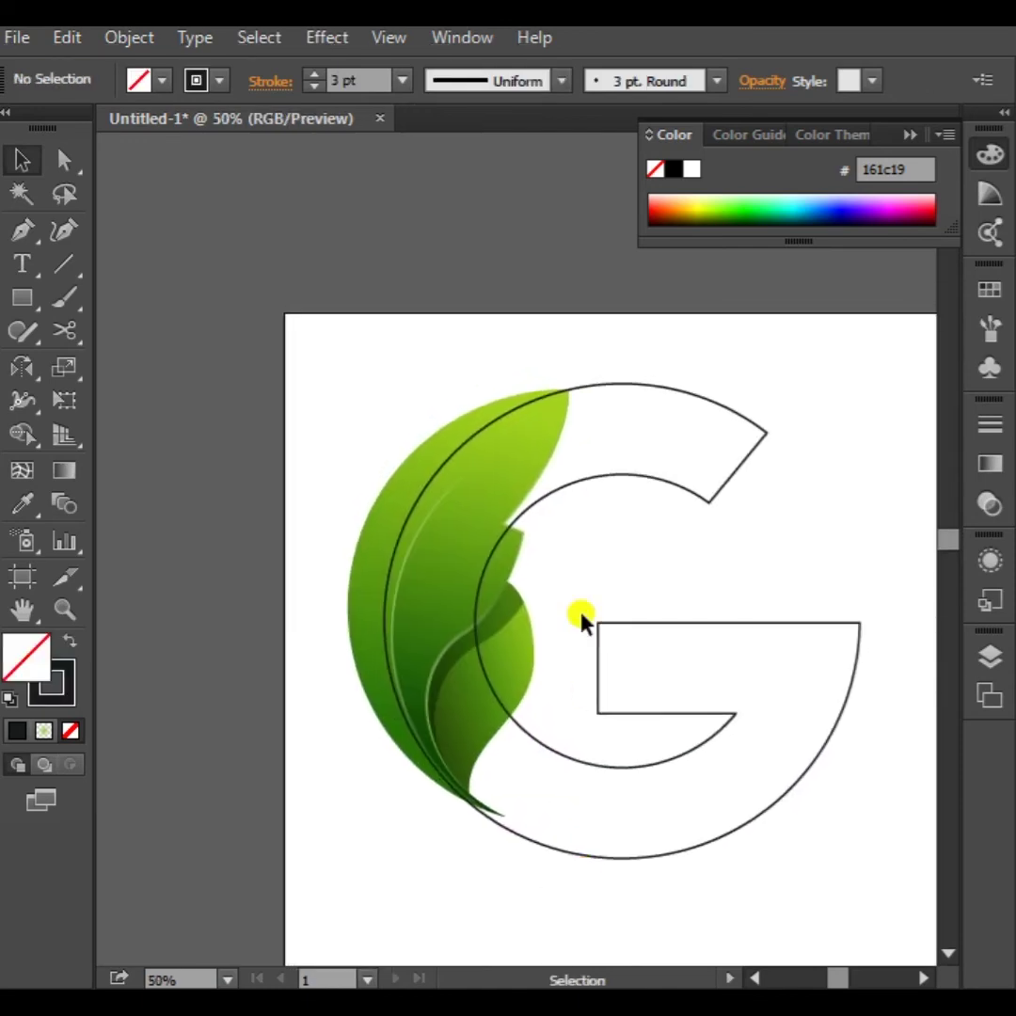
Place a copy of the leaf group beside the artboard and bring the leaf on the G in front of its outline
{"action": "left_click", "coordinate": [498, 475]}
{"action": "scroll", "coordinate": [510, 517], "scroll_direction": "down", "scroll_amount": 1}
{"action": "left_click_drag", "start_coordinate": [510, 518], "coordinate": [386, 563]}
{"action": "left_click", "coordinate": [612, 610]}
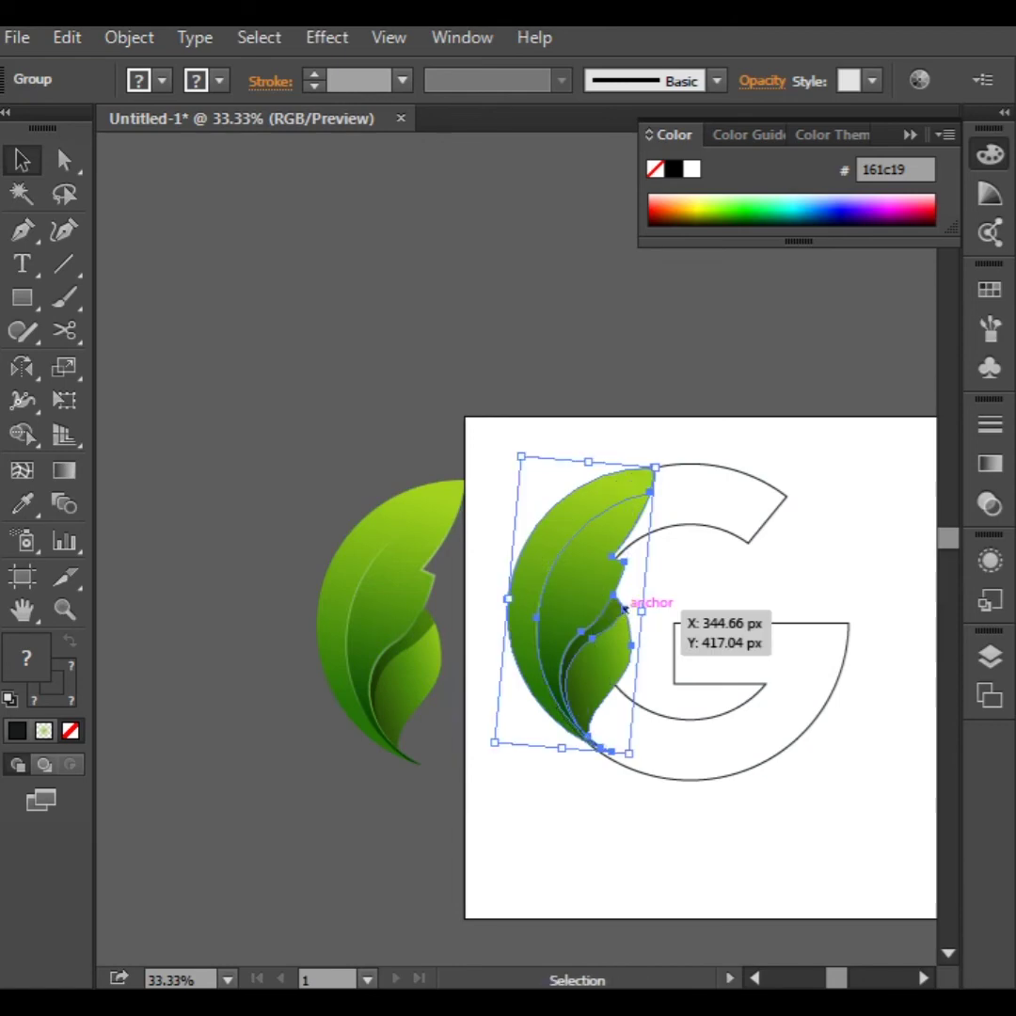
{"action": "left_click", "coordinate": [648, 833]}
{"action": "scroll", "coordinate": [610, 738], "scroll_direction": "up", "scroll_amount": 1}
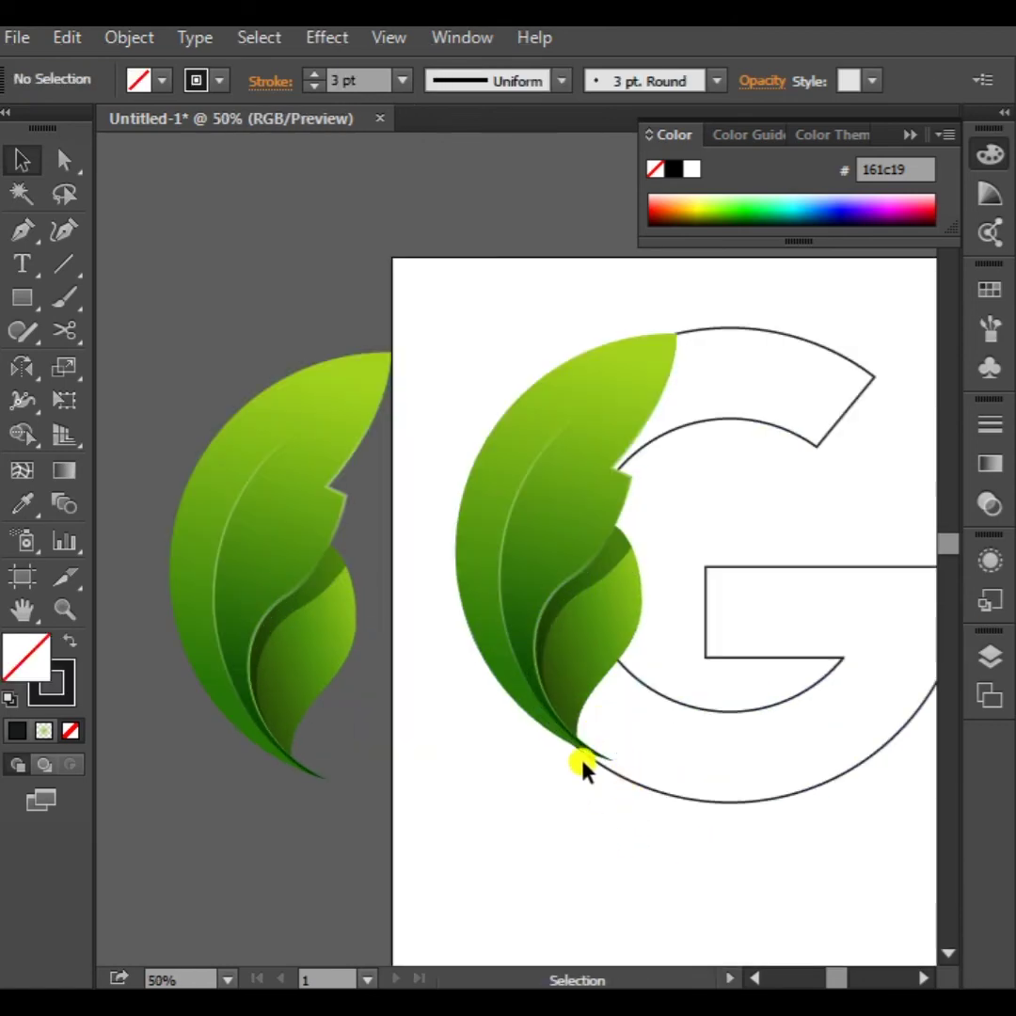
Delete the leaf copy beside the artboard and slightly enlarge the leaf on the G
{"action": "left_click", "coordinate": [608, 769]}
{"action": "left_click", "coordinate": [315, 654]}
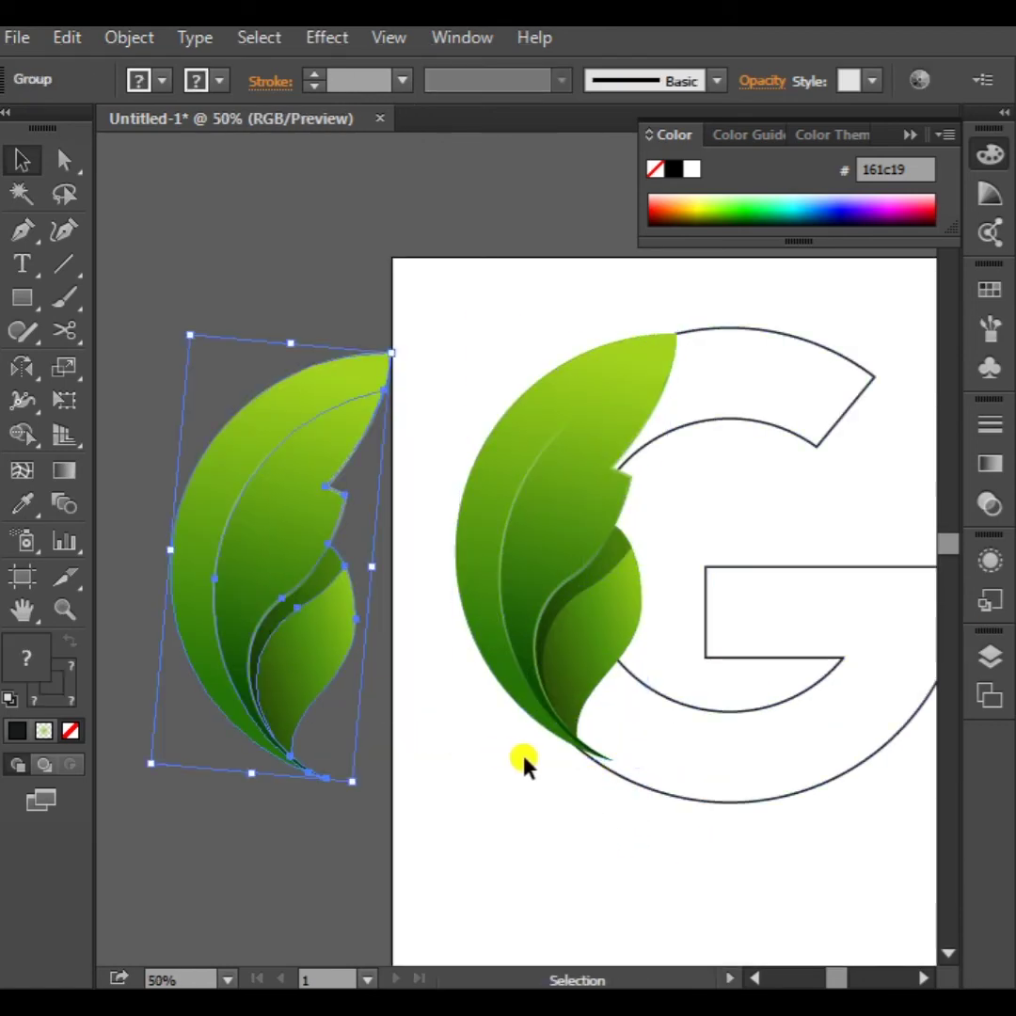
{"action": "key", "text": "Delete"}
{"action": "left_click", "coordinate": [593, 680]}
{"action": "left_click_drag", "start_coordinate": [639, 763], "coordinate": [653, 783]}
{"action": "left_click", "coordinate": [603, 847]}
{"action": "left_click_drag", "start_coordinate": [603, 853], "coordinate": [653, 869]}
Copy the enlarged leaf group beside the artboard and try to unite its pieces with Pathfinder
{"action": "left_click_drag", "start_coordinate": [623, 665], "coordinate": [328, 715], "text": "alt"}
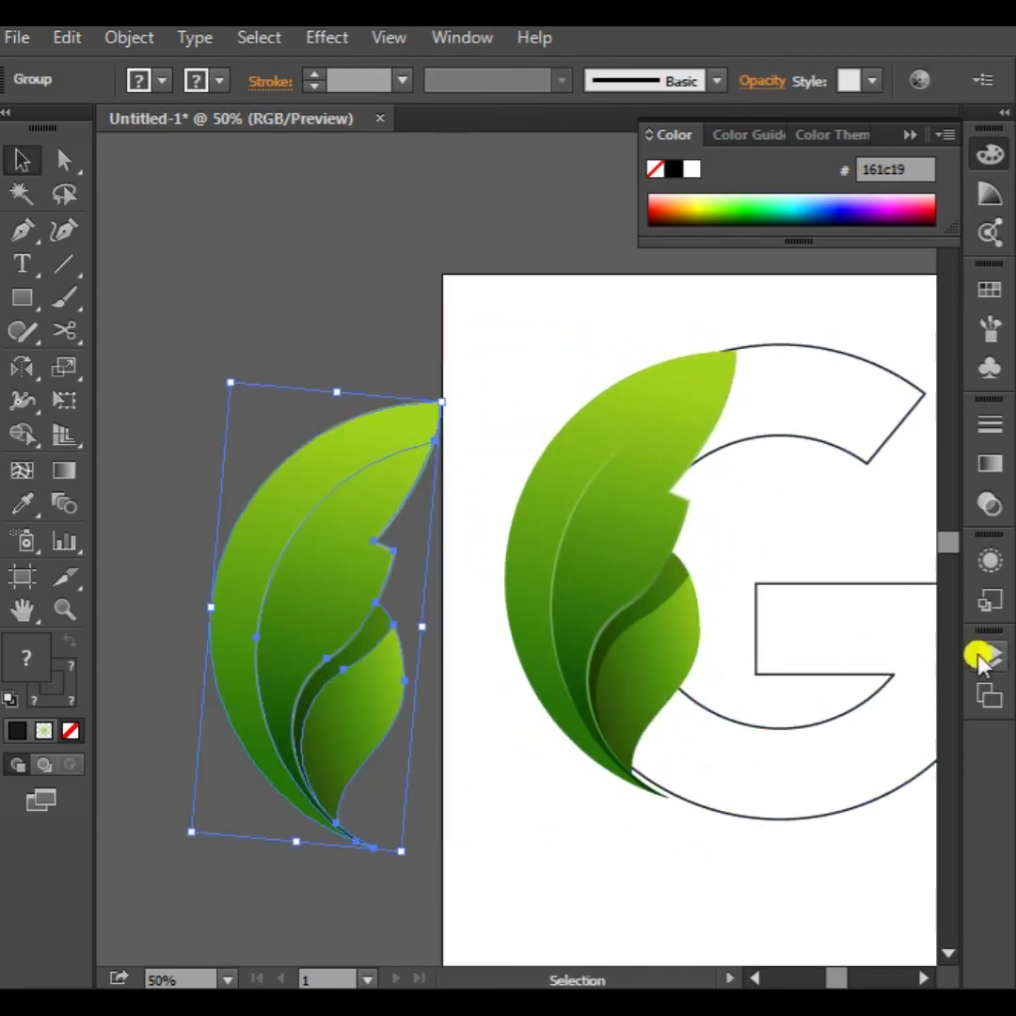
{"action": "left_click", "coordinate": [465, 39]}
{"action": "left_click", "coordinate": [591, 923]}
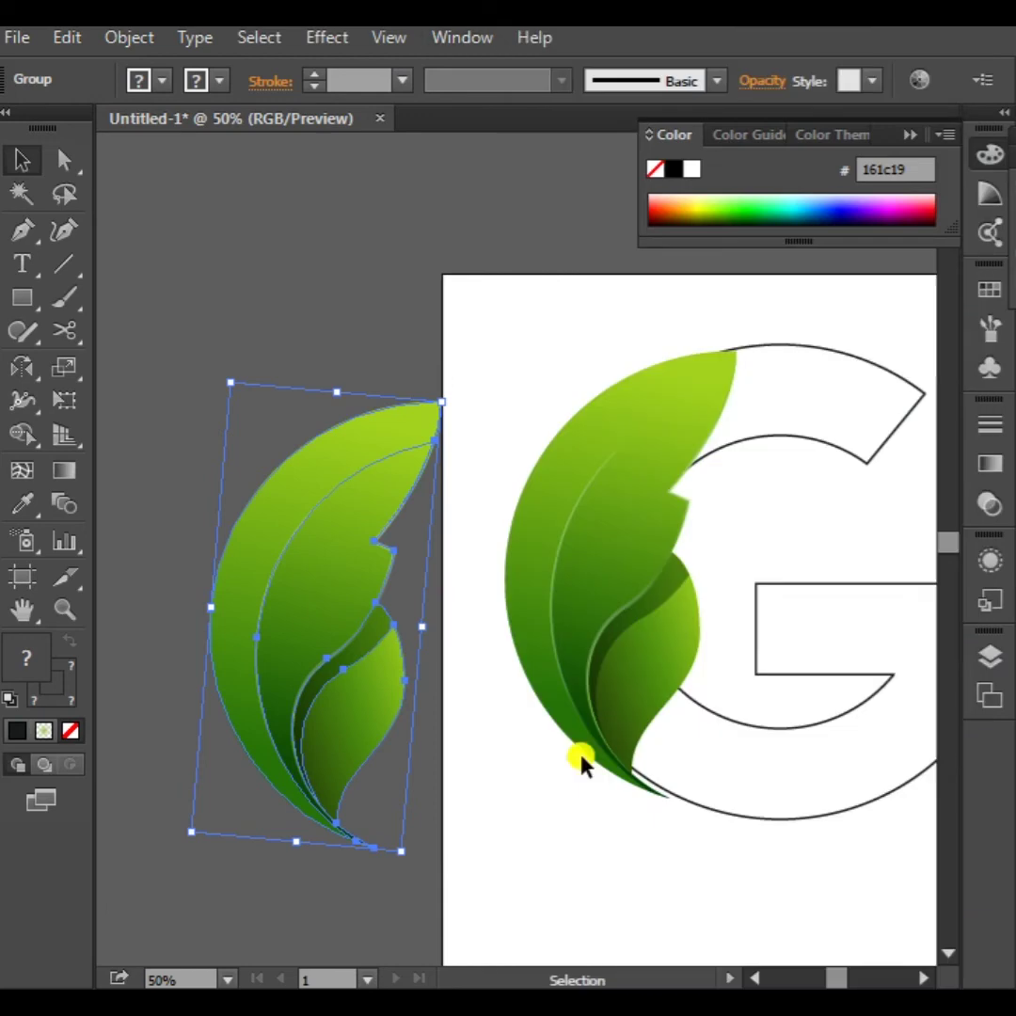
{"action": "left_click", "coordinate": [588, 354]}
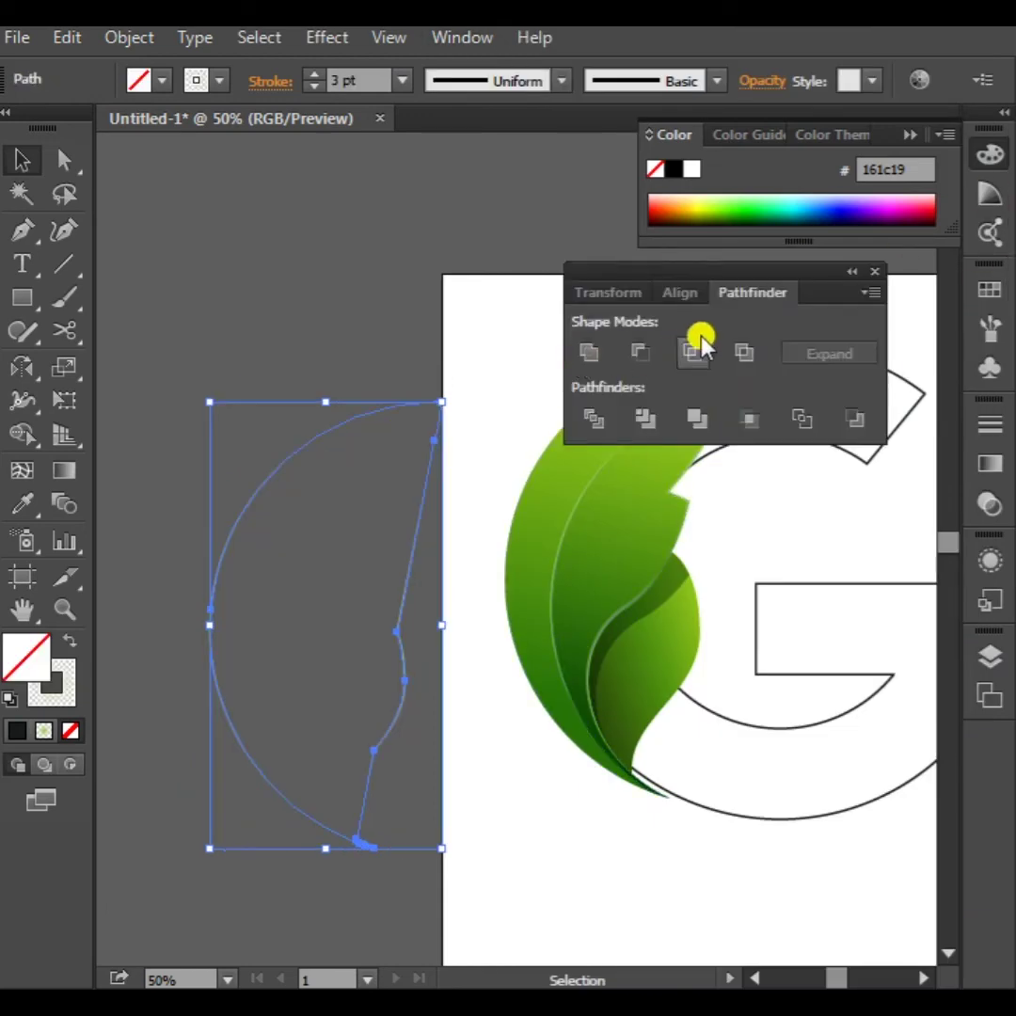
{"action": "key", "text": "ctrl+z"}
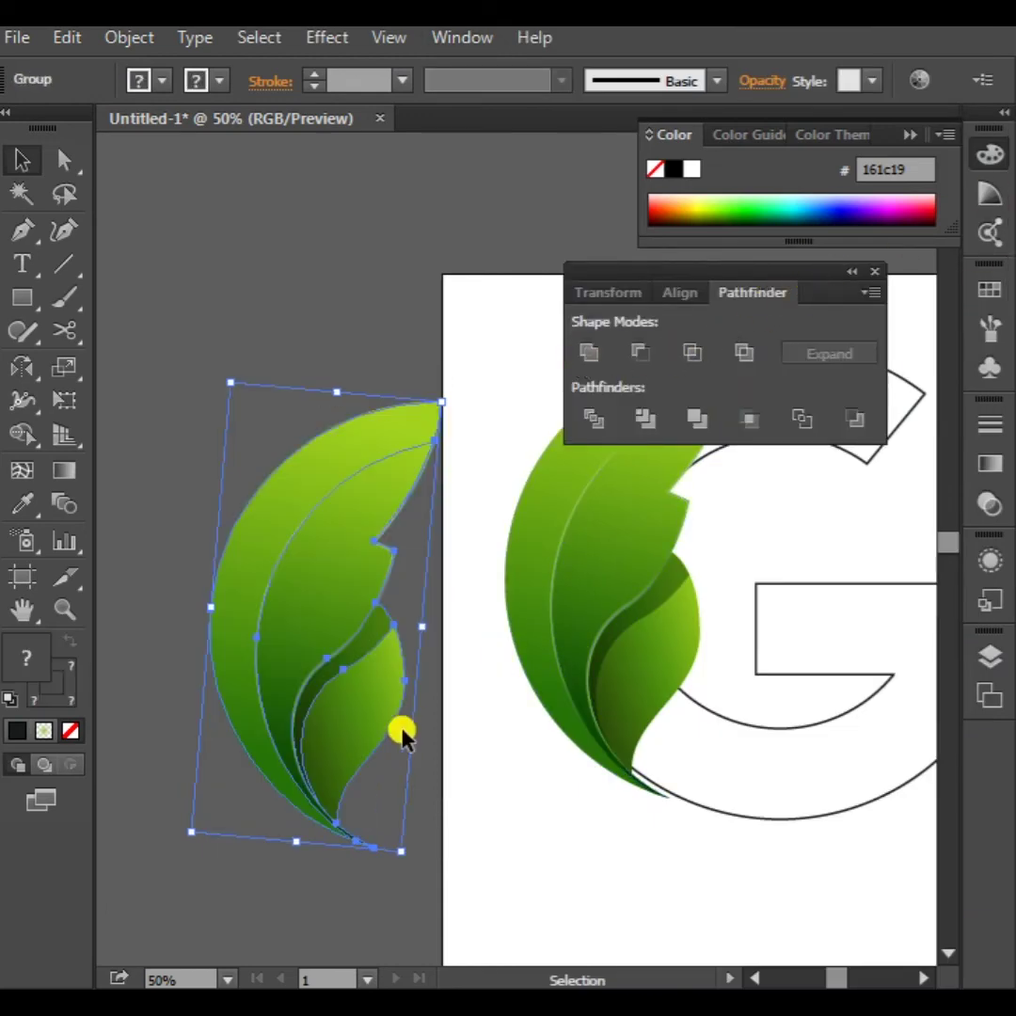
Delete the inner shadow shape and the light edge lines inside the leaf copy's group
{"action": "left_click", "coordinate": [410, 722]}
{"action": "left_click", "coordinate": [393, 471]}
{"action": "double_click", "coordinate": [350, 489]}
{"action": "left_click", "coordinate": [413, 519]}
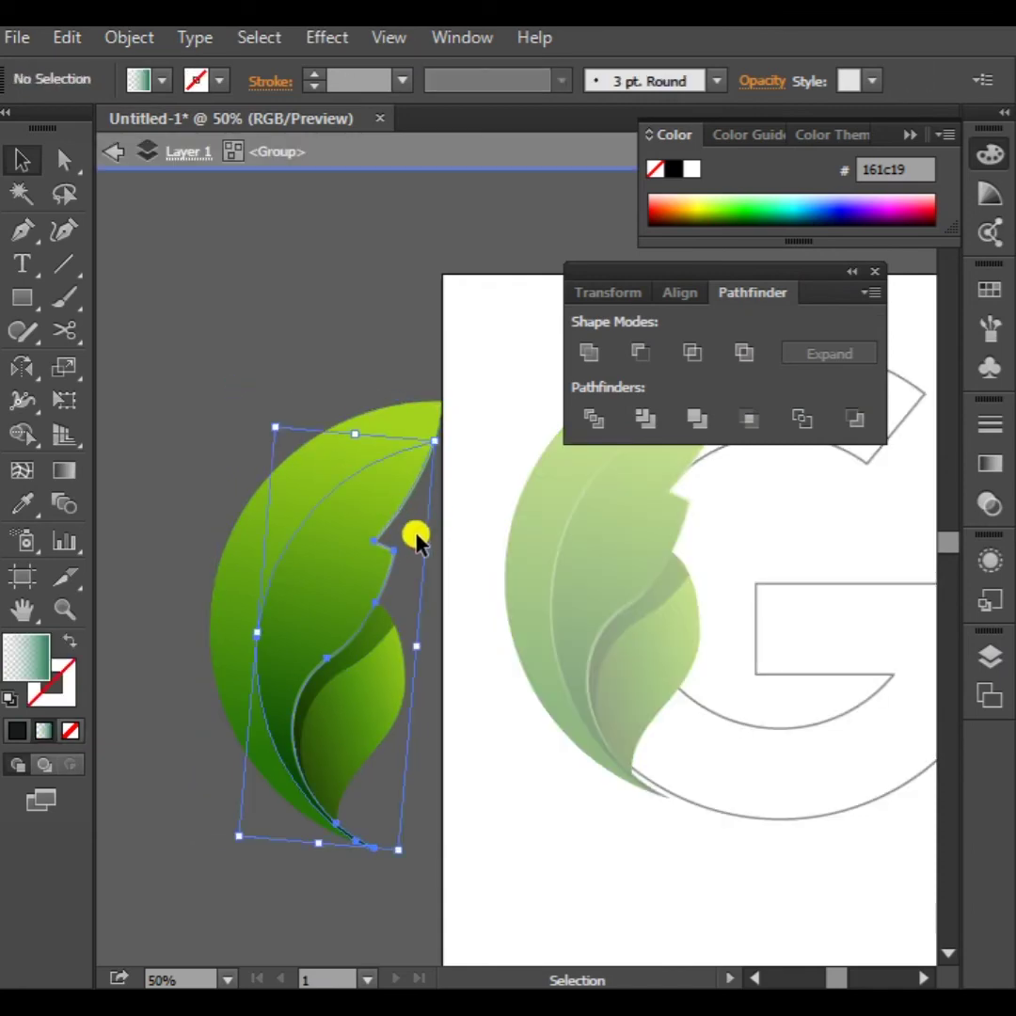
{"action": "left_click", "coordinate": [425, 621]}
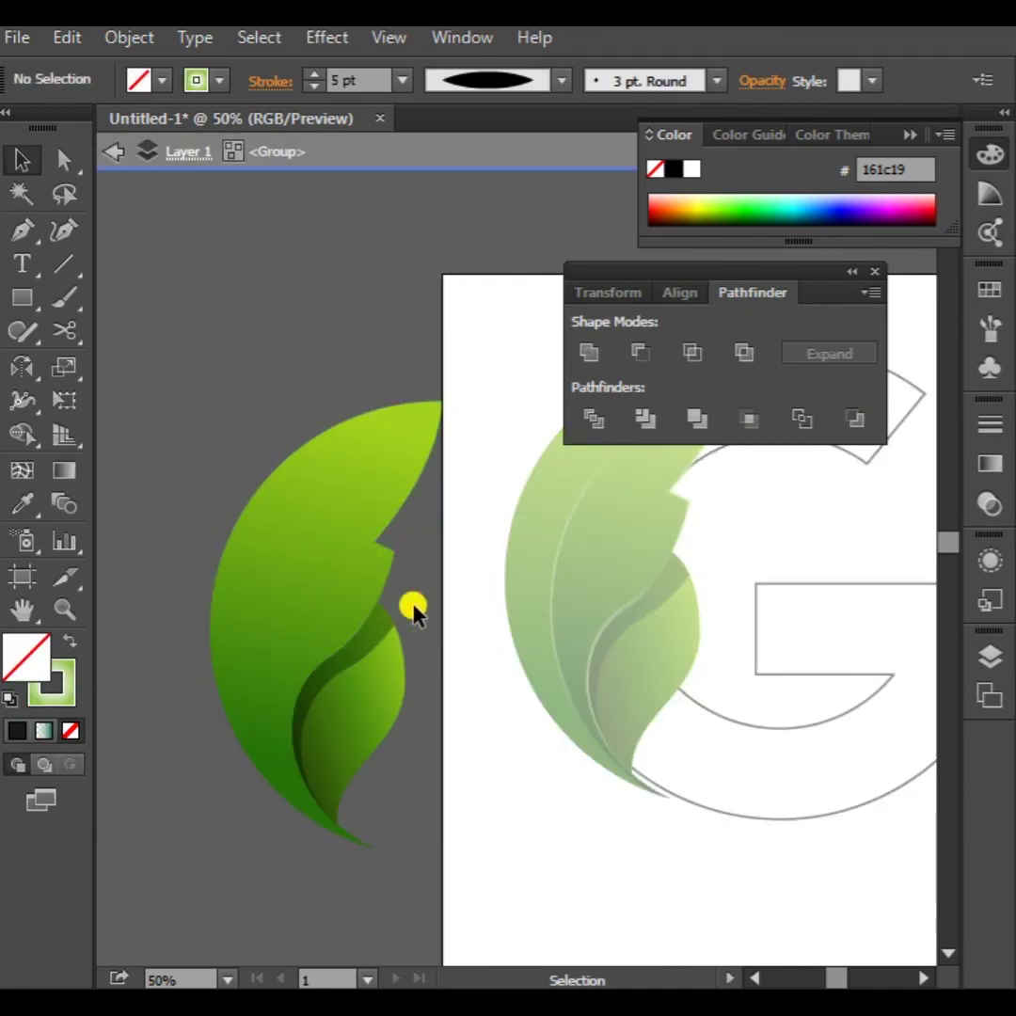
{"action": "double_click", "coordinate": [424, 789]}
Unite the leaf copy's remaining pieces into one silhouette with Pathfinder
{"action": "left_click", "coordinate": [391, 798]}
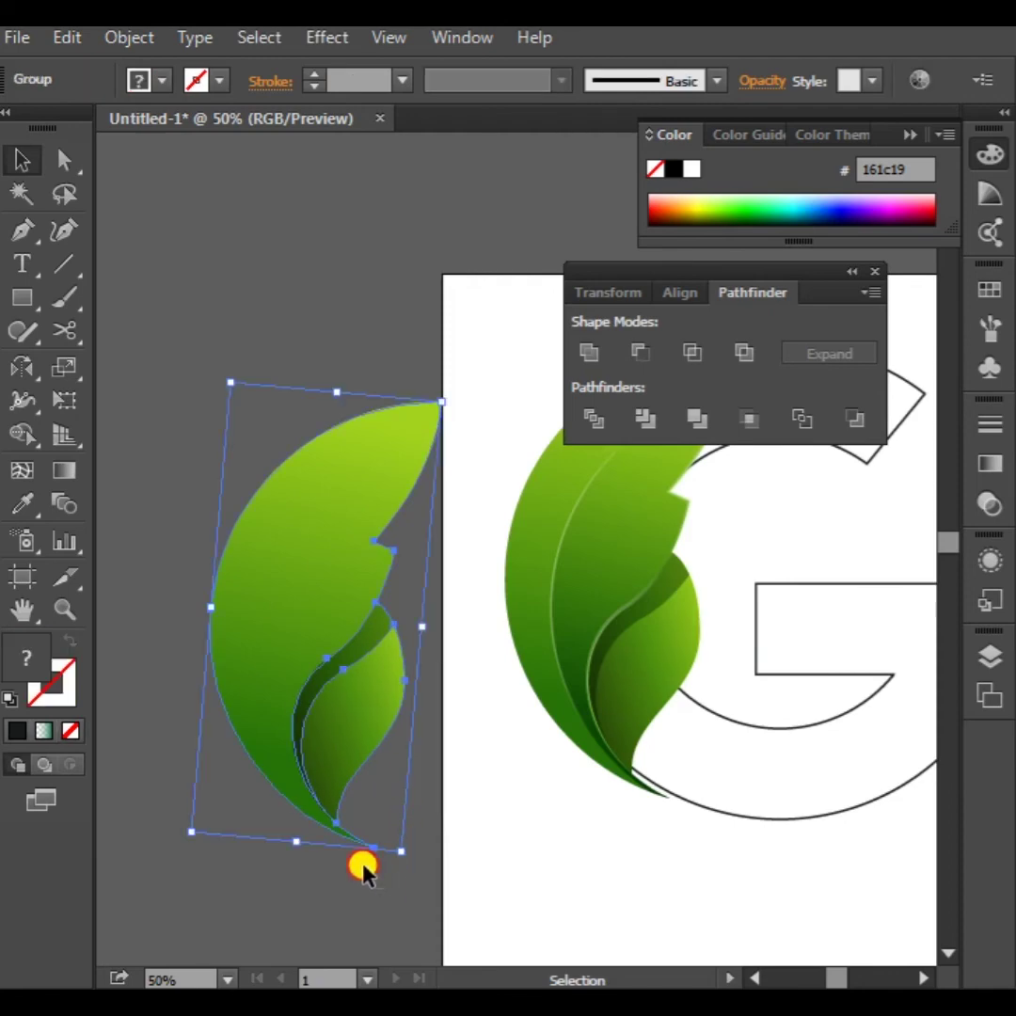
{"action": "left_click", "coordinate": [577, 358]}
{"action": "left_click", "coordinate": [871, 274]}
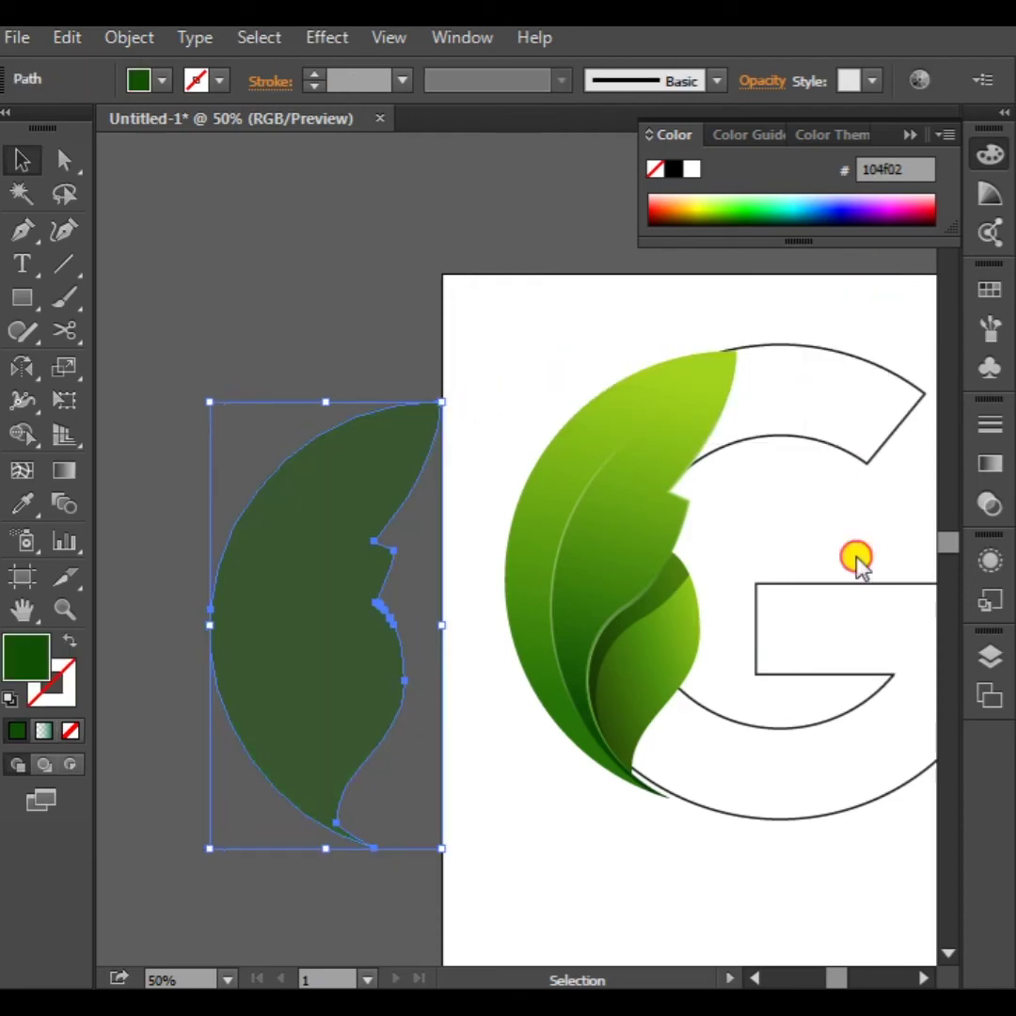
Try to offset the leaf silhouette's outline by 20 px with Miter joins
{"action": "left_click", "coordinate": [146, 37]}
{"action": "mouse_move", "coordinate": [282, 565]}
{"action": "left_click", "coordinate": [658, 666]}
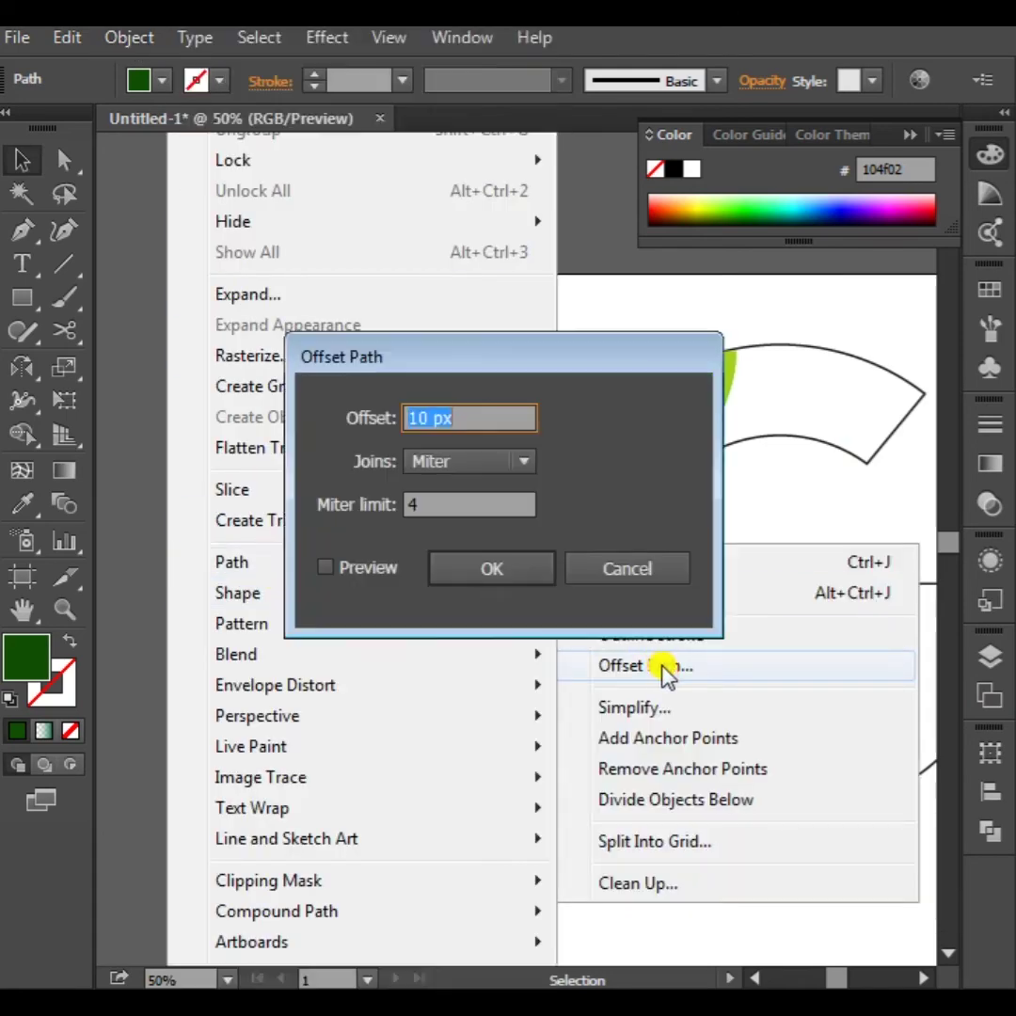
{"action": "left_click", "coordinate": [372, 567]}
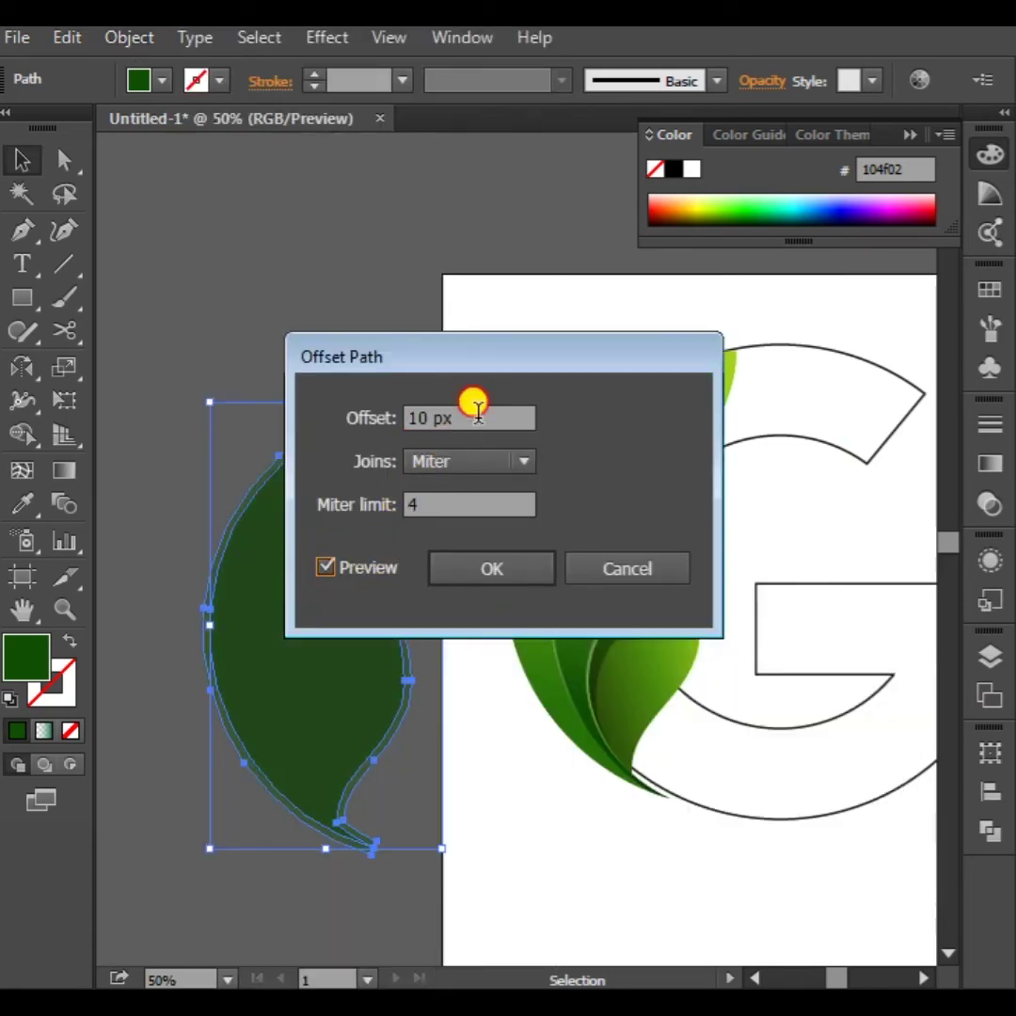
{"action": "left_click_drag", "start_coordinate": [471, 412], "coordinate": [356, 436]}
{"action": "type", "text": "20"}
{"action": "key", "text": "Return"}
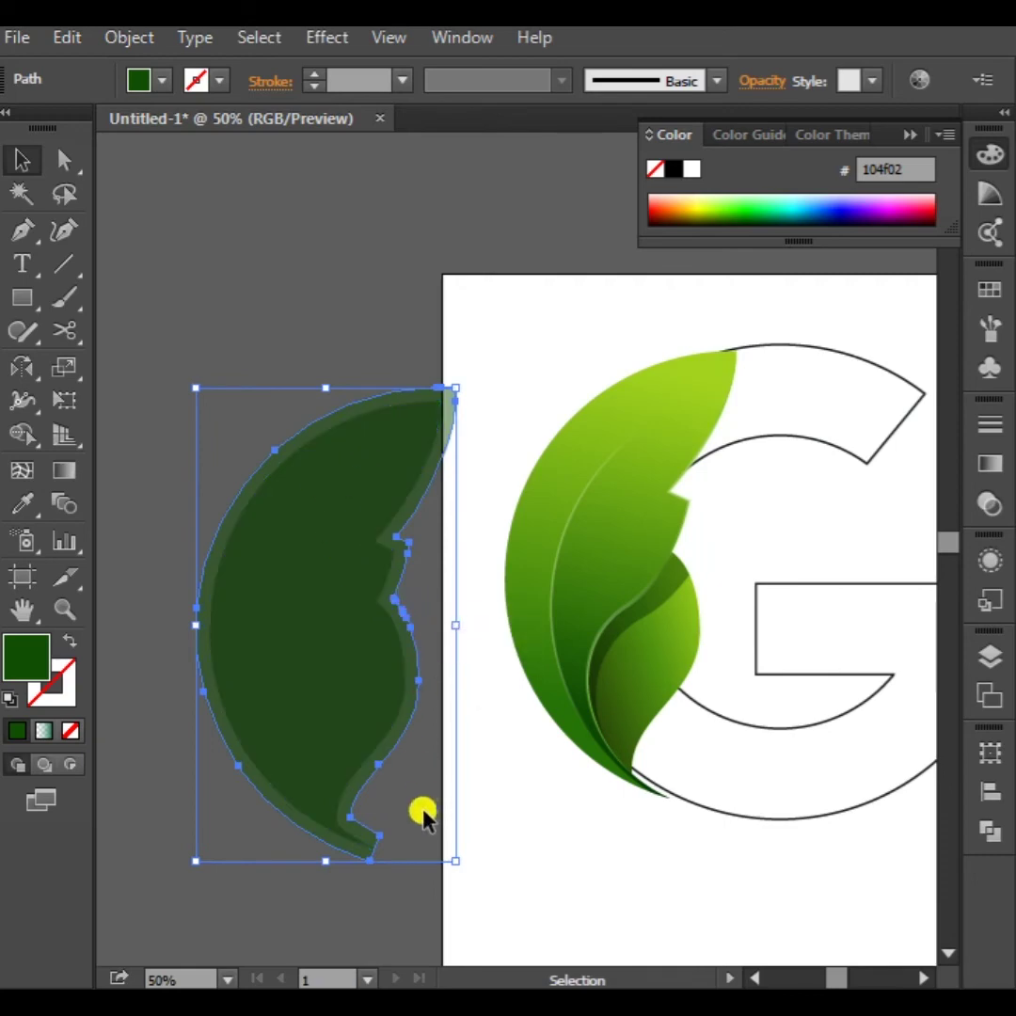
{"action": "key", "text": "ctrl+z"}
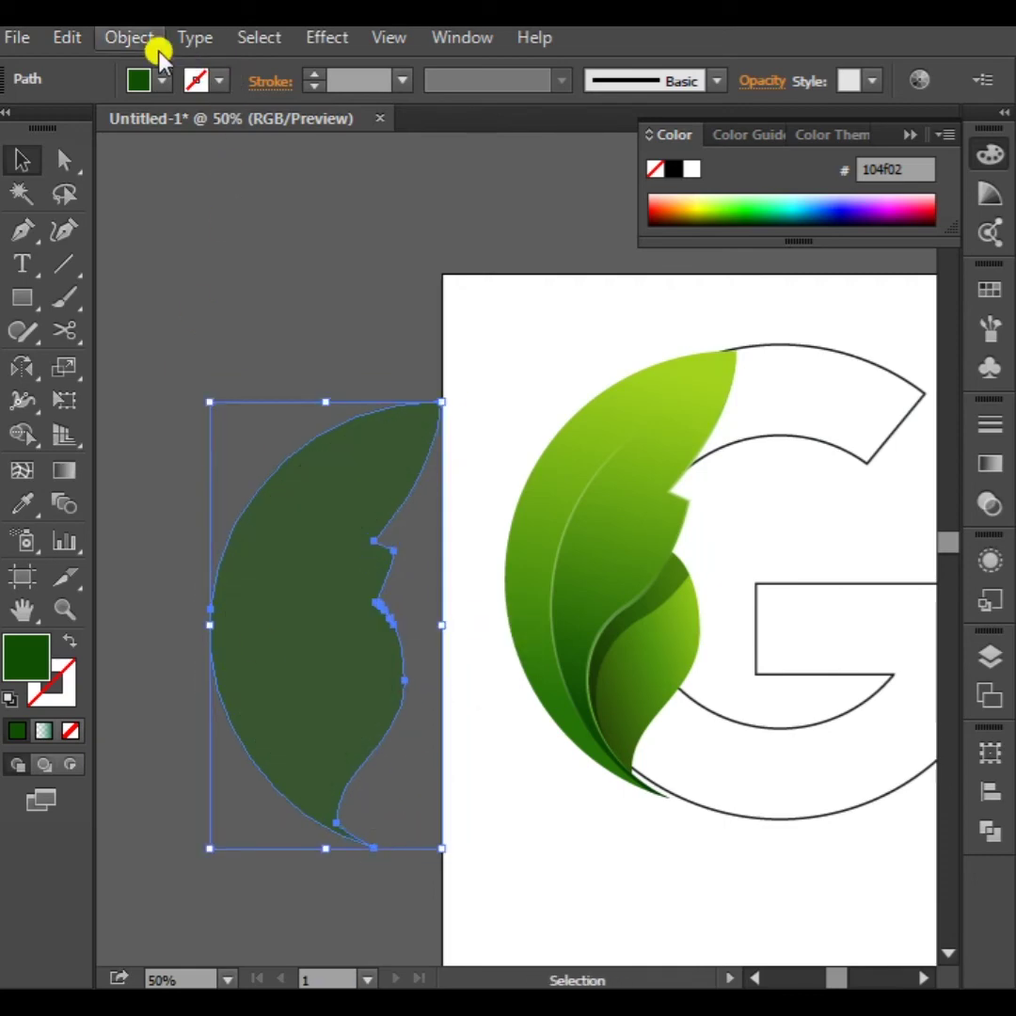
Offset the leaf silhouette's outline outward by 20 px with round joins
{"action": "left_click", "coordinate": [151, 45]}
{"action": "mouse_move", "coordinate": [384, 562]}
{"action": "left_click", "coordinate": [629, 666]}
{"action": "left_click", "coordinate": [469, 461]}
{"action": "left_click", "coordinate": [468, 500]}
{"action": "key", "text": "Return"}
Unite the leaf silhouette and its offset outline into one shape with Pathfinder
{"action": "left_click", "coordinate": [428, 832]}
{"action": "left_click", "coordinate": [367, 740]}
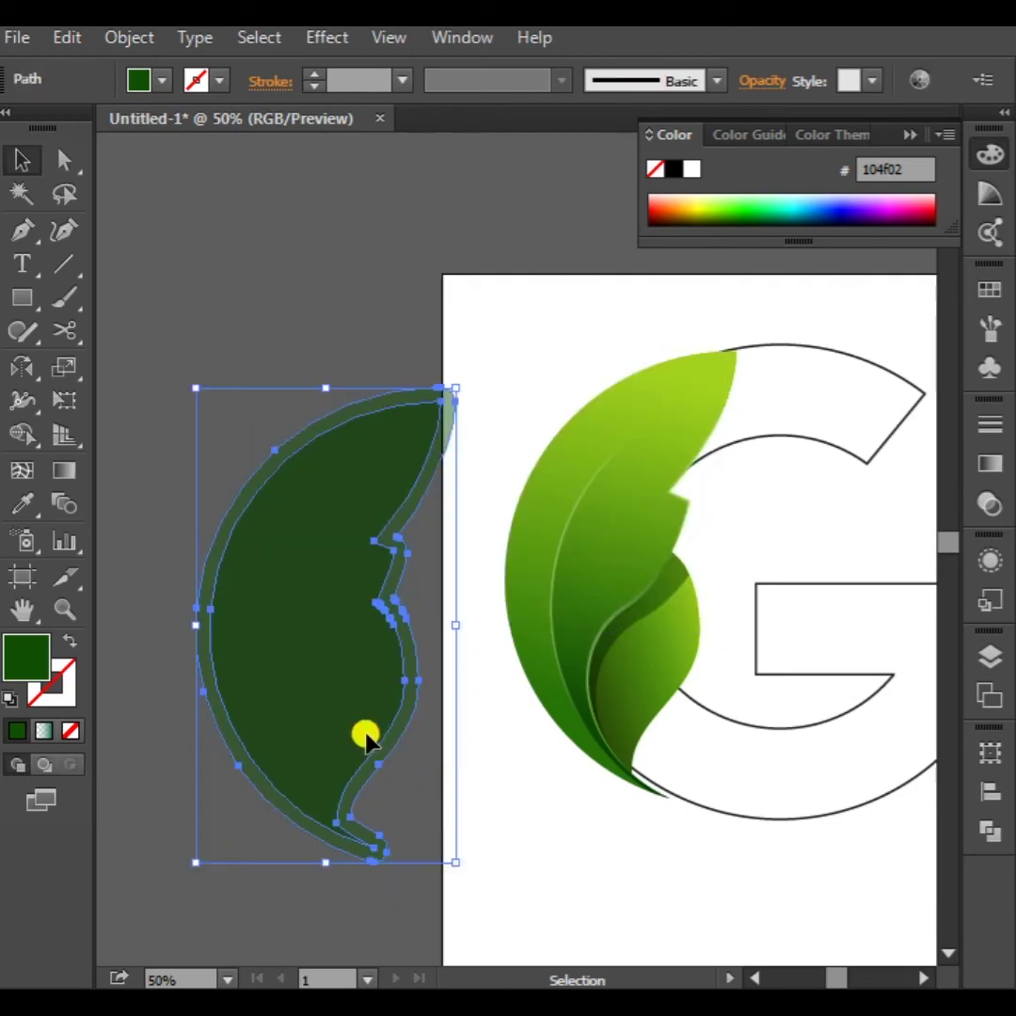
{"action": "left_click", "coordinate": [990, 830]}
{"action": "left_click", "coordinate": [657, 800]}
{"action": "key", "text": "ctrl+shift+a"}
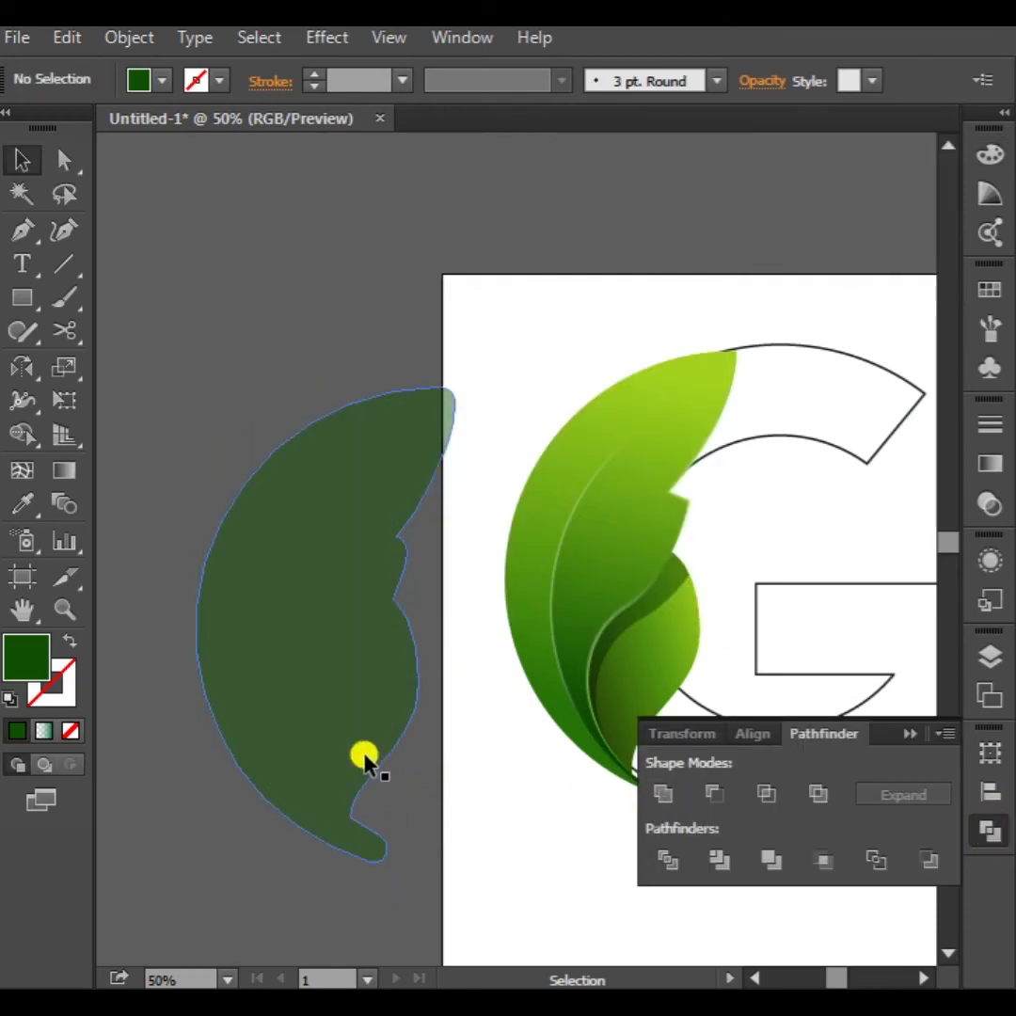
{"action": "left_click", "coordinate": [909, 735]}
Move the enlarged silhouette onto the artboard so it surrounds the gradient leaf on the G evenly
{"action": "left_click_drag", "start_coordinate": [302, 725], "coordinate": [593, 670]}
{"action": "left_click", "coordinate": [681, 853]}
{"action": "left_click_drag", "start_coordinate": [804, 852], "coordinate": [689, 877]}
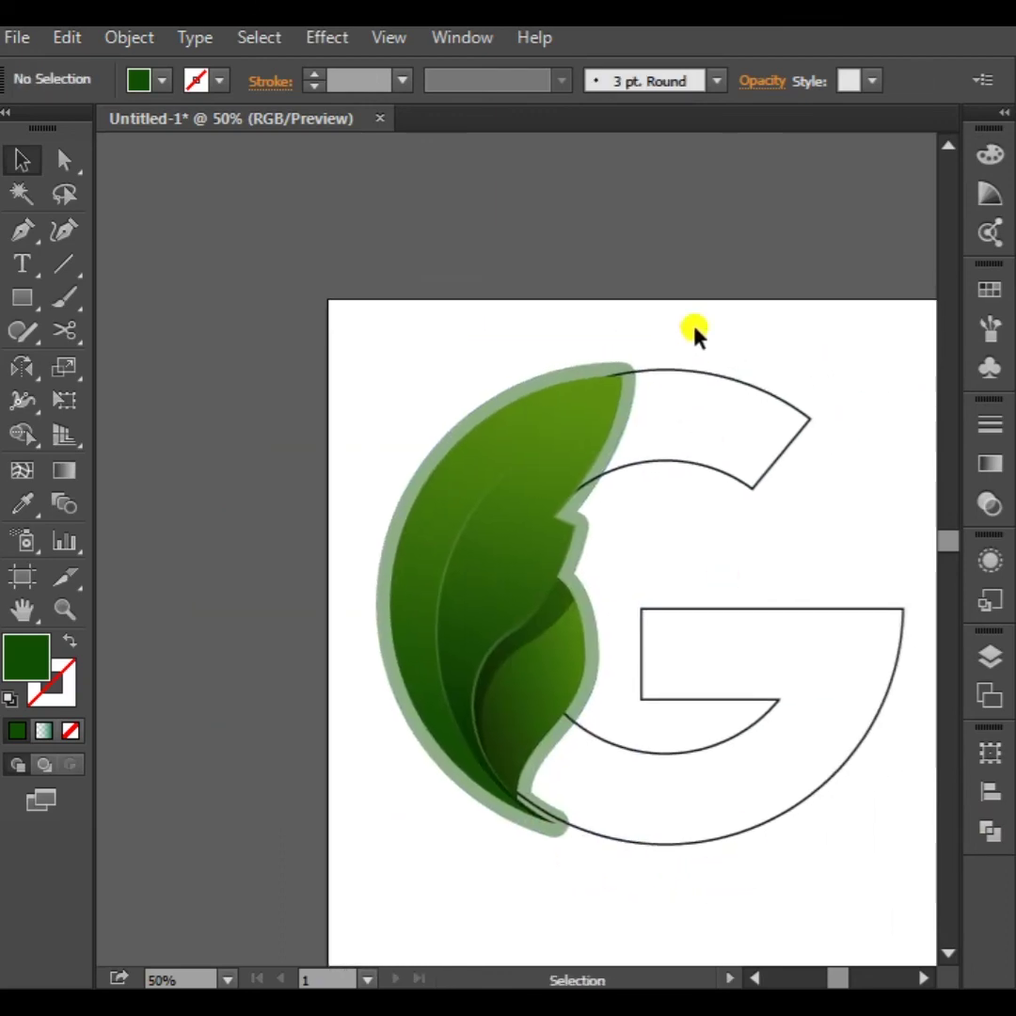
Separate the G's upper arc and lower part outside the silhouette with Shape Builder, and delete the leftover silhouette pieces
{"action": "left_click_drag", "start_coordinate": [659, 393], "coordinate": [631, 410]}
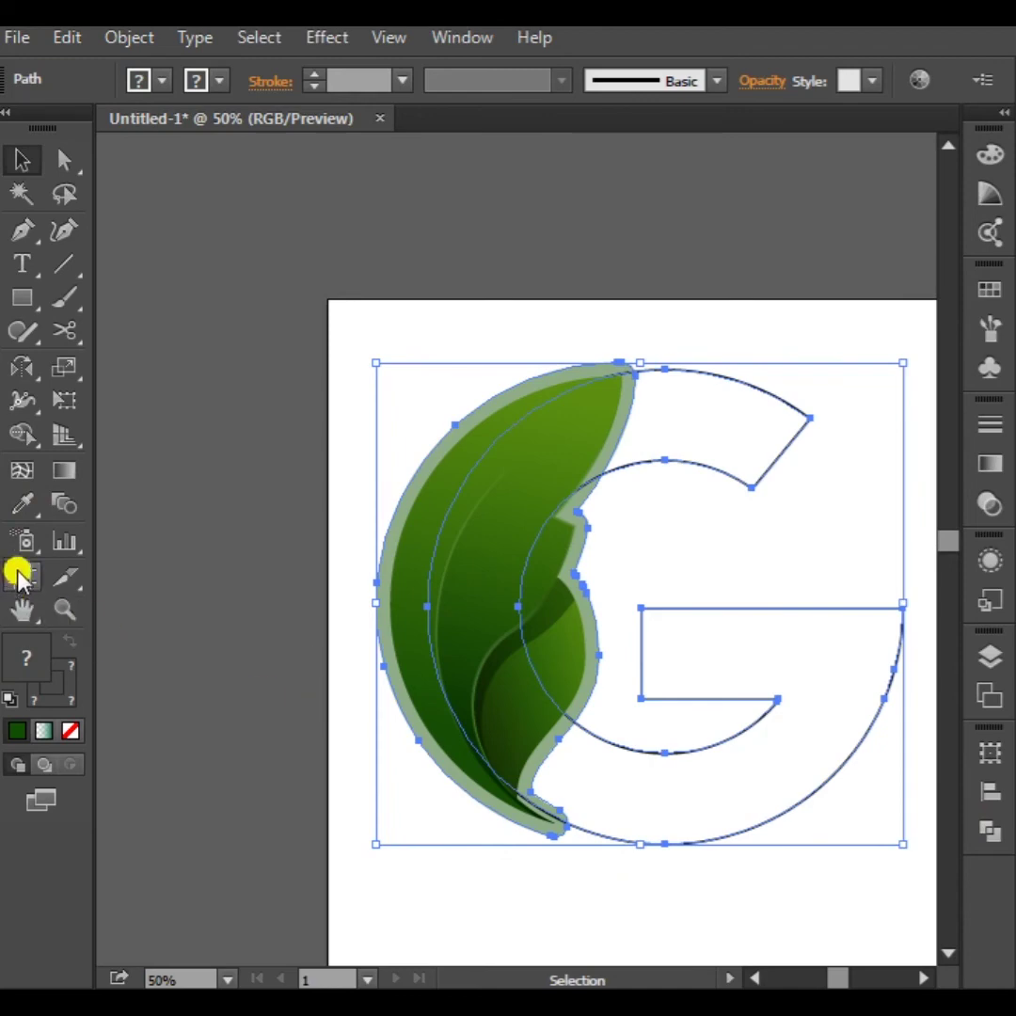
{"action": "left_click", "coordinate": [23, 464]}
{"action": "left_click", "coordinate": [783, 413]}
{"action": "left_click", "coordinate": [787, 637]}
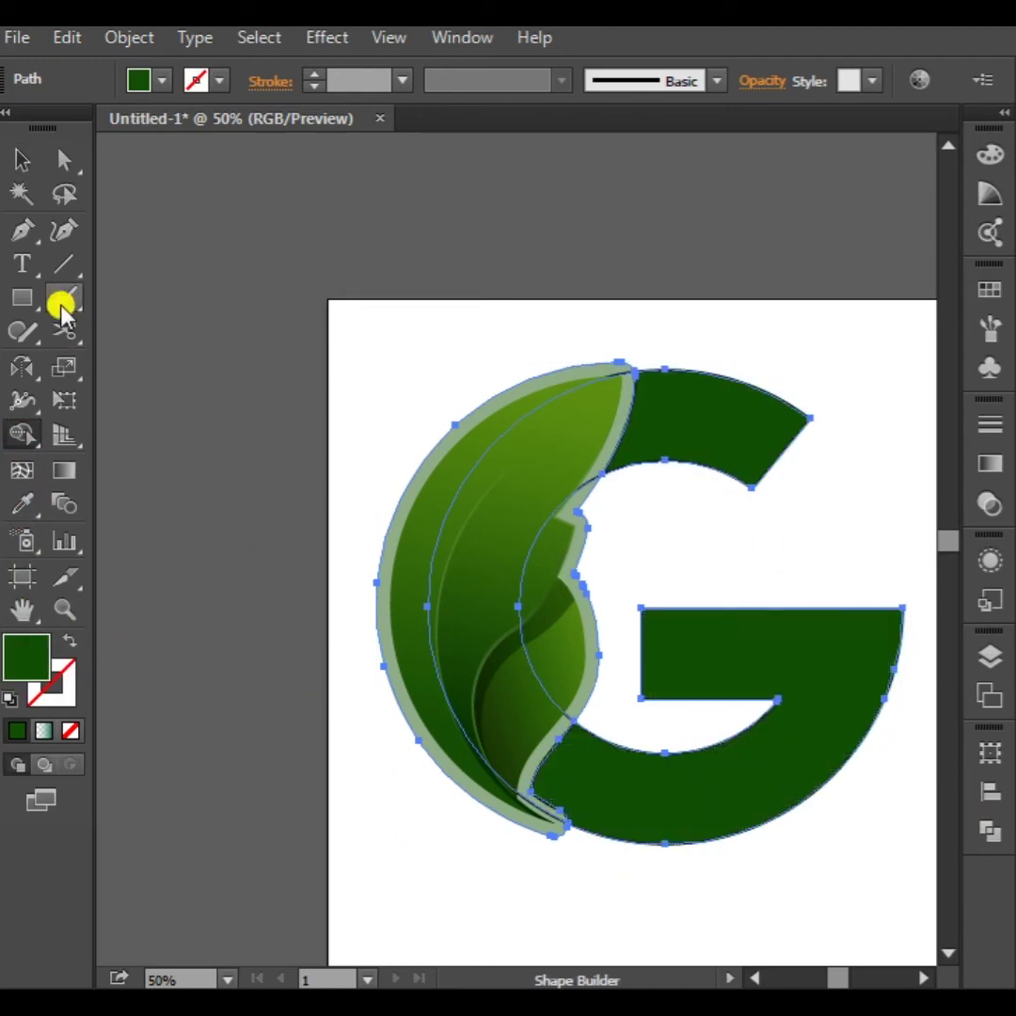
{"action": "left_click", "coordinate": [22, 160]}
{"action": "left_click", "coordinate": [775, 692], "text": "shift"}
{"action": "key", "text": "Delete"}
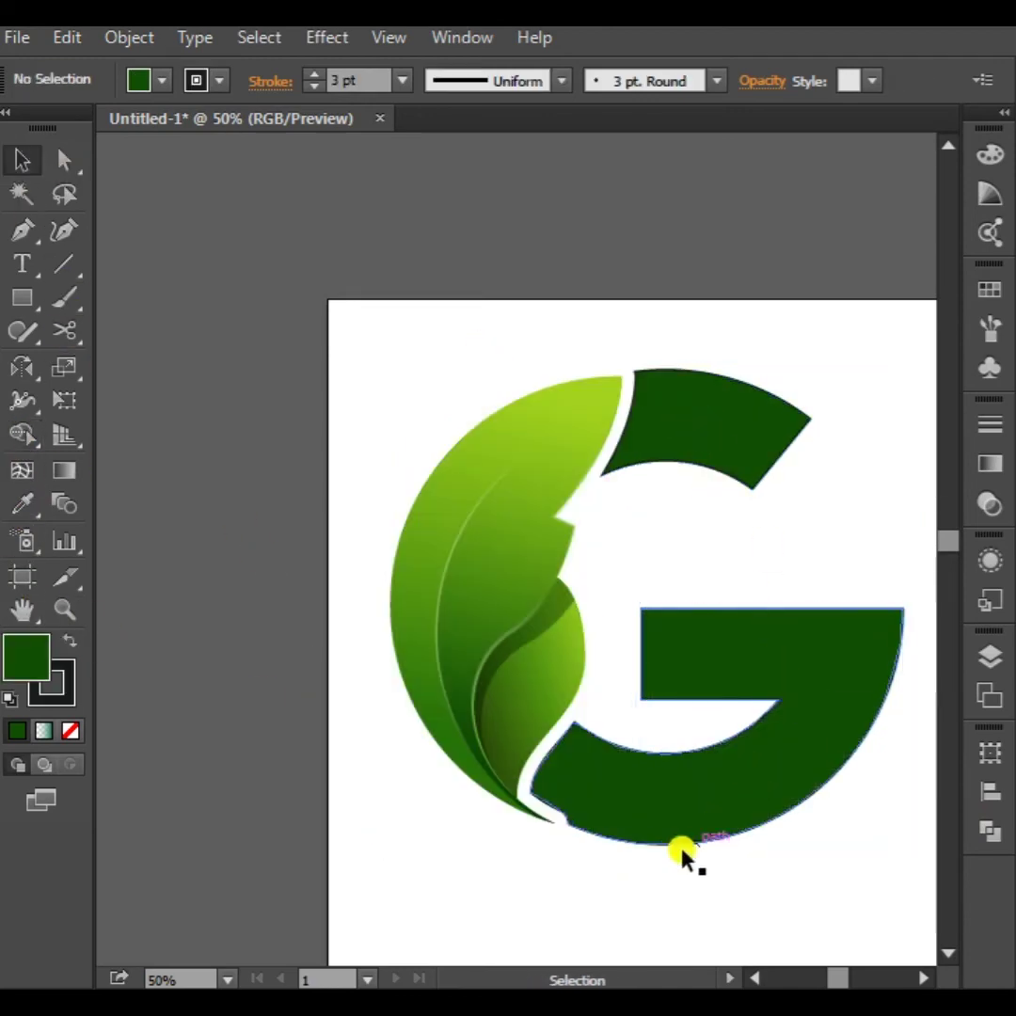
Remove the stroke from both G pieces and fill them with dark gray 3f3f3f
{"action": "key", "text": "ctrl+minus"}
{"action": "left_click_drag", "start_coordinate": [699, 806], "coordinate": [600, 491]}
{"action": "left_click", "coordinate": [62, 670]}
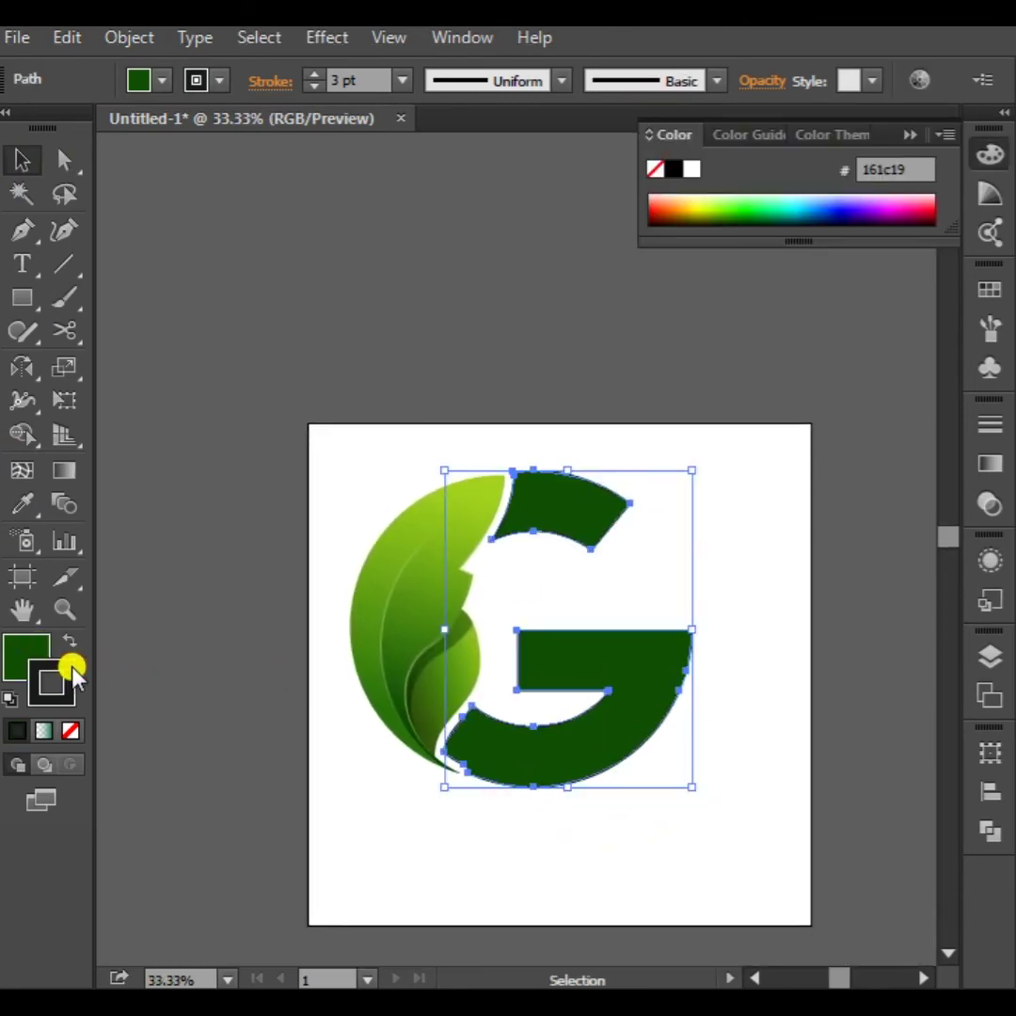
{"action": "key", "text": "slash"}
{"action": "double_click", "coordinate": [42, 656]}
{"action": "mouse_move", "coordinate": [349, 514]}
{"action": "left_mouse_down"}
{"action": "mouse_move", "coordinate": [121, 558]}
{"action": "mouse_move", "coordinate": [104, 543]}
{"action": "mouse_move", "coordinate": [104, 557]}
{"action": "left_mouse_up"}
{"action": "left_click", "coordinate": [767, 302]}
{"action": "left_click", "coordinate": [752, 563]}
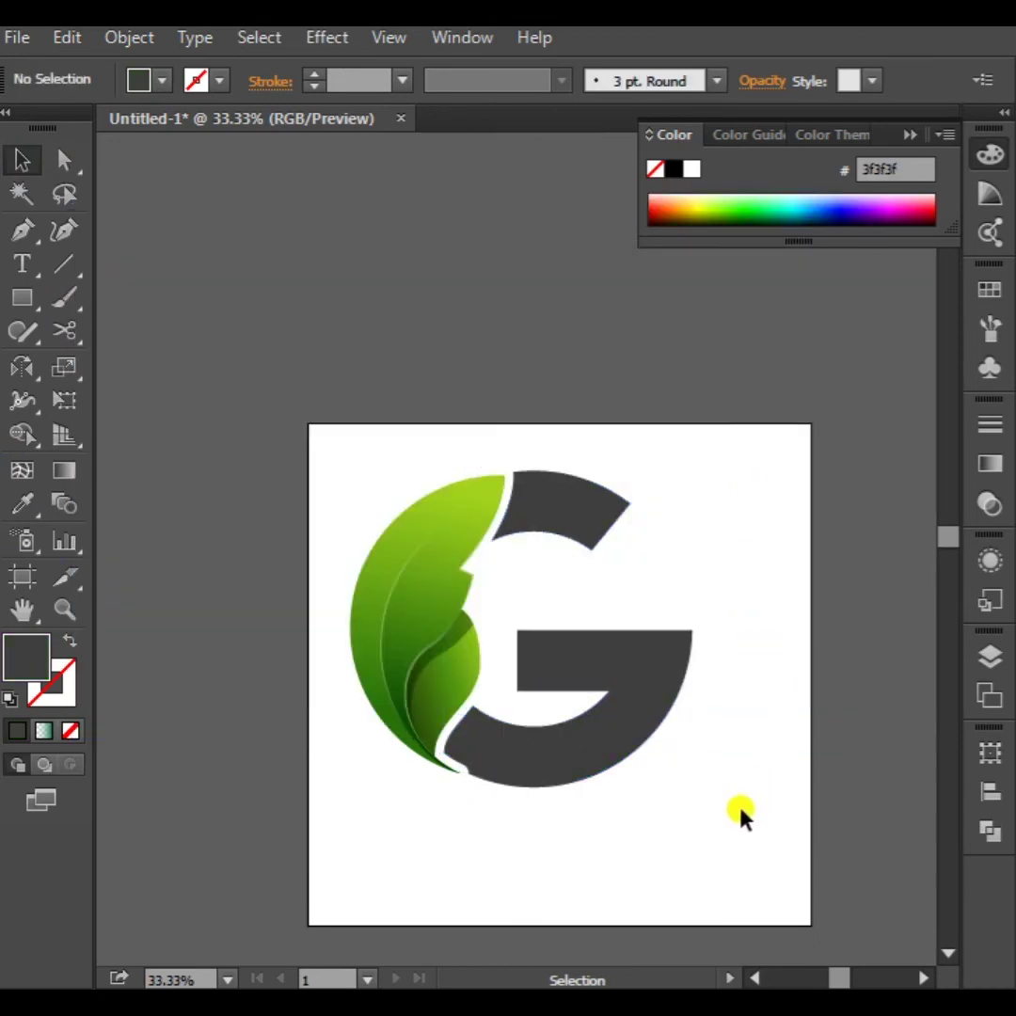
Scale the leaf and G pieces down together around their centre on the artboard
{"action": "left_click_drag", "start_coordinate": [726, 820], "coordinate": [320, 453]}
{"action": "left_click_drag", "start_coordinate": [692, 470], "coordinate": [621, 503]}
{"action": "left_click", "coordinate": [737, 714]}
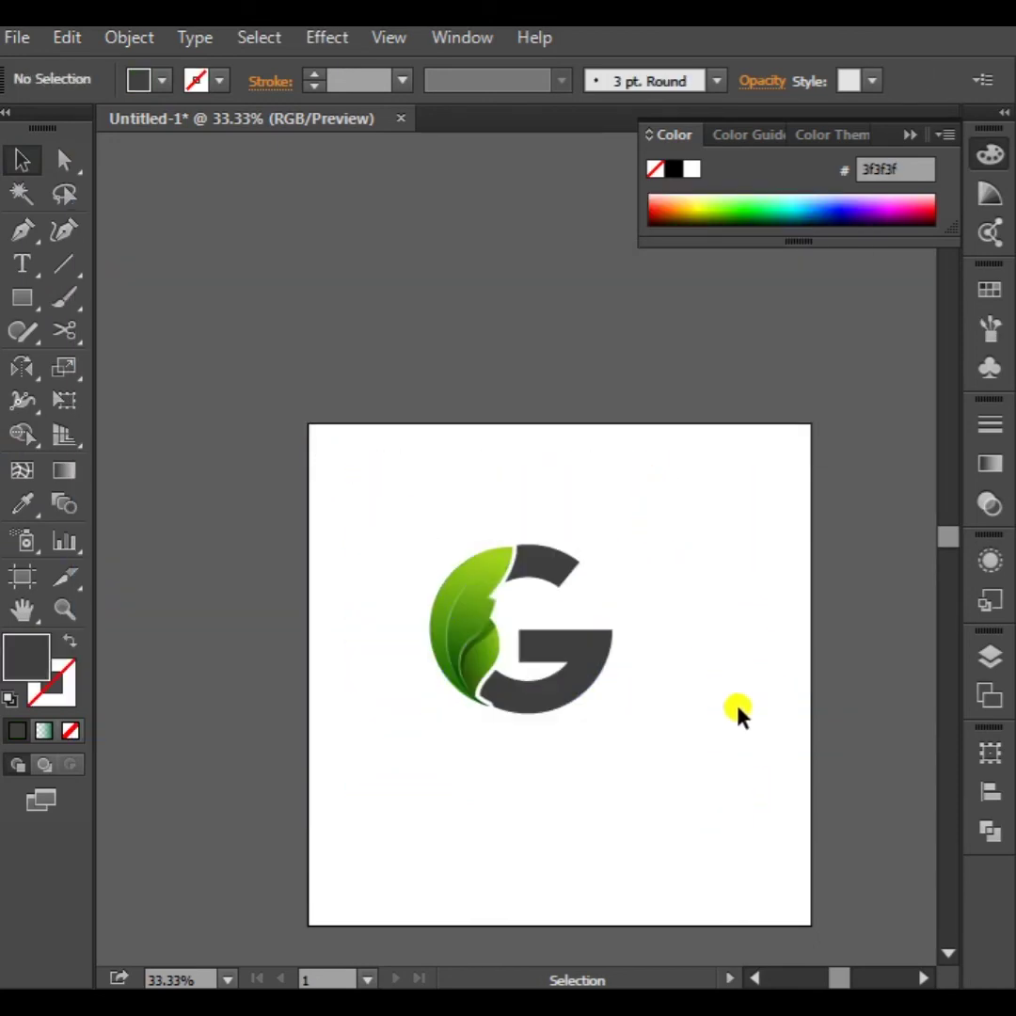
{"action": "left_click_drag", "start_coordinate": [730, 810], "coordinate": [432, 514]}
{"action": "left_click", "coordinate": [523, 764]}
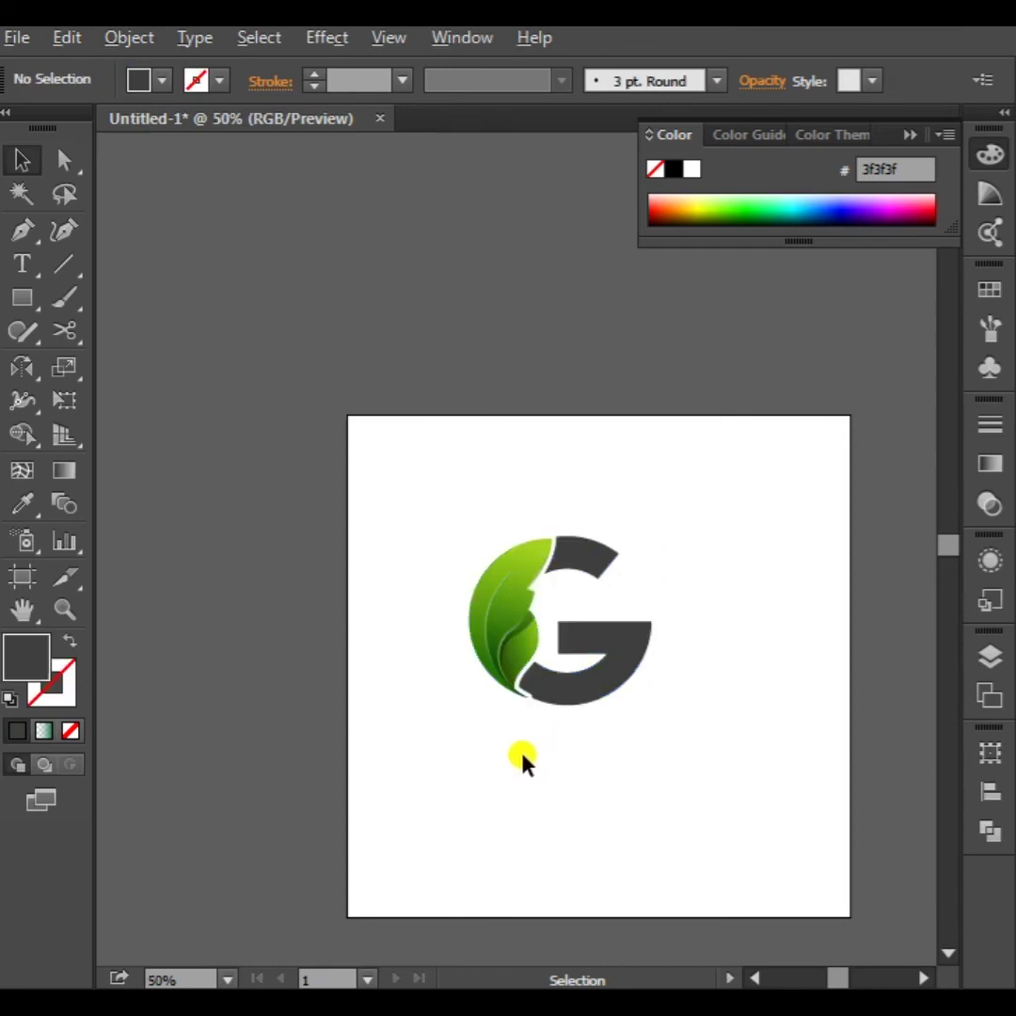
Add the text GREEN NATURE below the G and enlarge it to roughly the mark's width
{"action": "key", "text": "ctrl+plus"}
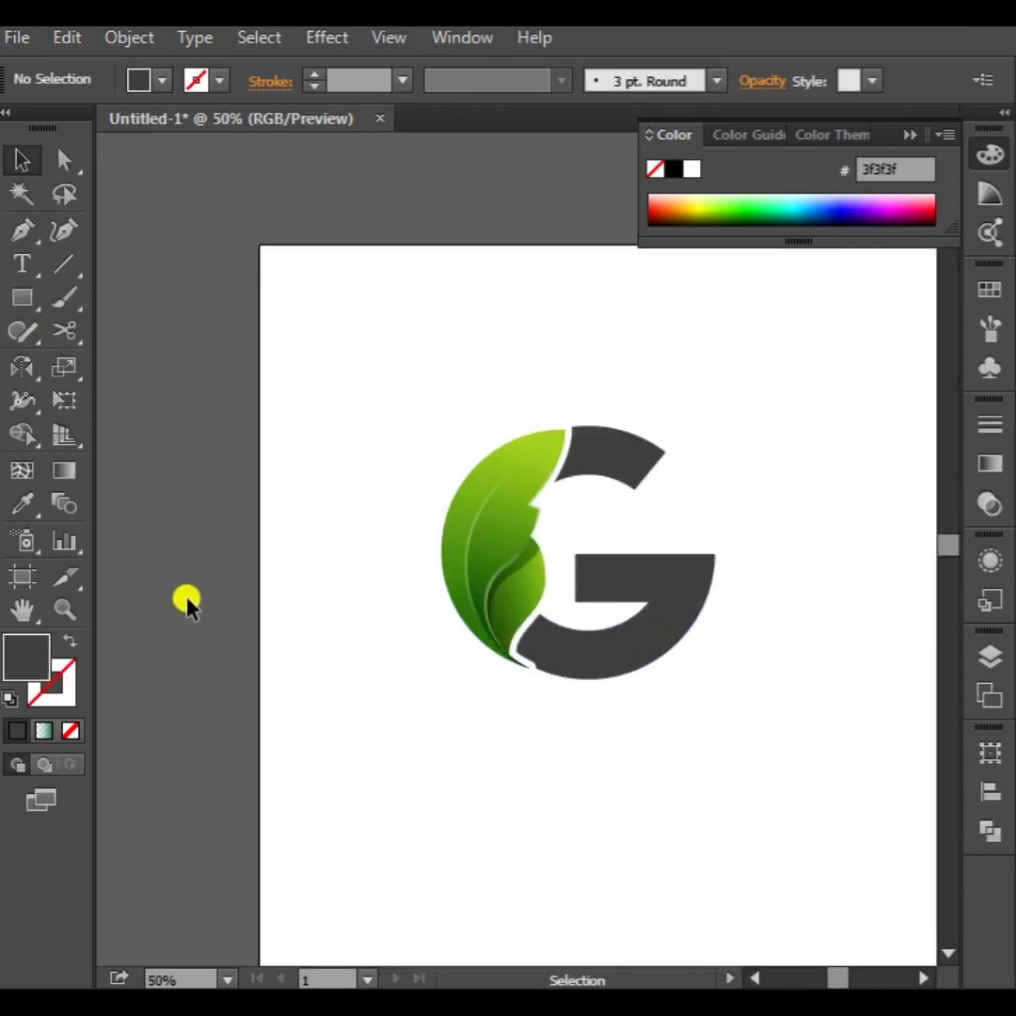
{"action": "key", "text": "t"}
{"action": "left_click", "coordinate": [449, 776]}
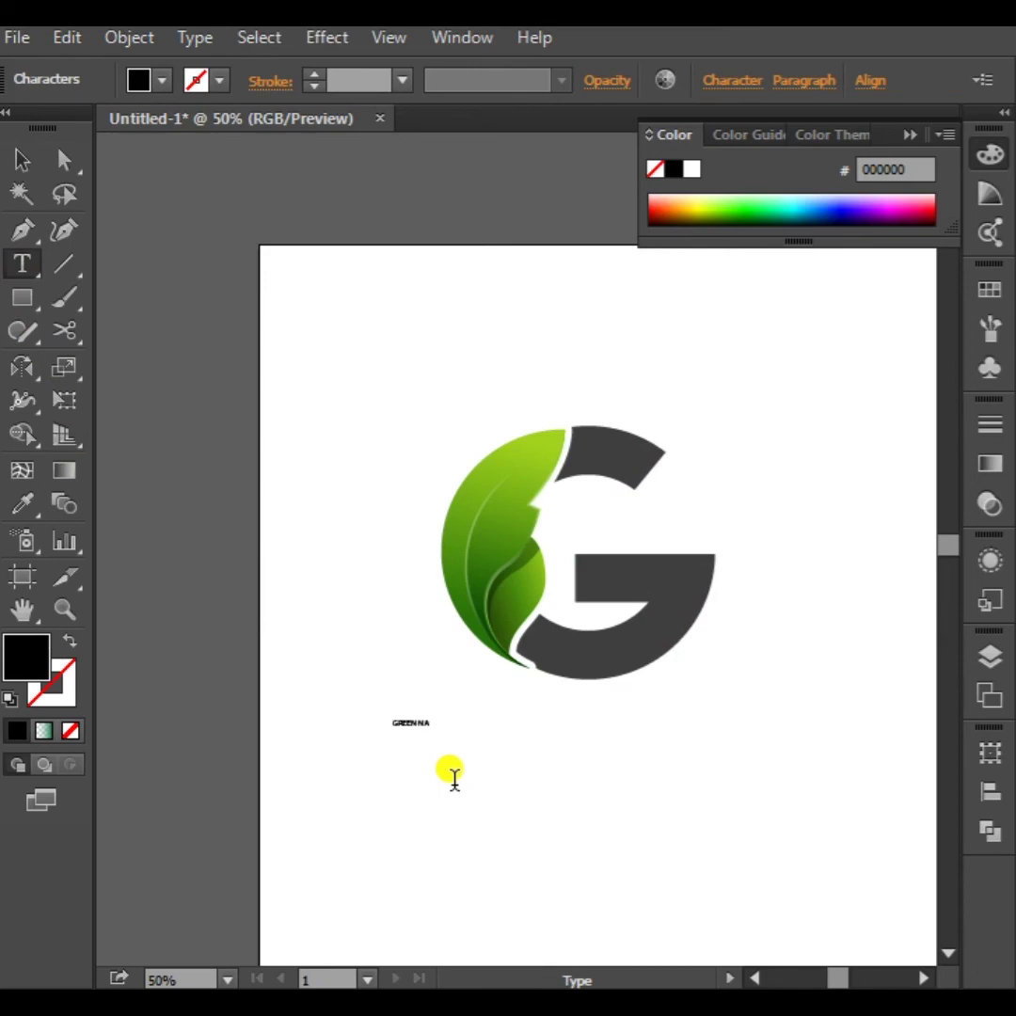
{"action": "left_click", "coordinate": [23, 160]}
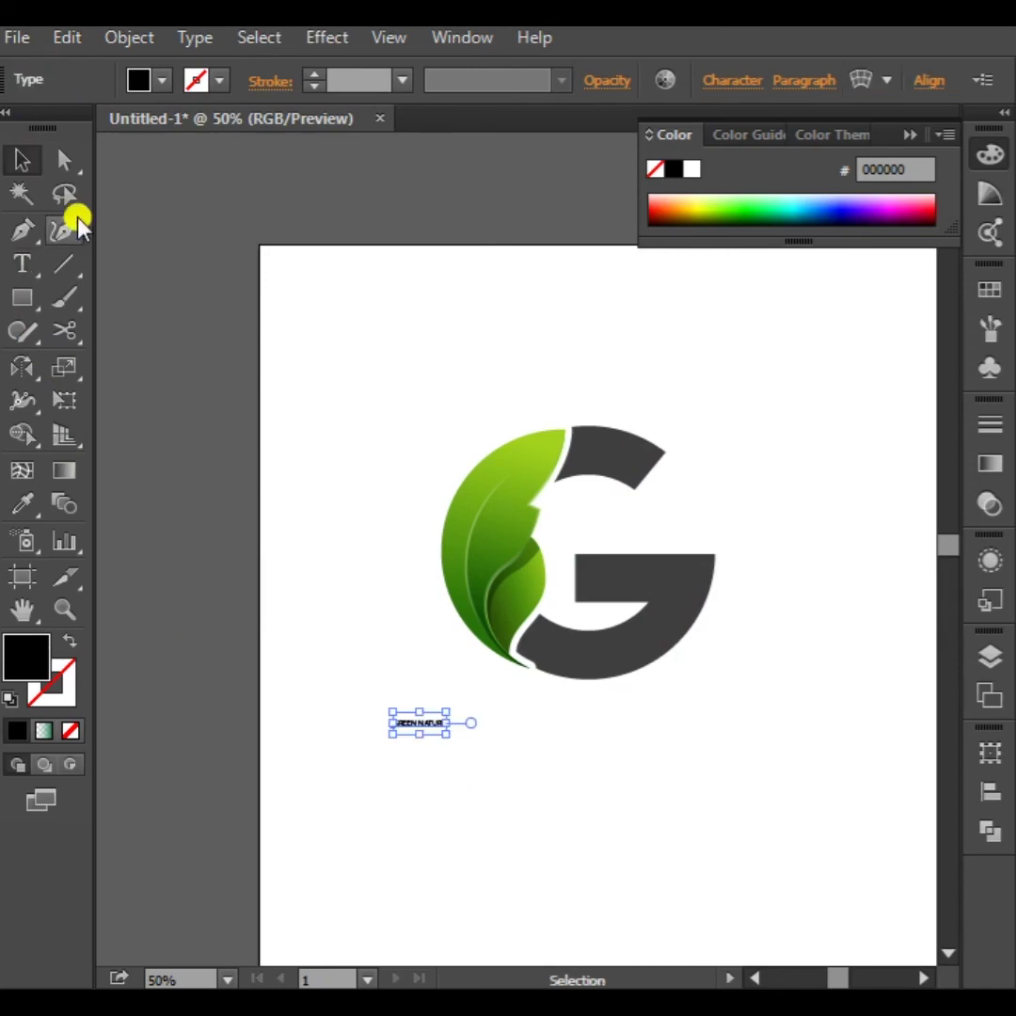
{"action": "left_click_drag", "start_coordinate": [439, 730], "coordinate": [719, 866]}
{"action": "left_click_drag", "start_coordinate": [667, 813], "coordinate": [504, 807]}
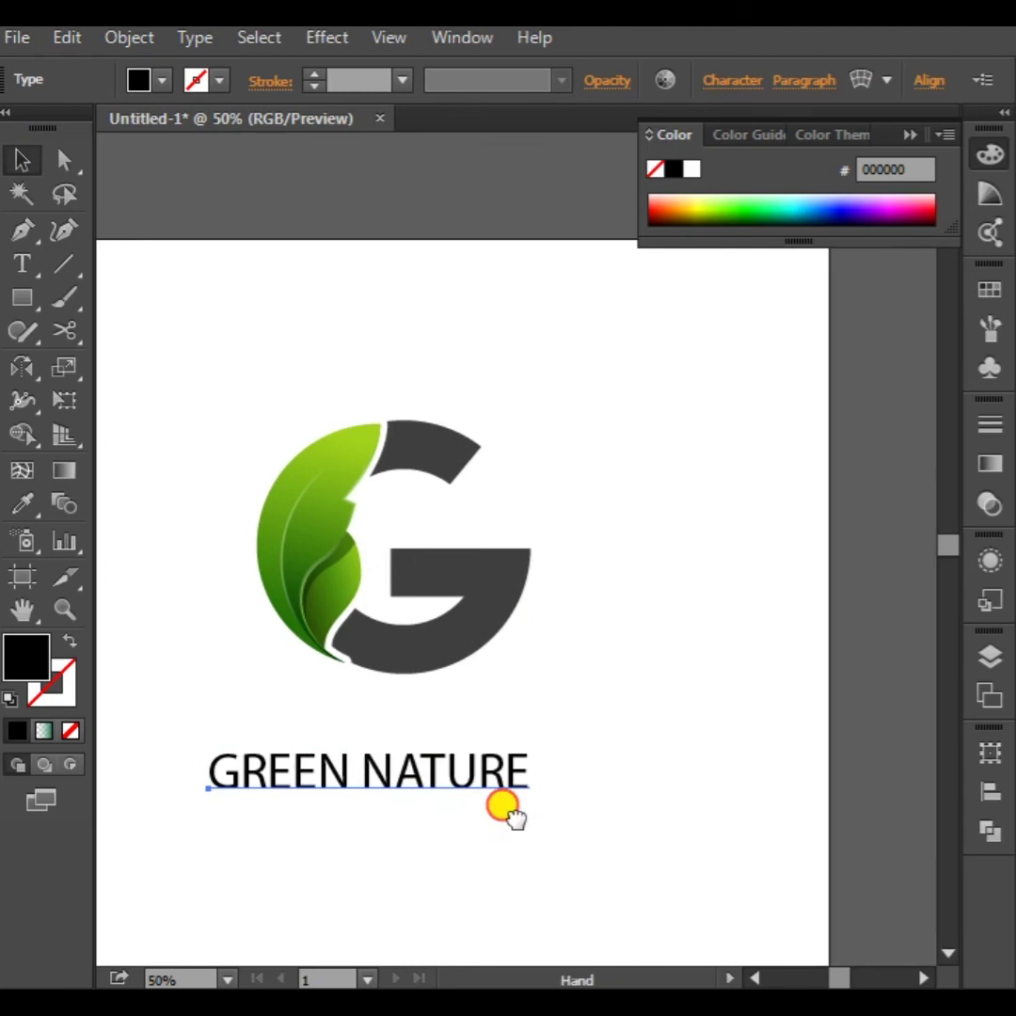
Set the GREEN NATURE text's font to Gotham-Bold
{"action": "left_click", "coordinate": [730, 86]}
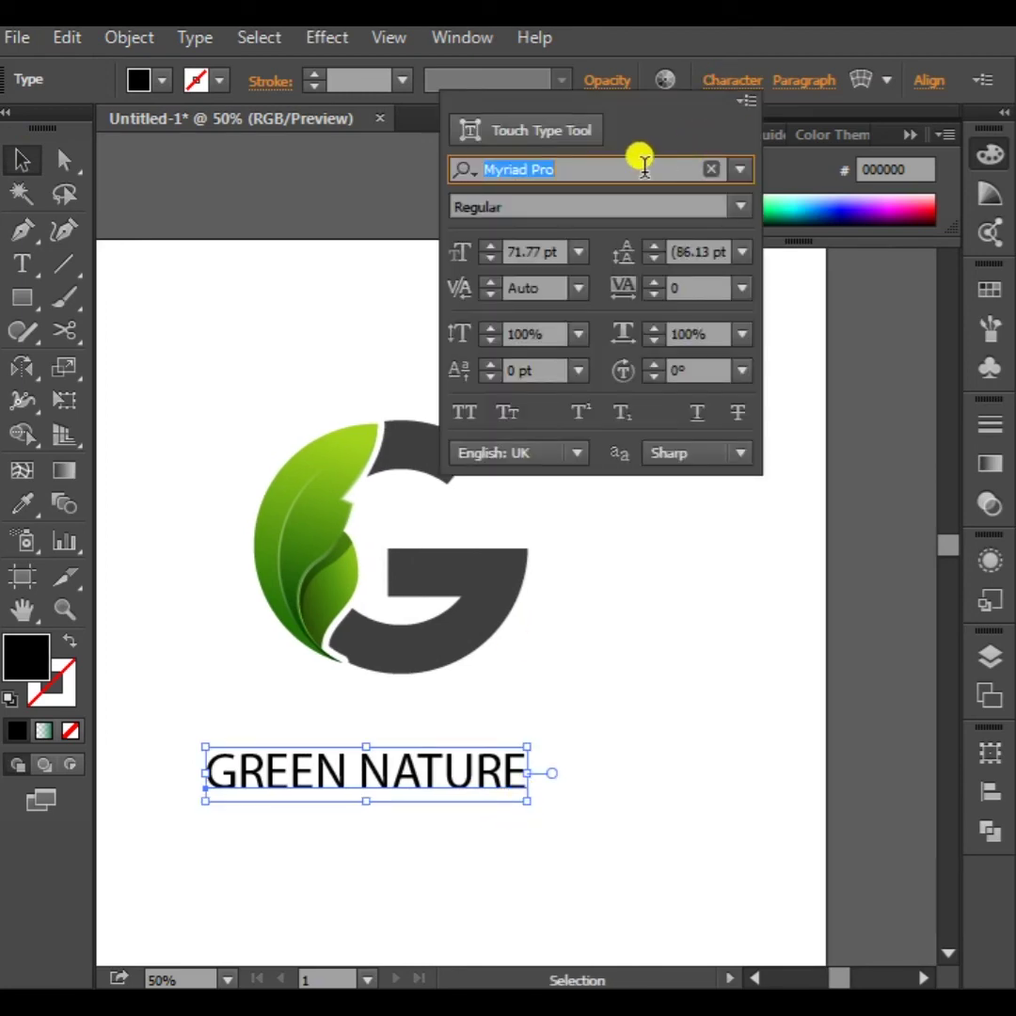
{"action": "type", "text": "G"}
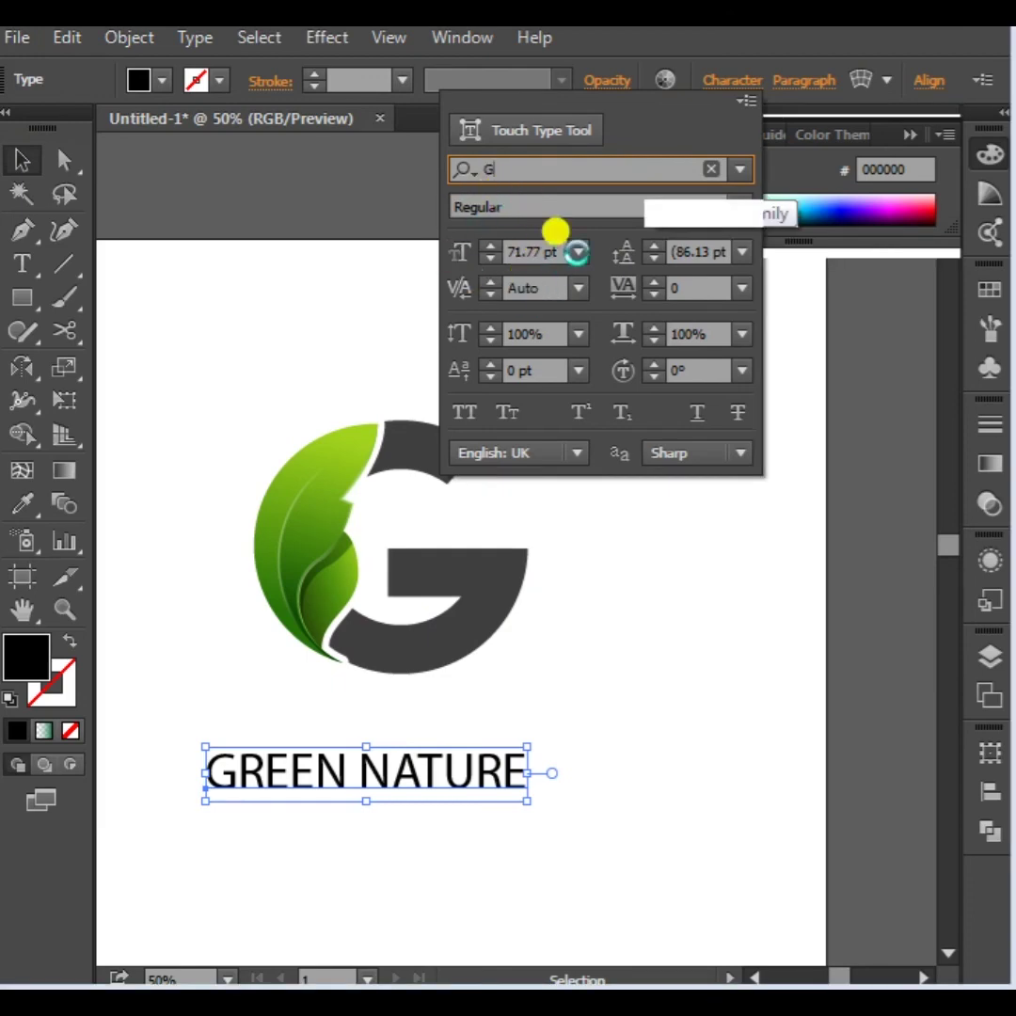
{"action": "type", "text": "OTHU"}
{"action": "key", "text": "BackSpace"}
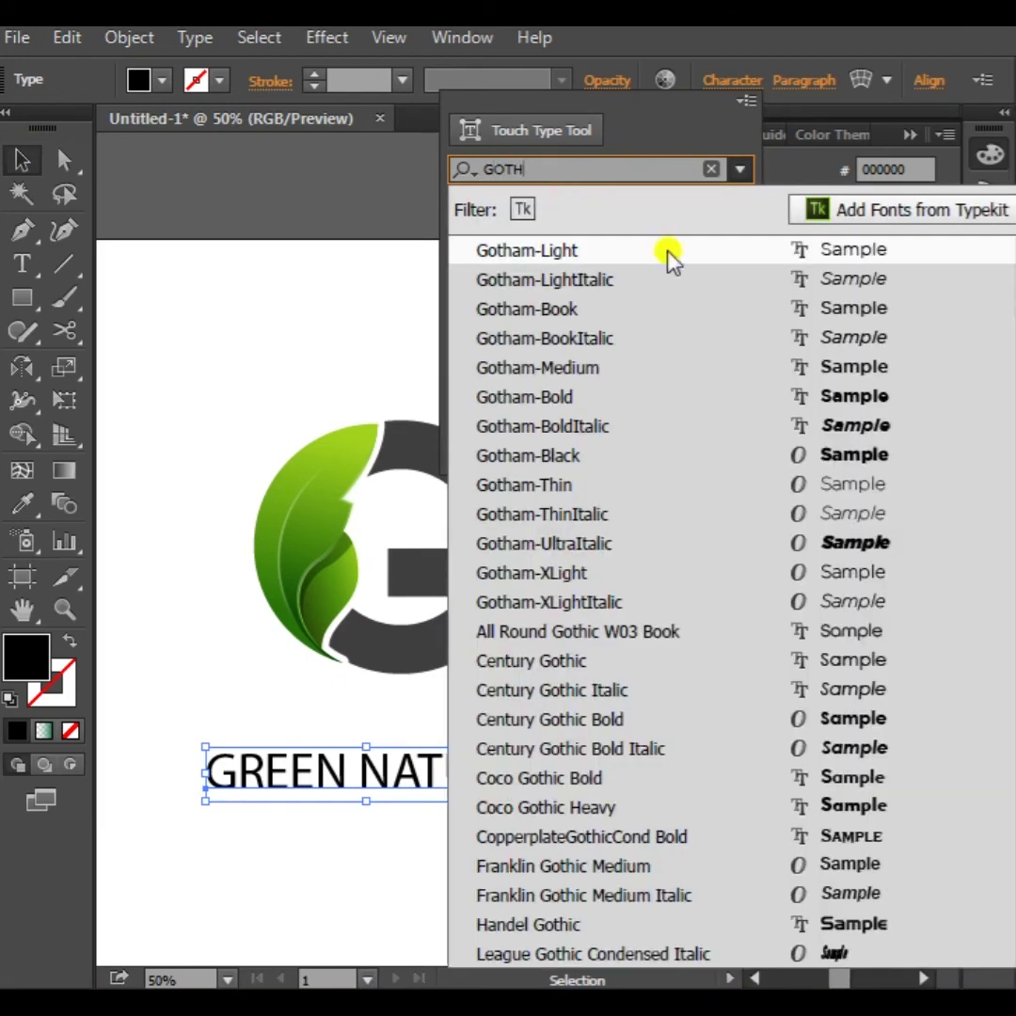
{"action": "left_click", "coordinate": [603, 397]}
{"action": "key", "text": "Escape"}
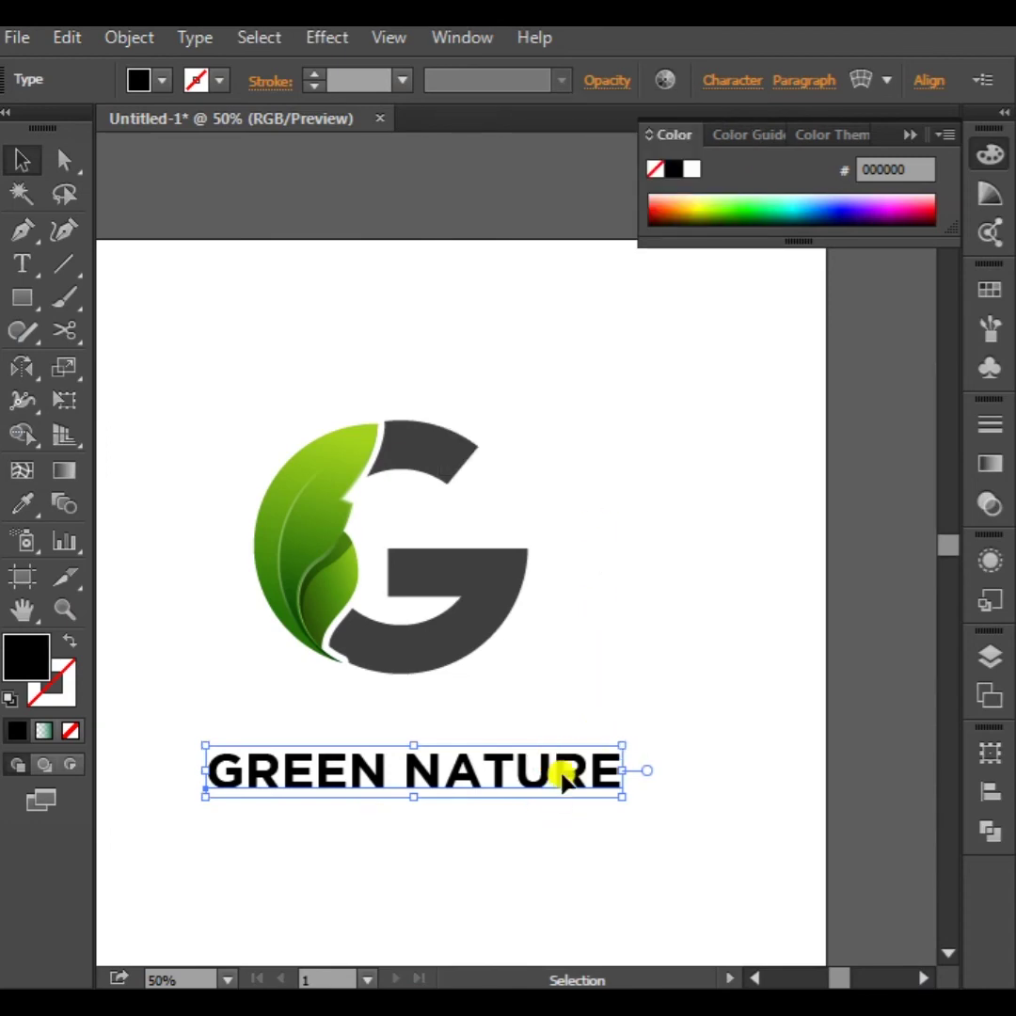
Set the GREEN NATURE text's font to DIN-BoldAlternate
{"action": "left_click", "coordinate": [726, 82]}
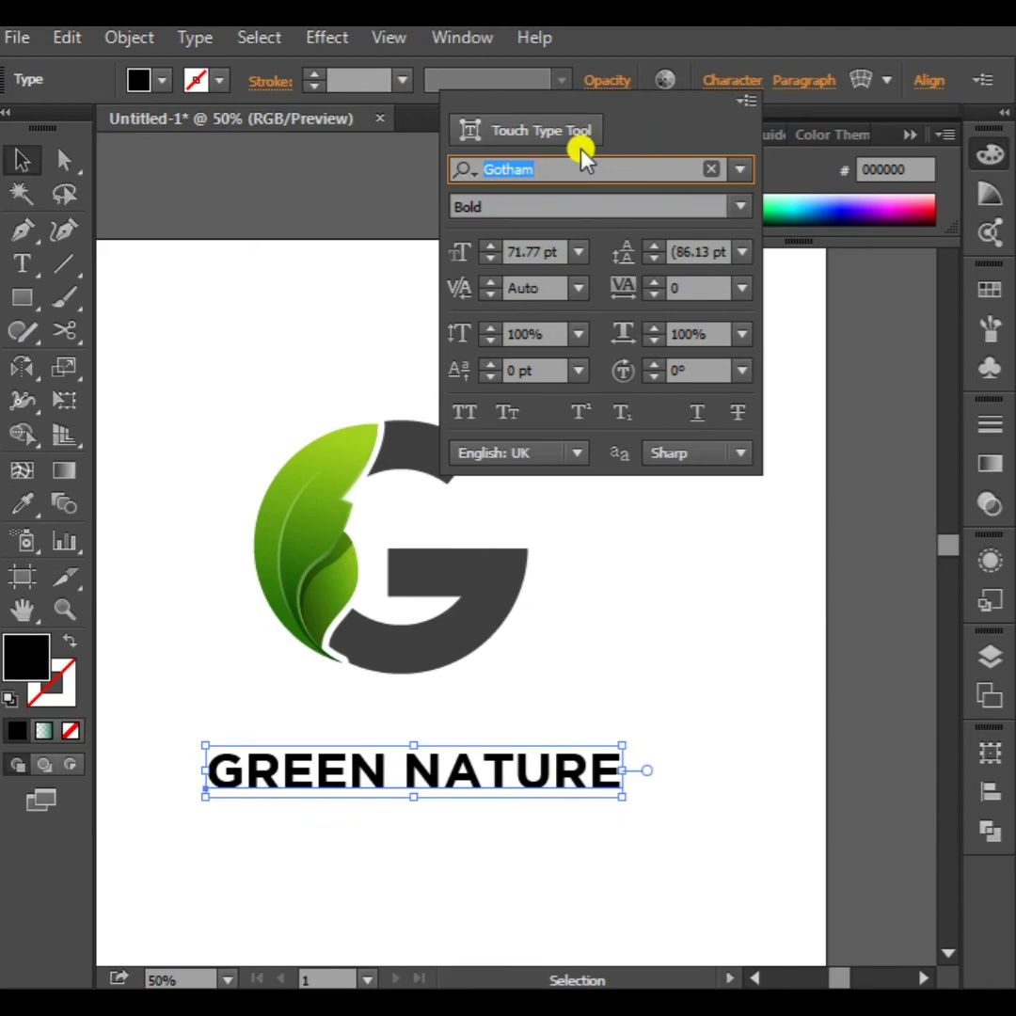
{"action": "type", "text": "D"}
{"action": "key", "text": "Down"}
{"action": "key", "text": "Down"}
{"action": "key", "text": "Down"}
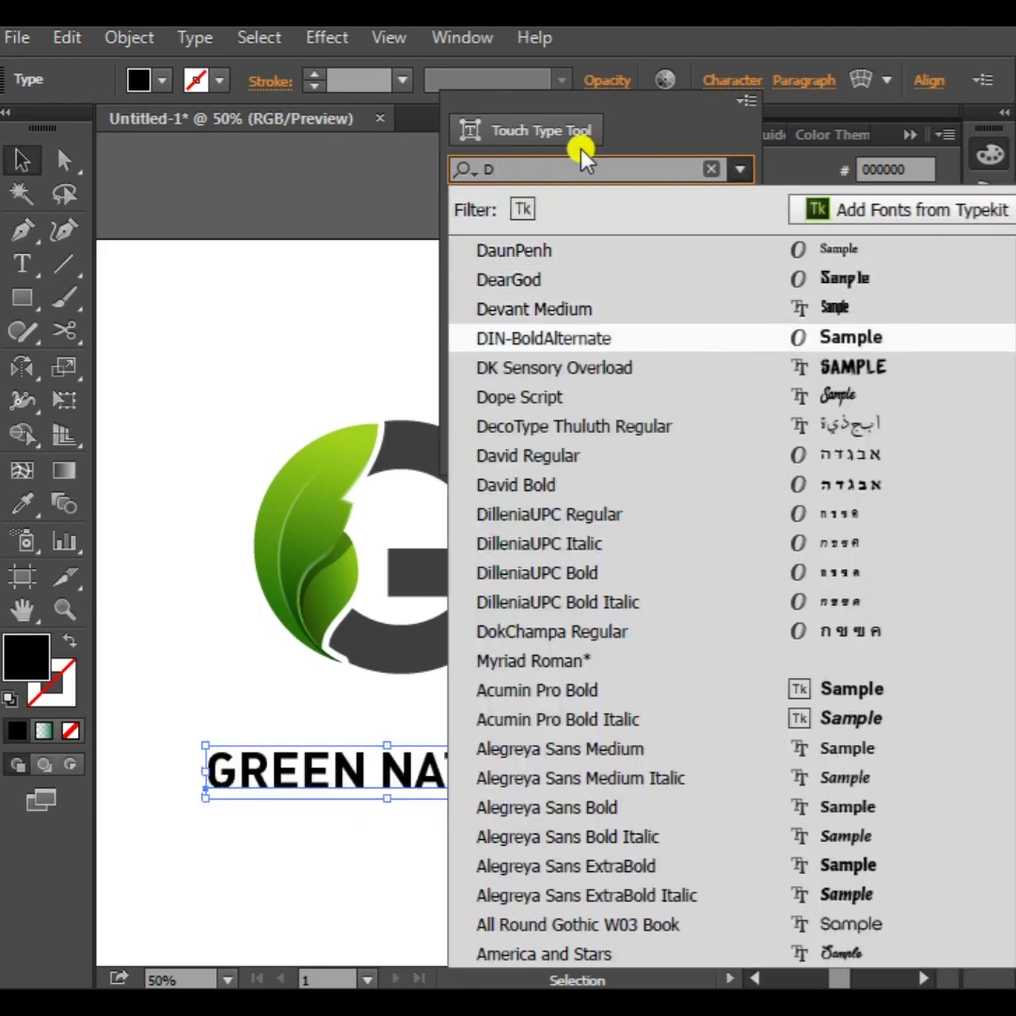
{"action": "key", "text": "Return"}
{"action": "key", "text": "Escape"}
Move the GREEN NATURE text up so it sits just below the G
{"action": "left_click_drag", "start_coordinate": [497, 781], "coordinate": [488, 715]}
{"action": "key", "text": "space"}
{"action": "left_click_drag", "start_coordinate": [518, 811], "coordinate": [565, 783]}
{"action": "left_click", "coordinate": [550, 785]}
Color the GREEN NATURE text with the G's dark gray using the Eyedropper
{"action": "left_click", "coordinate": [497, 687]}
{"action": "key", "text": "i"}
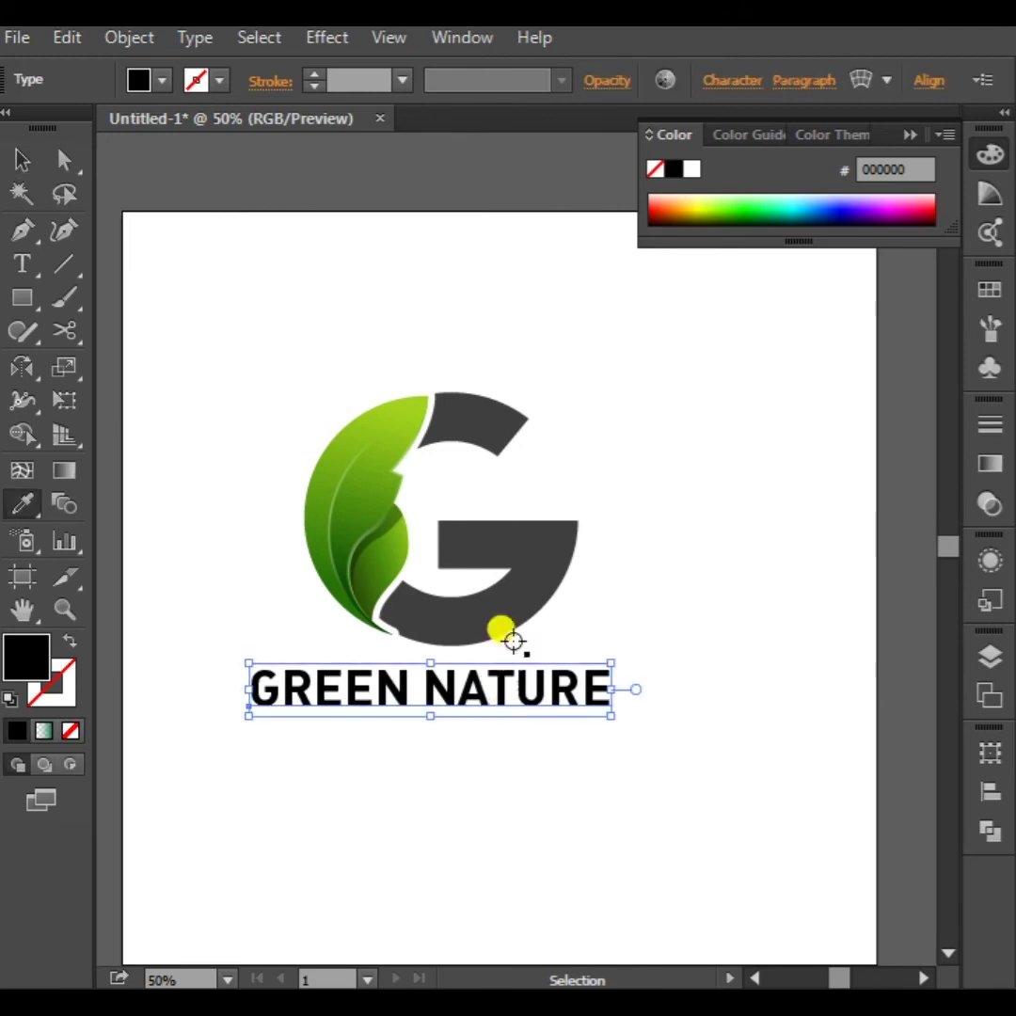
{"action": "left_click", "coordinate": [499, 629]}
{"action": "left_click", "coordinate": [23, 162]}
{"action": "key", "text": "ctrl+shift+a"}
Duplicate the GREEN NATURE text directly below and replace the copy's wording with TAGLINE GOES HERE
{"action": "left_click_drag", "start_coordinate": [467, 701], "coordinate": [470, 742]}
{"action": "double_click", "coordinate": [470, 741]}
{"action": "key", "text": "ctrl+a"}
{"action": "type", "text": "TAGLI"}
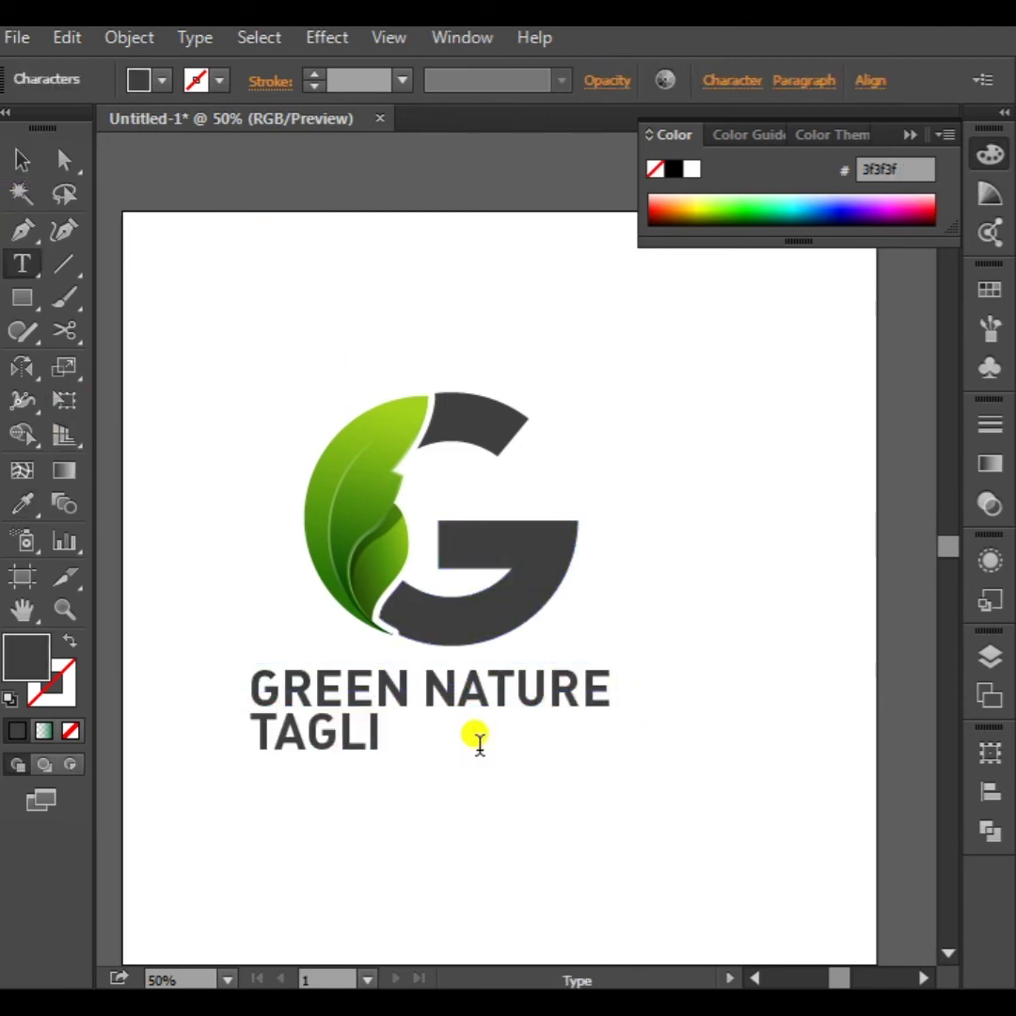
{"action": "type", "text": "NE GOES HERE"}
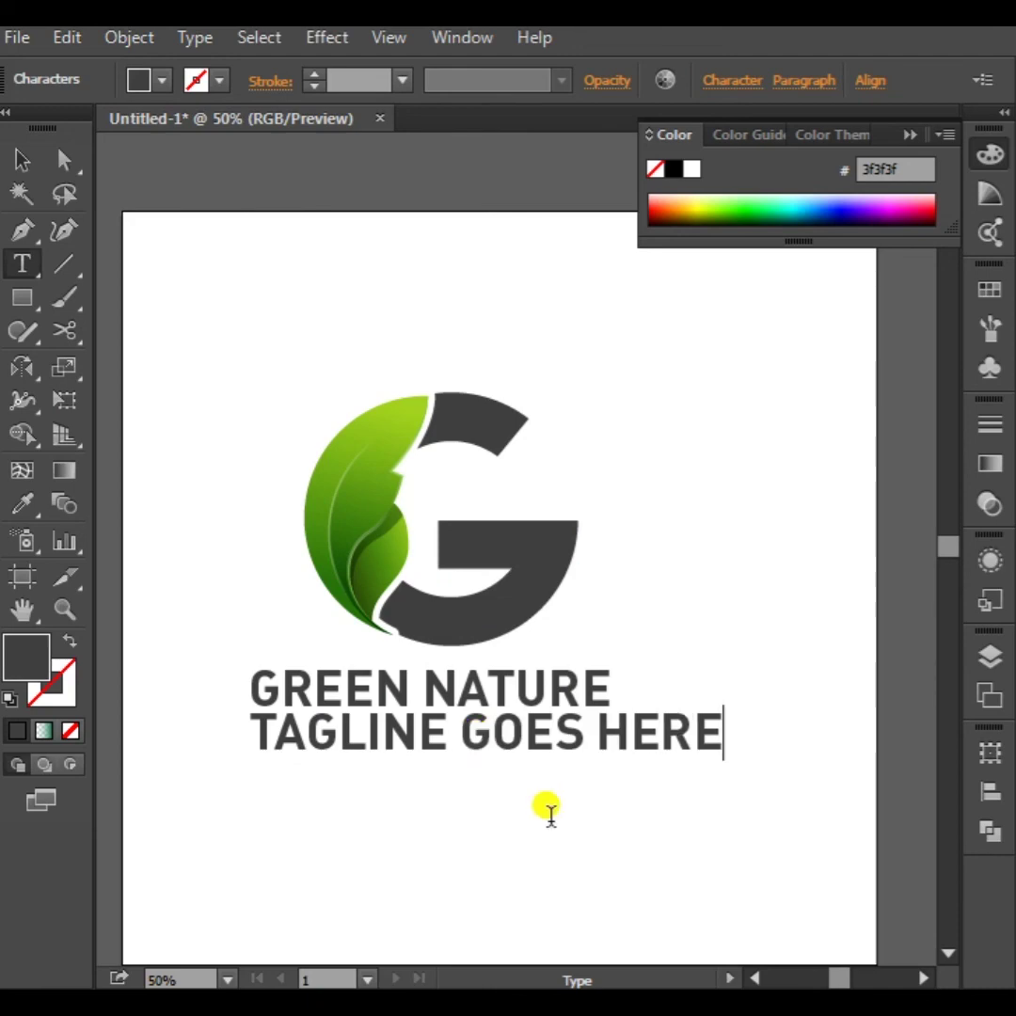
Shrink the tagline, place it close under GREEN NATURE, and widen its letter tracking to nearly the same width
{"action": "left_click", "coordinate": [22, 162]}
{"action": "left_click_drag", "start_coordinate": [720, 755], "coordinate": [599, 786]}
{"action": "left_click", "coordinate": [598, 786]}
{"action": "left_click_drag", "start_coordinate": [510, 730], "coordinate": [501, 743]}
{"action": "key", "text": "alt+Right"}
{"action": "key", "text": "alt+Right"}
{"action": "key", "text": "alt+Right"}
{"action": "key", "text": "alt+Right"}
{"action": "key", "text": "alt+Right"}
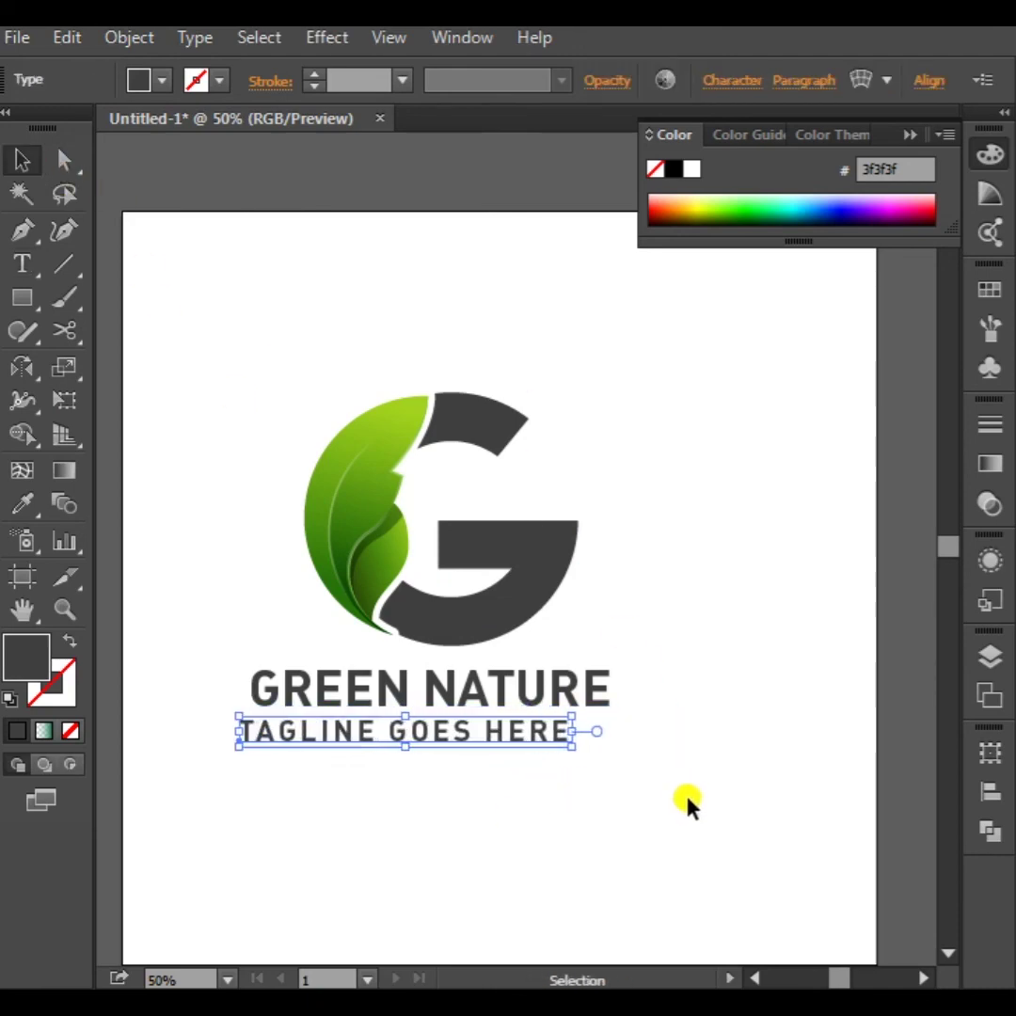
Group the leaf with the G pieces and align the mark and both text lines on their horizontal centres
{"action": "left_click", "coordinate": [662, 381]}
{"action": "left_click_drag", "start_coordinate": [662, 381], "coordinate": [334, 548]}
{"action": "key", "text": "a"}
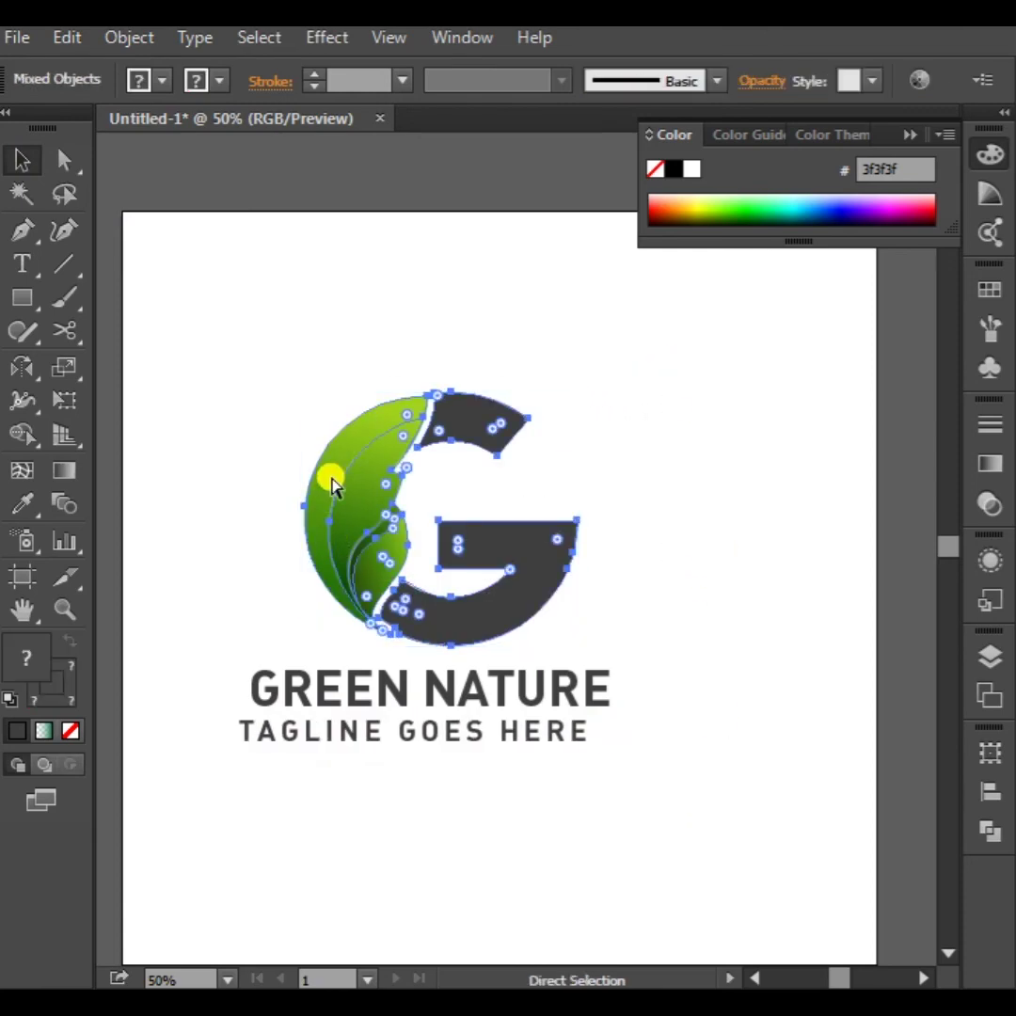
{"action": "key", "text": "v"}
{"action": "left_click", "coordinate": [710, 637]}
{"action": "left_click_drag", "start_coordinate": [665, 772], "coordinate": [301, 574]}
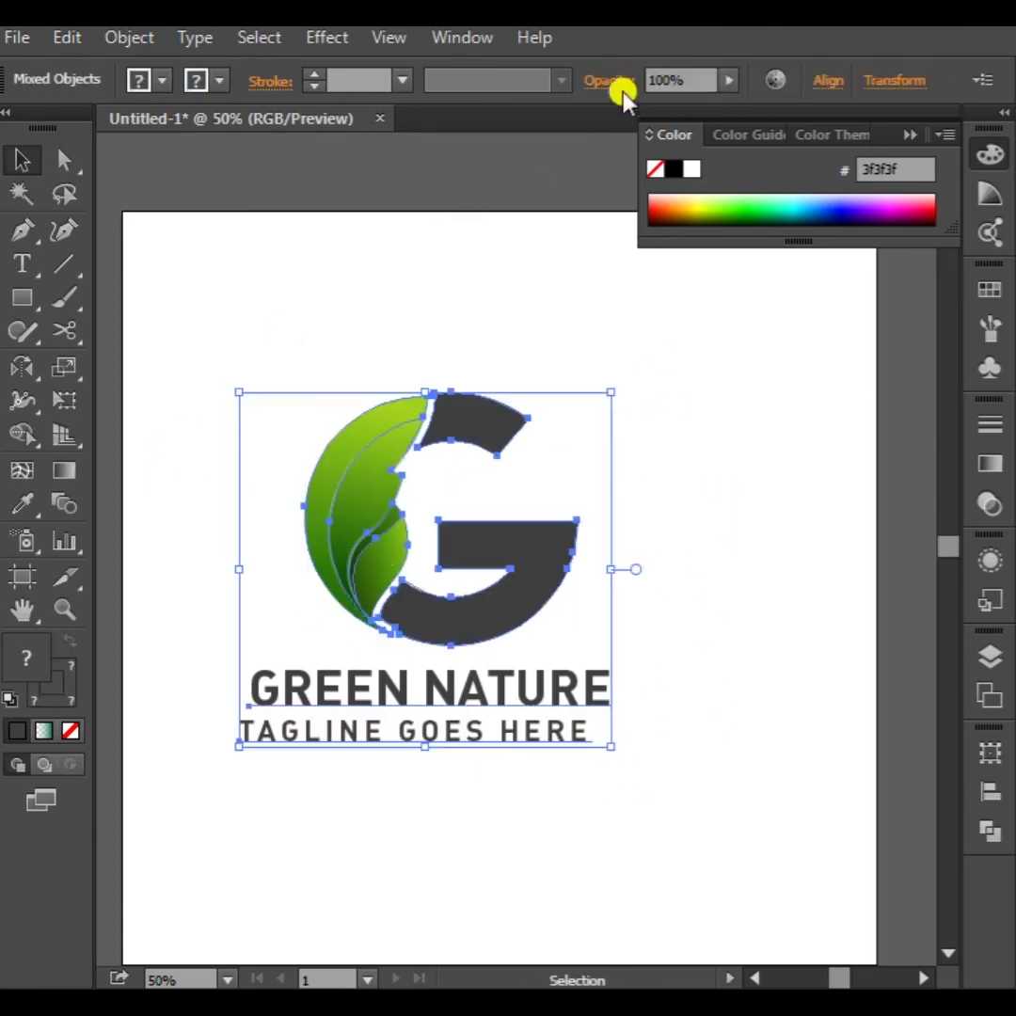
{"action": "left_click", "coordinate": [828, 82]}
{"action": "left_click", "coordinate": [608, 155]}
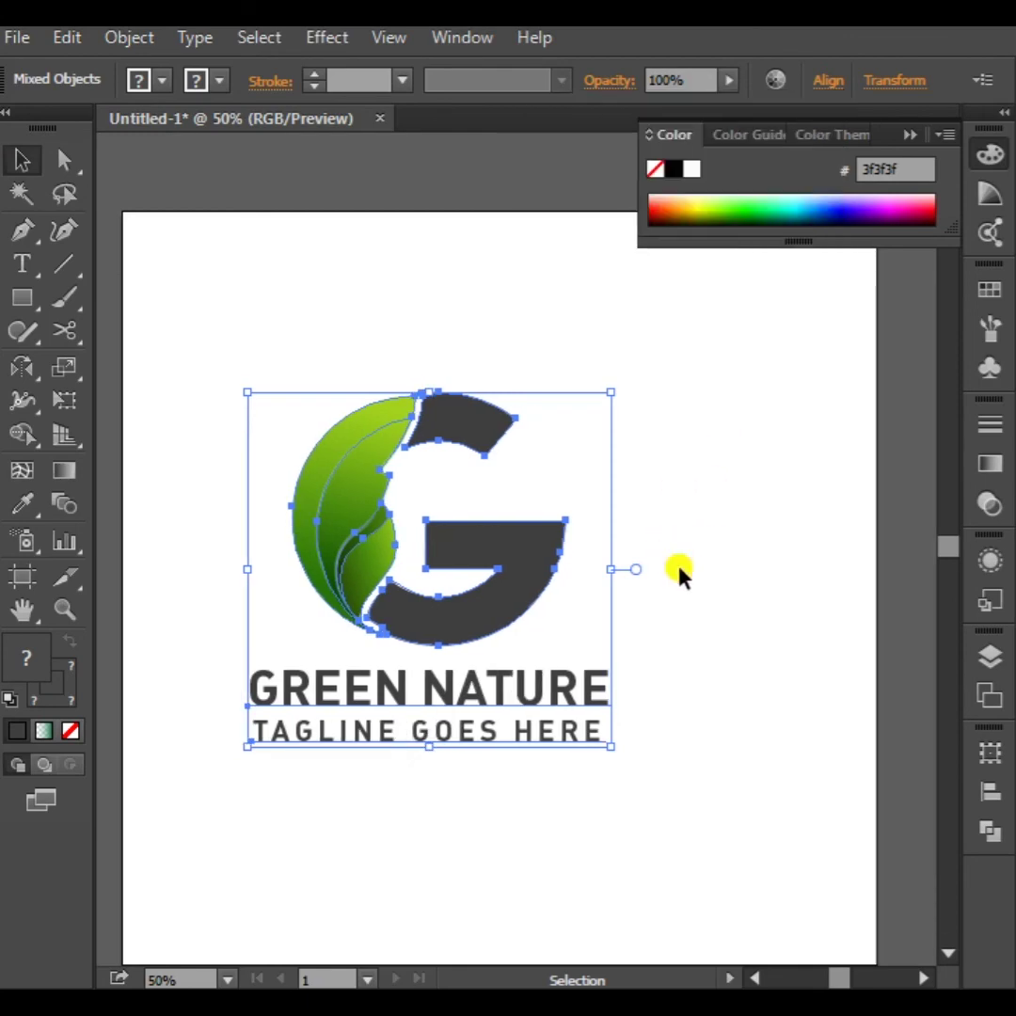
Fill the TAGLINE GOES HERE text with light gray 9b9b9b
{"action": "left_click", "coordinate": [673, 558]}
{"action": "left_click", "coordinate": [566, 740]}
{"action": "double_click", "coordinate": [26, 656]}
{"action": "left_click_drag", "start_coordinate": [267, 555], "coordinate": [82, 429]}
{"action": "left_click", "coordinate": [764, 306]}
{"action": "left_click", "coordinate": [748, 581]}
Move the whole logo towards the artboard's centre and group the mark with both text lines
{"action": "key", "text": "space"}
{"action": "left_click_drag", "start_coordinate": [704, 668], "coordinate": [730, 663]}
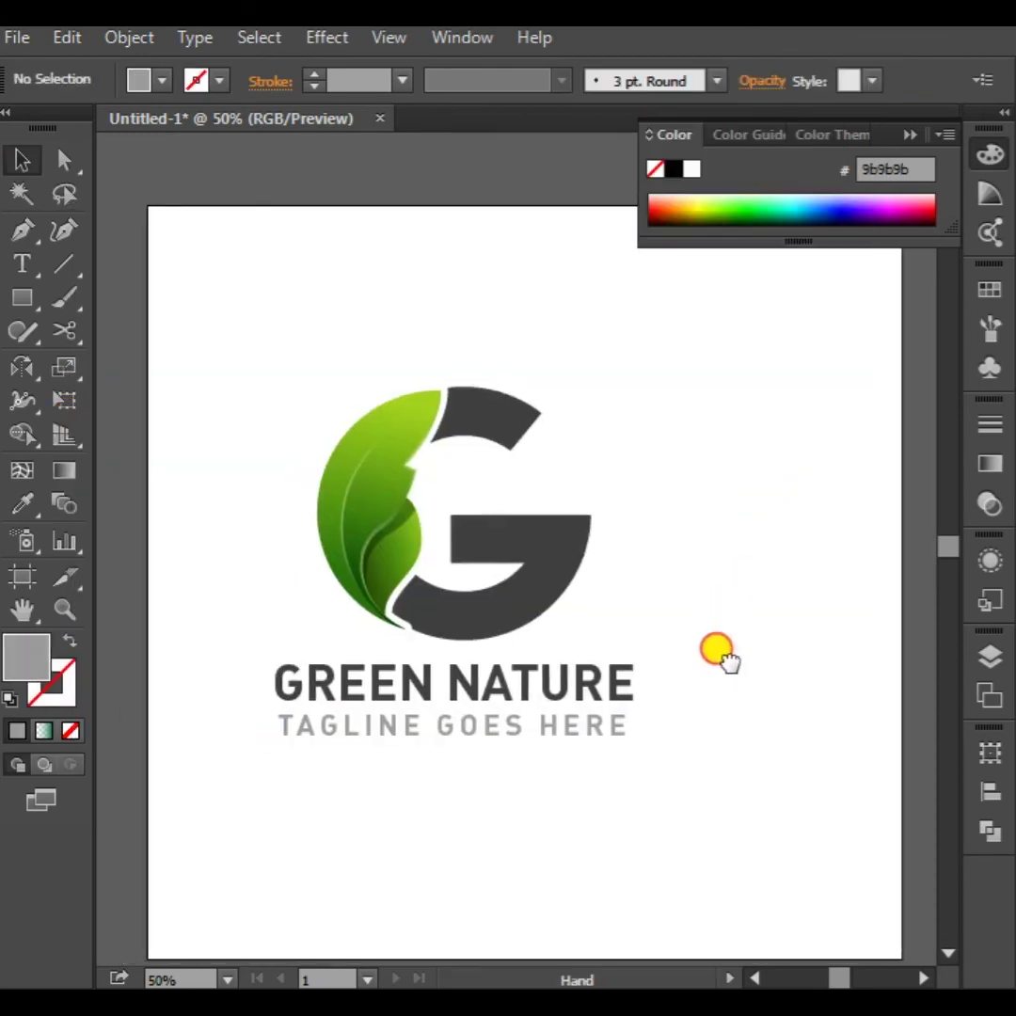
{"action": "key", "text": "ctrl+minus"}
{"action": "left_click_drag", "start_coordinate": [712, 752], "coordinate": [394, 556]}
{"action": "left_click_drag", "start_coordinate": [519, 660], "coordinate": [551, 659]}
{"action": "left_click", "coordinate": [730, 789]}
{"action": "left_click_drag", "start_coordinate": [729, 788], "coordinate": [602, 650]}
{"action": "left_click", "coordinate": [770, 710]}
{"action": "left_click_drag", "start_coordinate": [724, 746], "coordinate": [404, 501]}
{"action": "key", "text": "ctrl+g"}
Align the logo group to the artboard's horizontal and vertical centre
{"action": "left_click", "coordinate": [828, 83]}
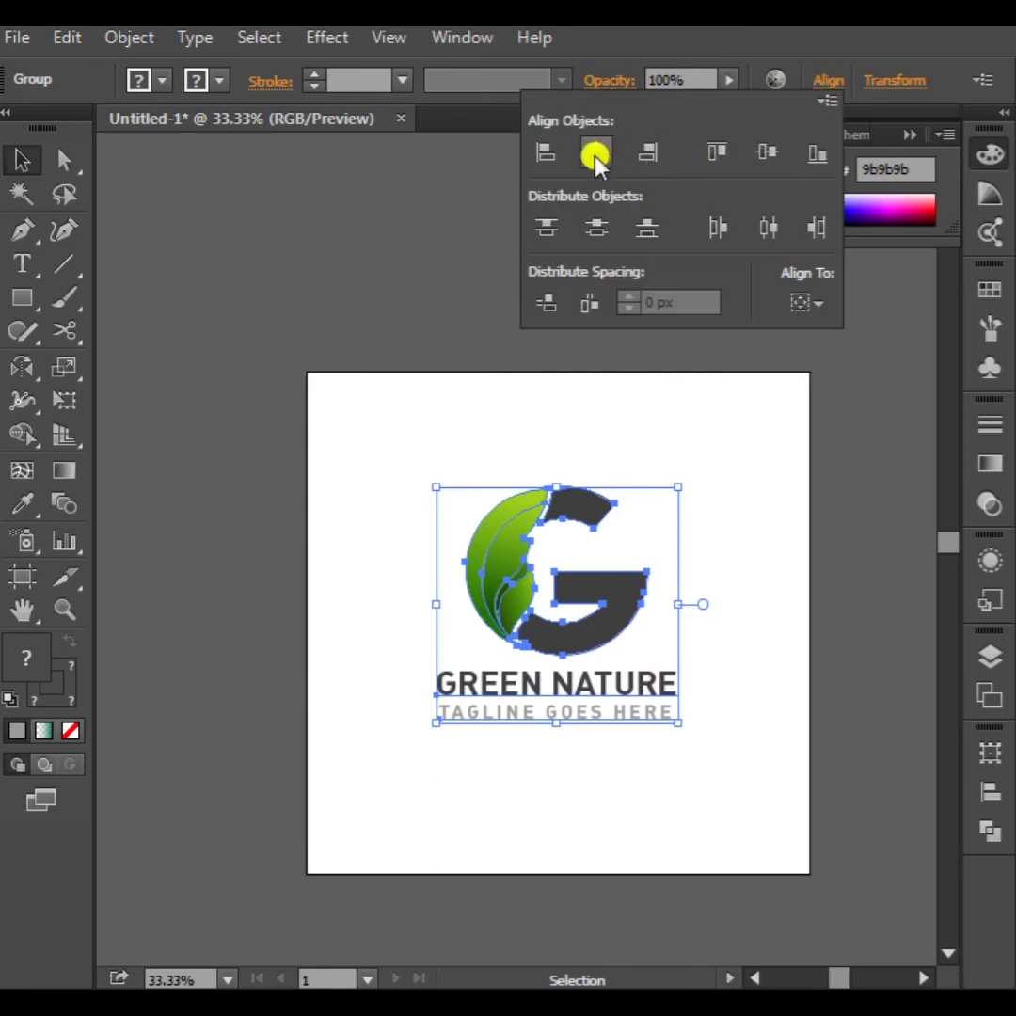
{"action": "left_click", "coordinate": [760, 503]}
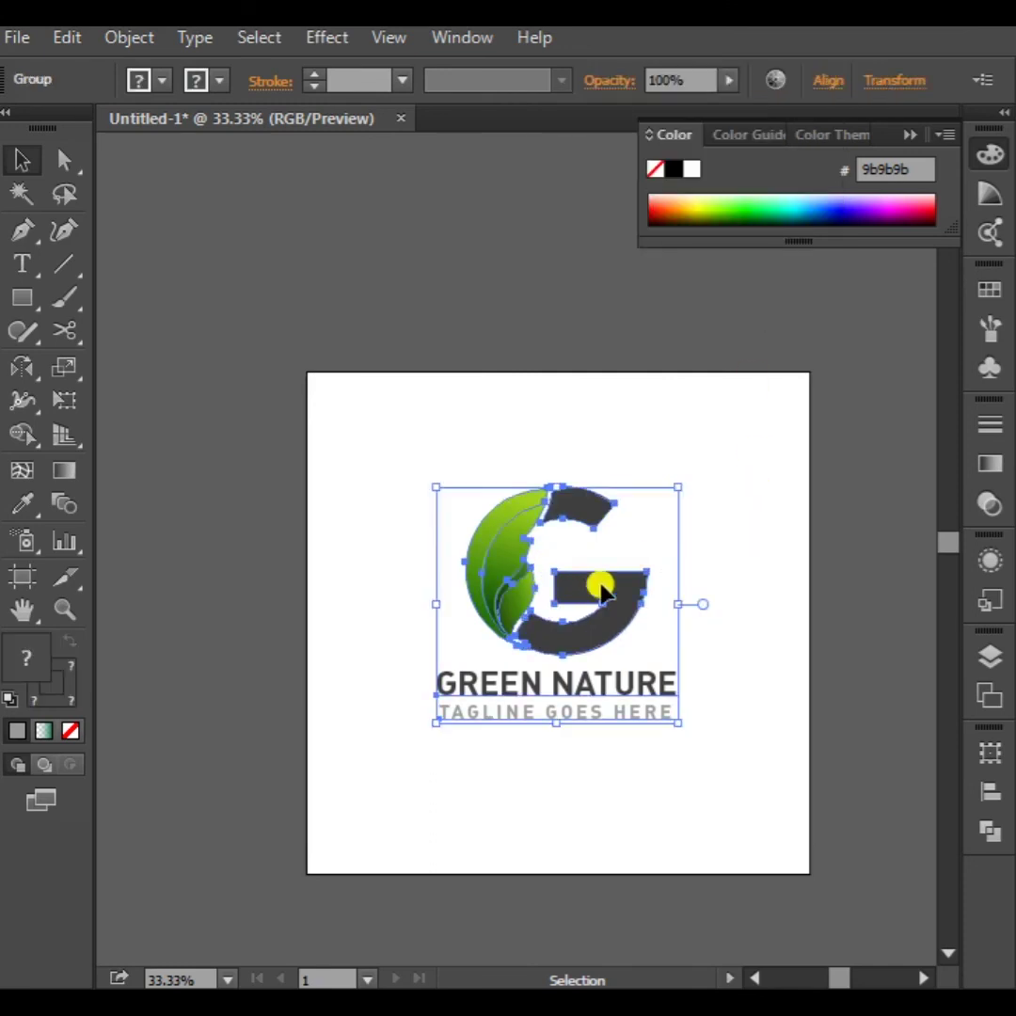
{"action": "left_click", "coordinate": [824, 85]}
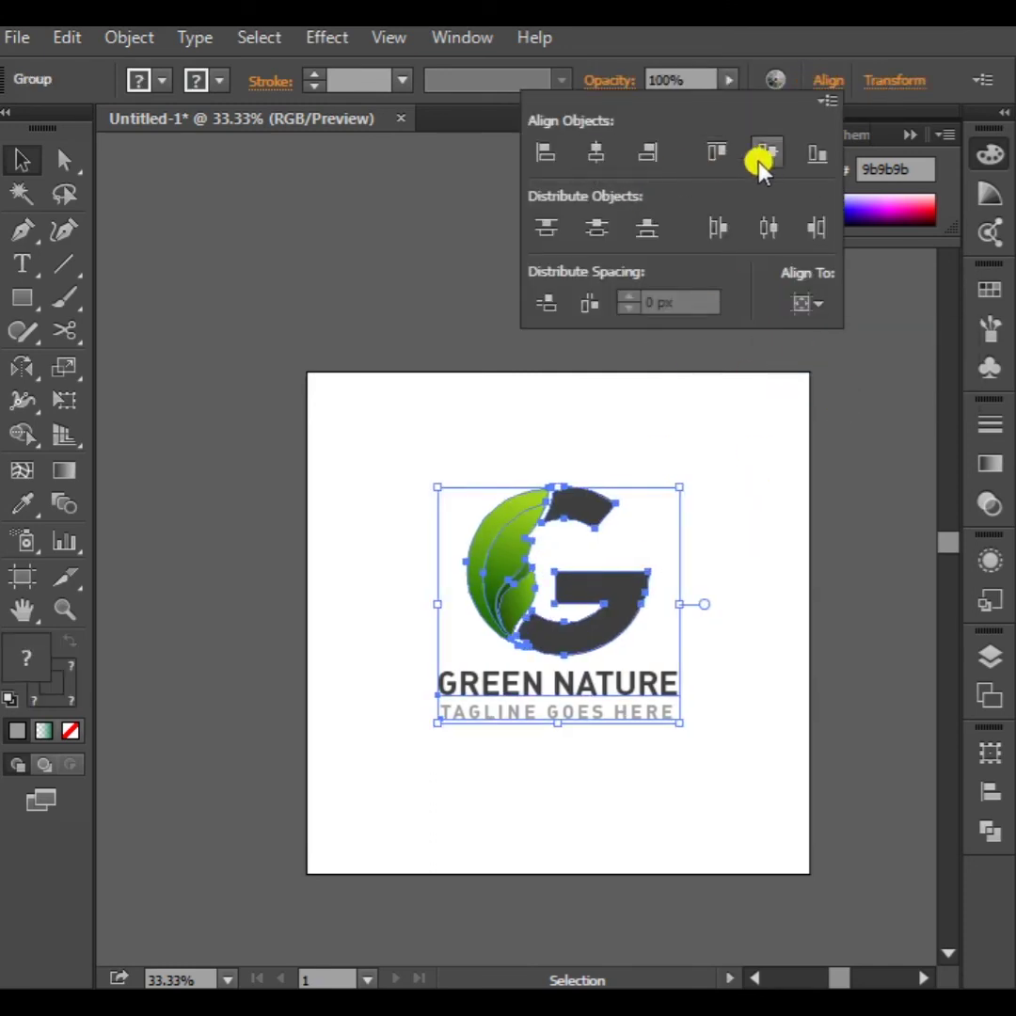
{"action": "left_click", "coordinate": [762, 155]}
{"action": "left_click", "coordinate": [778, 553]}
{"action": "left_click", "coordinate": [777, 553]}
Draw a thin full-width rectangle along the artboard's bottom edge and fill it with the leaf's green gradient
{"action": "key", "text": "m"}
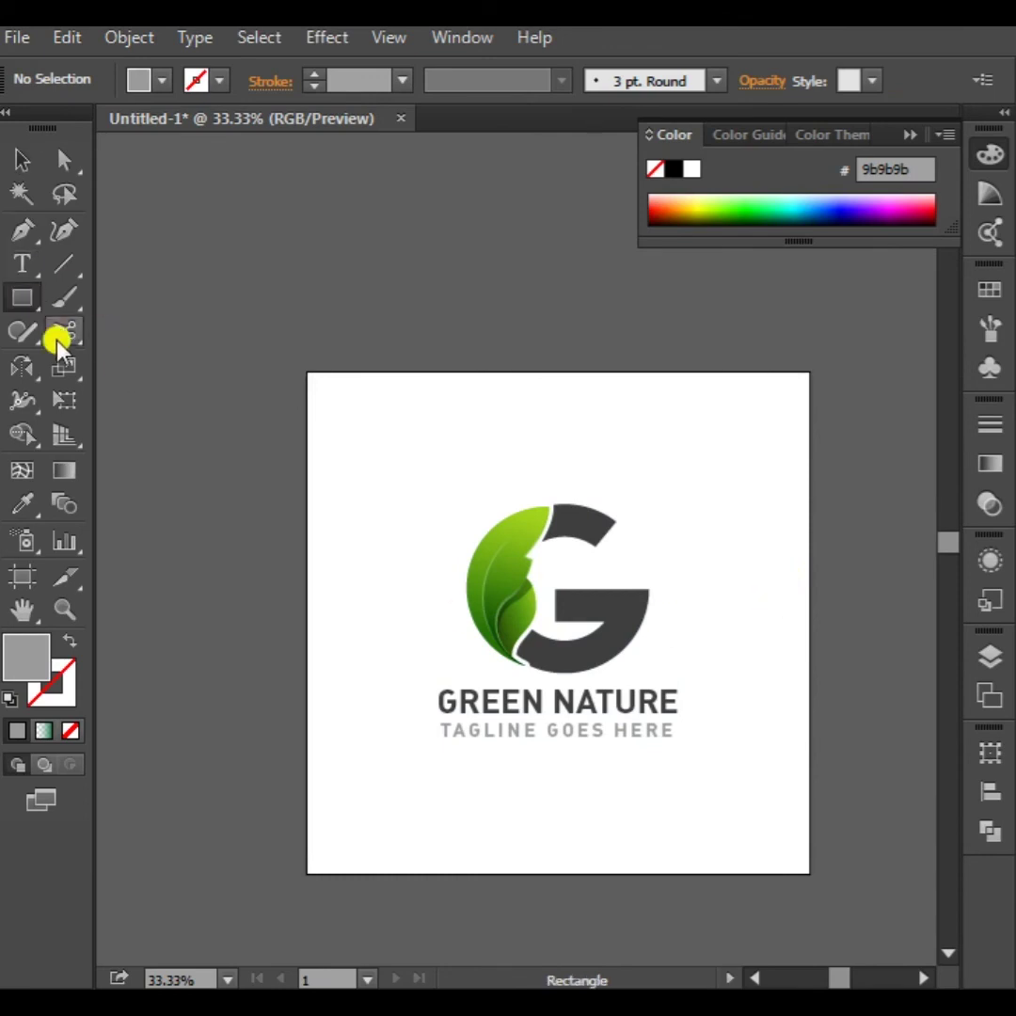
{"action": "left_click_drag", "start_coordinate": [303, 871], "coordinate": [790, 828]}
{"action": "key", "text": "i"}
{"action": "left_click", "coordinate": [517, 505]}
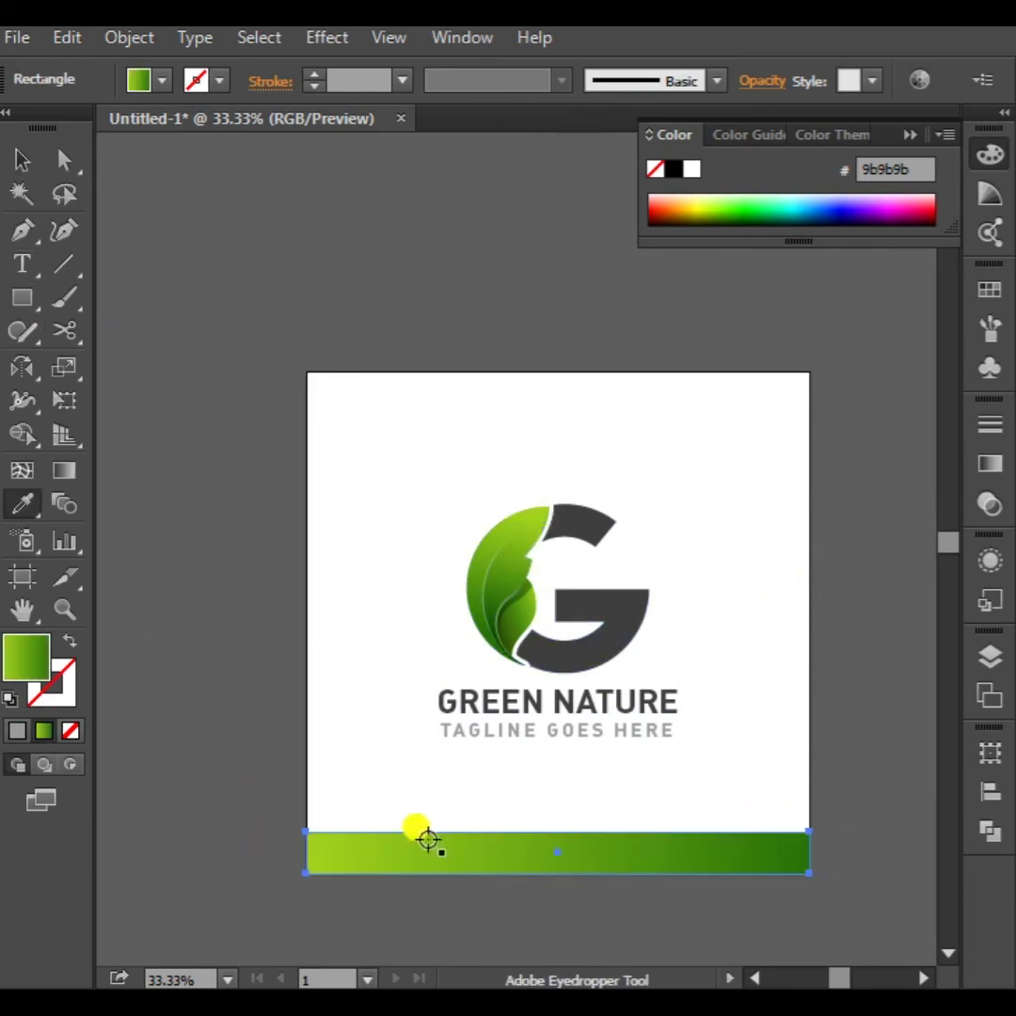
{"action": "left_click", "coordinate": [23, 160]}
{"action": "left_click", "coordinate": [424, 400]}
Close the color settings and open the grouped logo in isolation mode
{"action": "scroll", "coordinate": [667, 589], "scroll_direction": "up", "scroll_amount": 1}
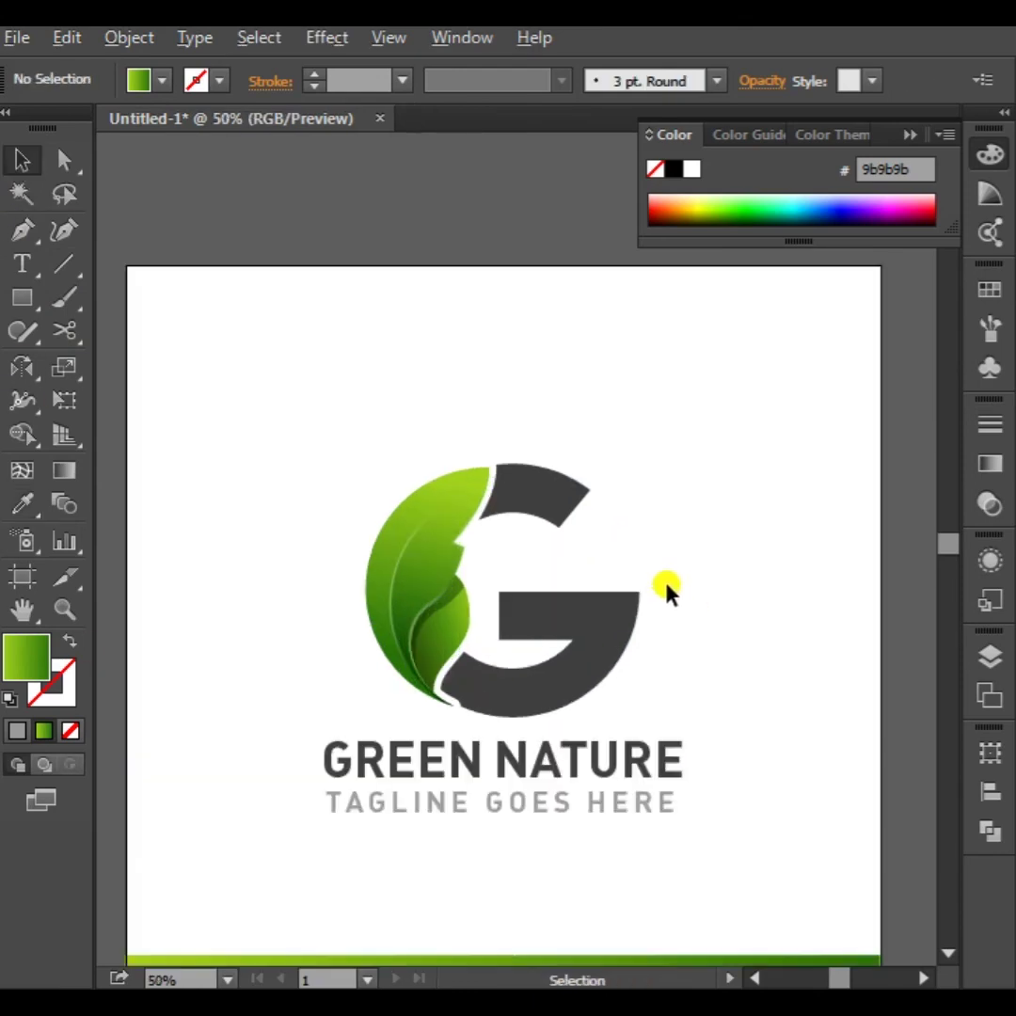
{"action": "scroll", "coordinate": [561, 613], "scroll_direction": "up", "scroll_amount": 3}
{"action": "left_click_drag", "start_coordinate": [555, 654], "coordinate": [595, 590]}
{"action": "scroll", "coordinate": [738, 451], "scroll_direction": "down", "scroll_amount": 2}
{"action": "left_click", "coordinate": [917, 140]}
{"action": "left_click", "coordinate": [777, 638]}
{"action": "double_click", "coordinate": [554, 732]}
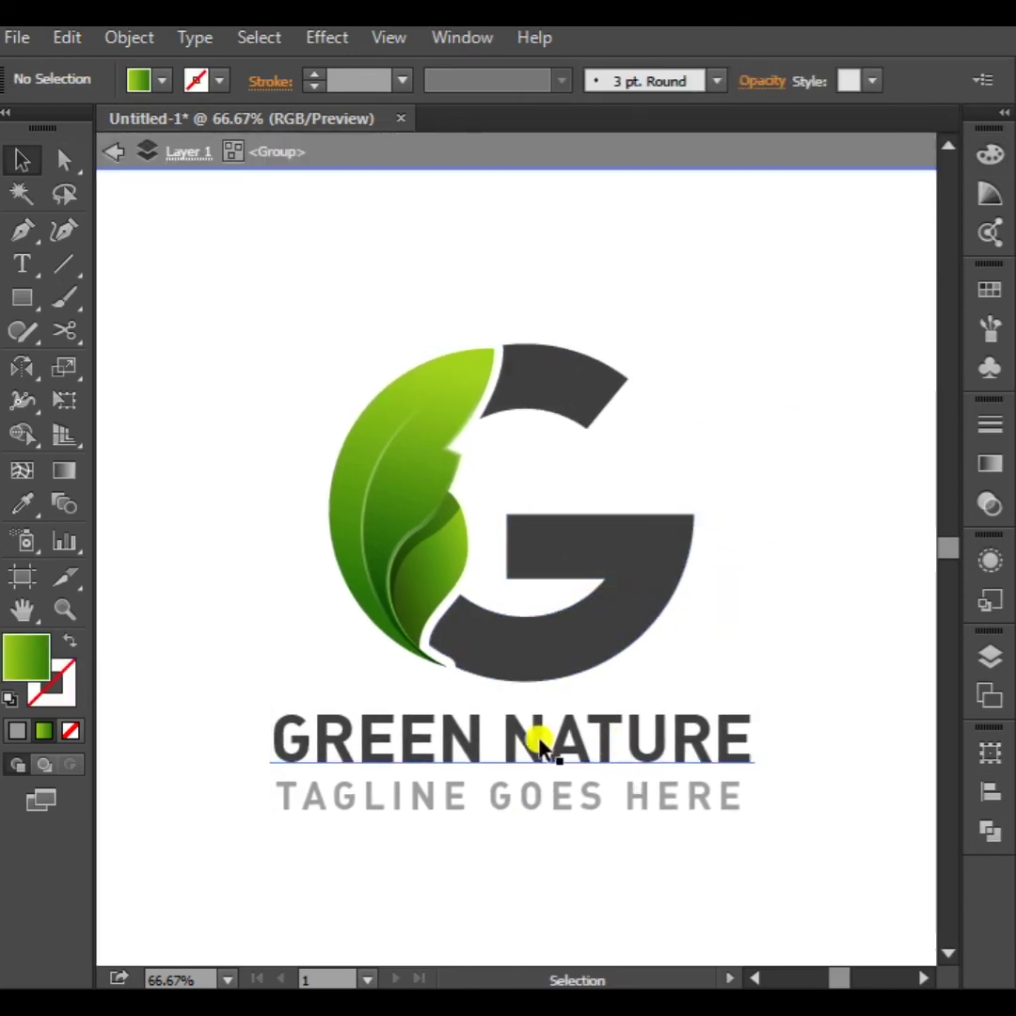